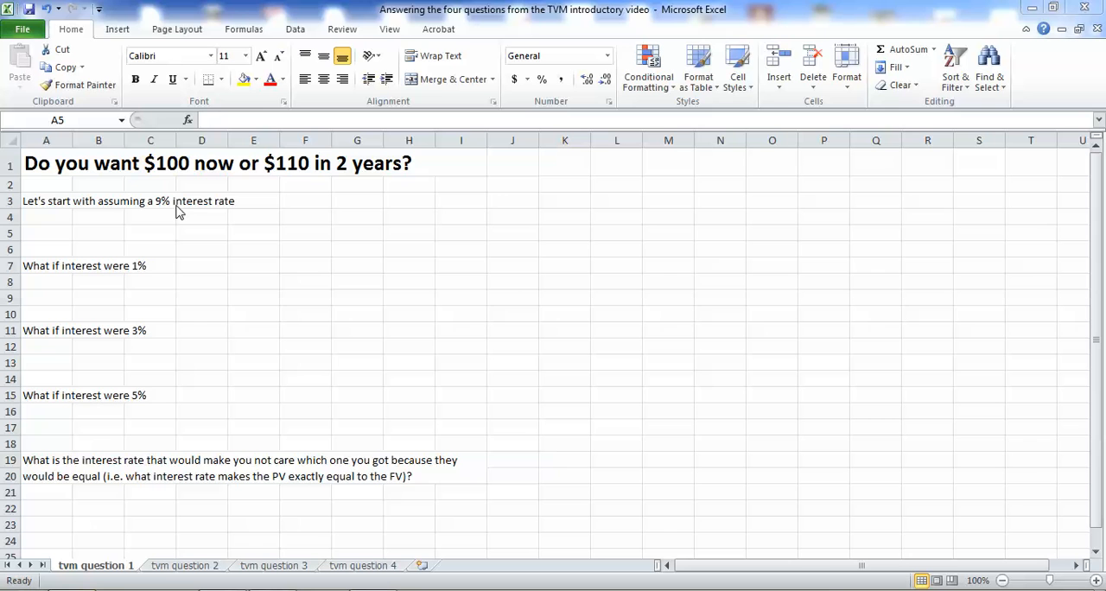
Calculate the future value at 9% interest in cell A5 with the formula =fv(.09,2,0,-100).
click(40, 238)
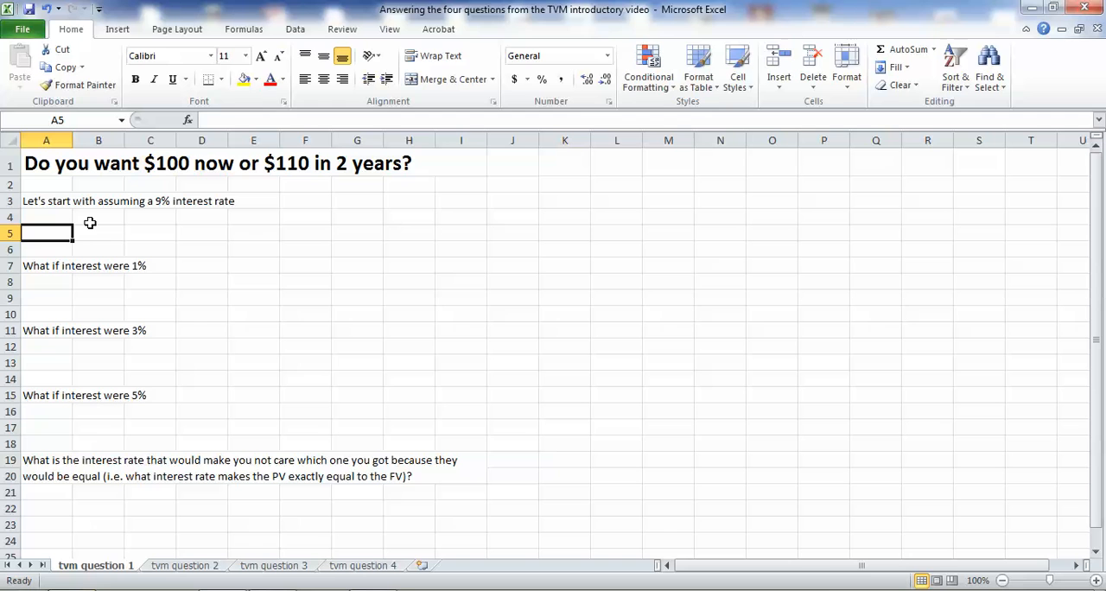
text(=)
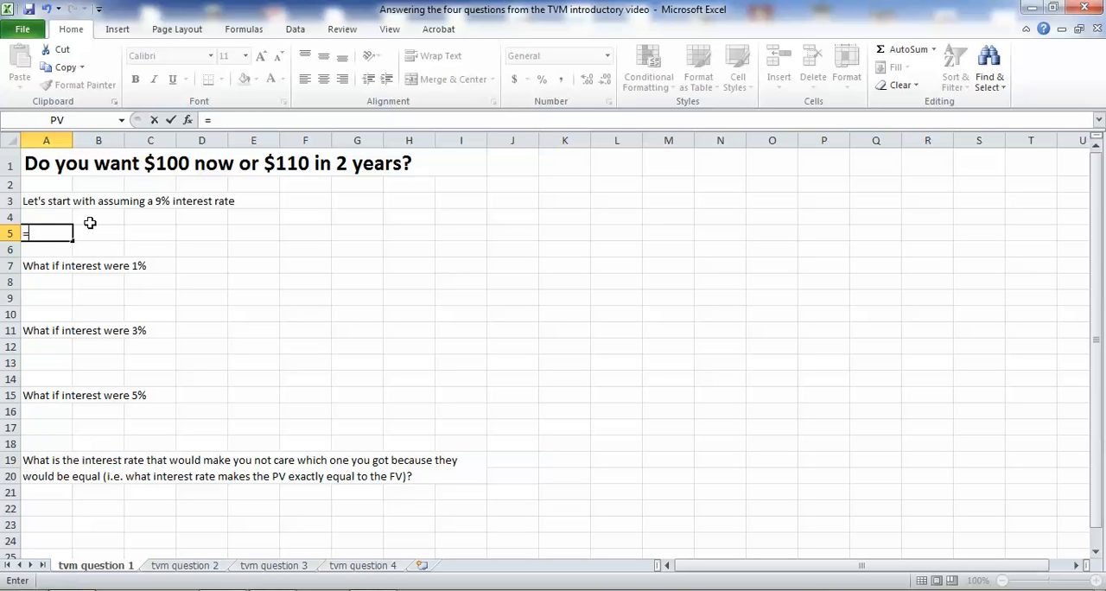
text(fvf)
key(BackSpace)
key(BackSpace)
text(v)
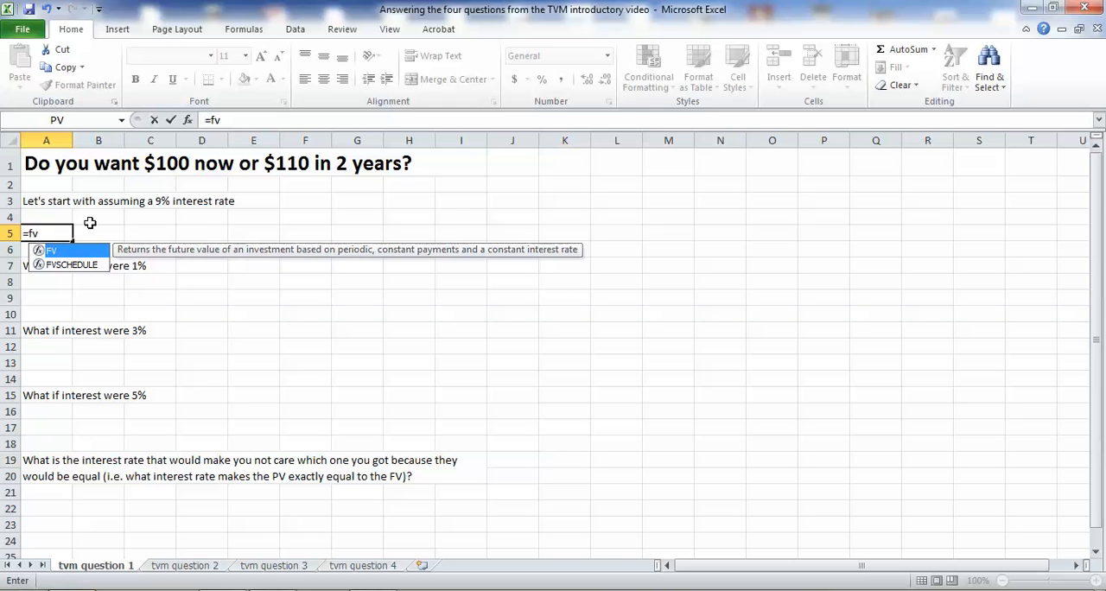
text(()
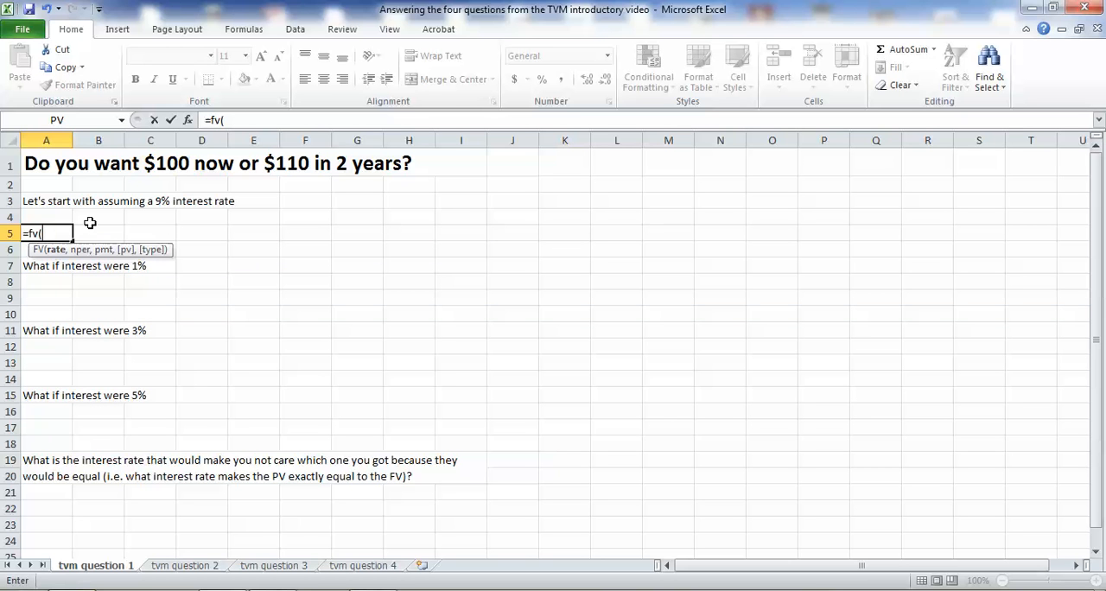
text(.09,2,)
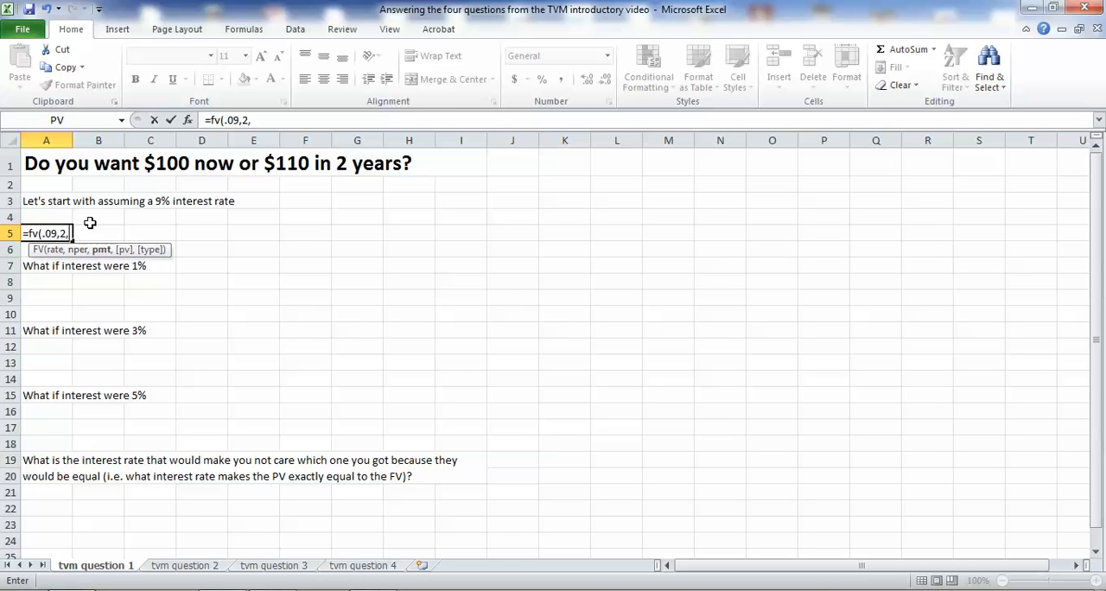
text(0,-100))
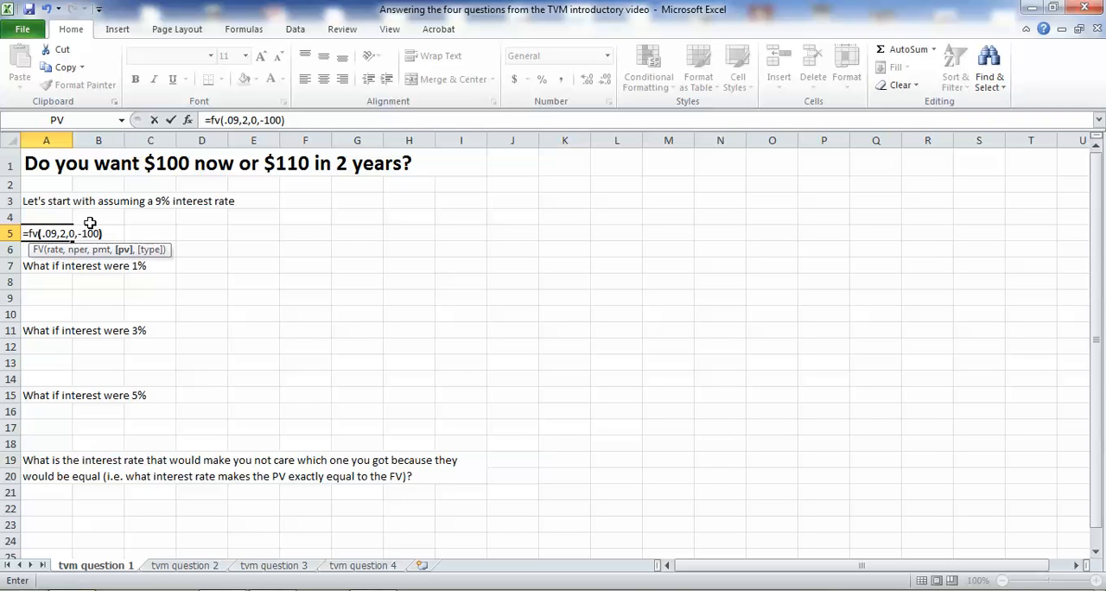
key(Return)
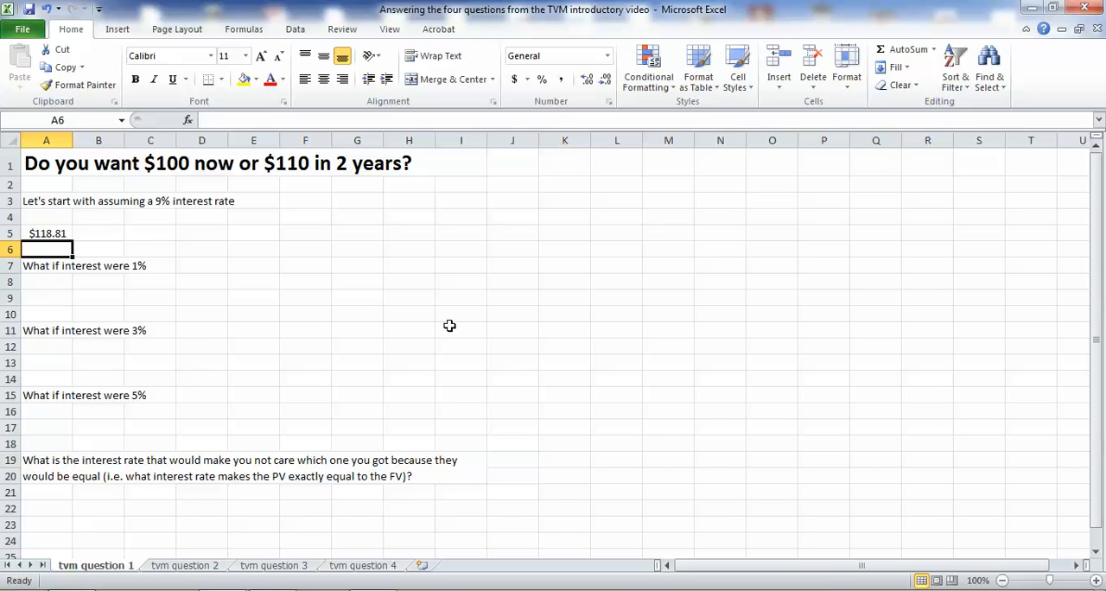
Calculate the future value at 1% interest in cell A9 with the formula =fv(.01,2,0,-100).
click(62, 298)
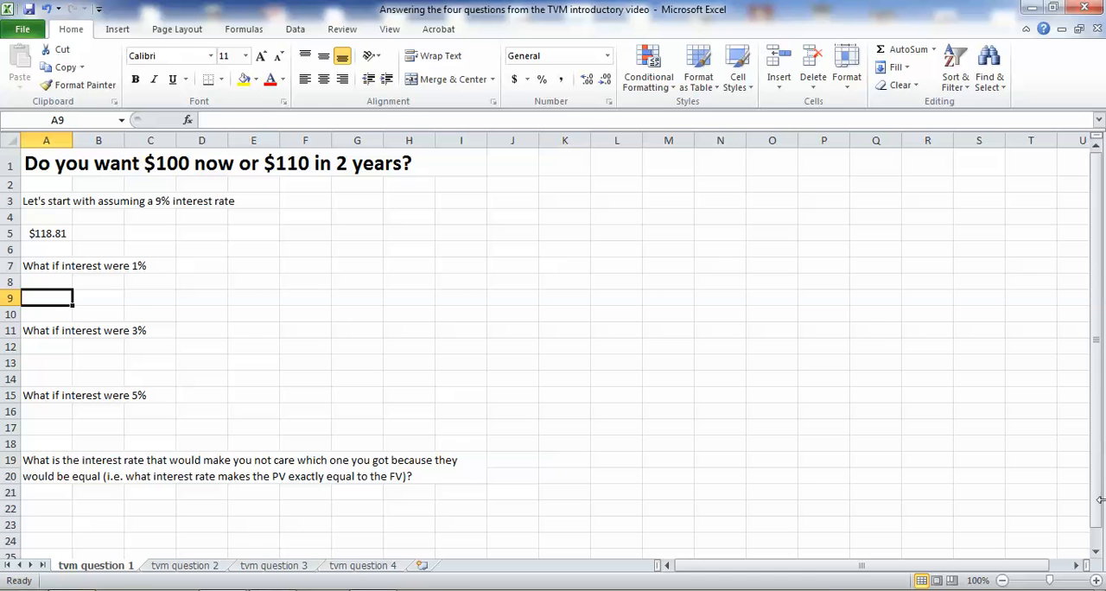
text(=)
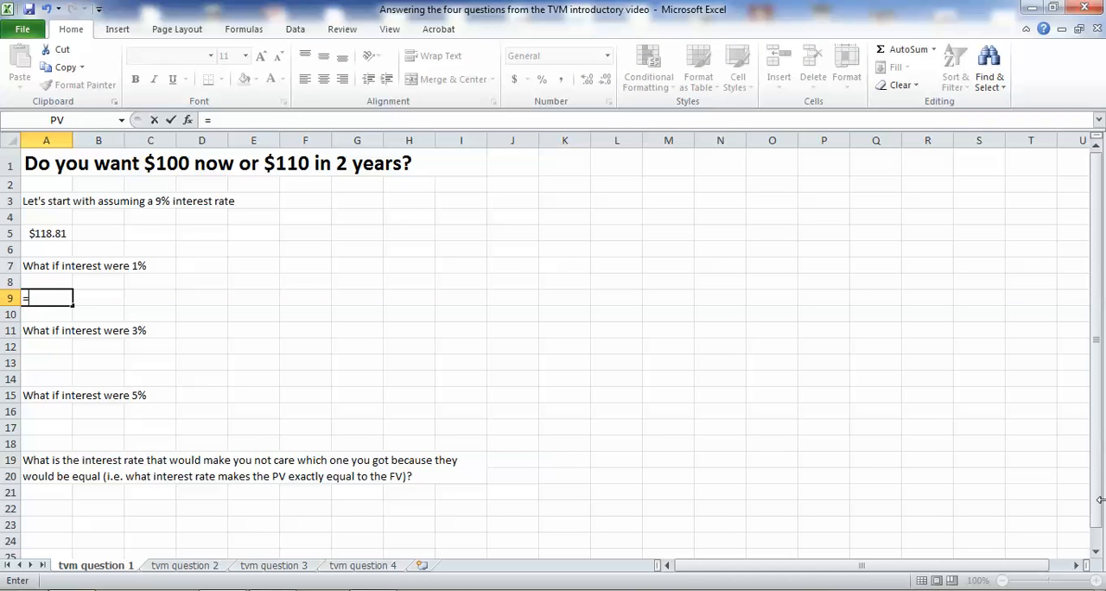
text(fv)
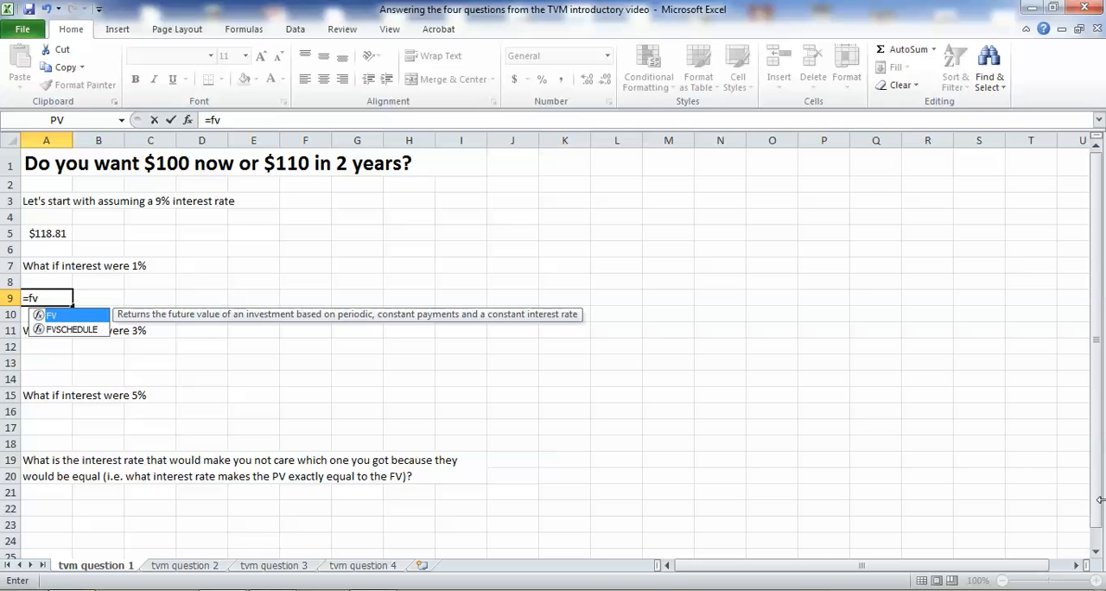
text(()
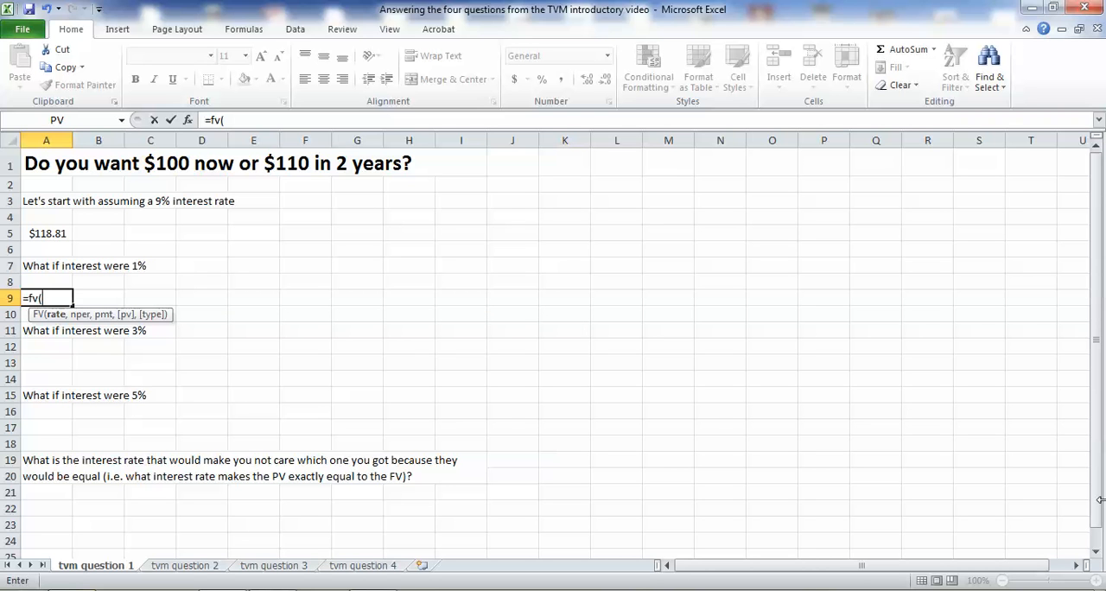
text(.01,)
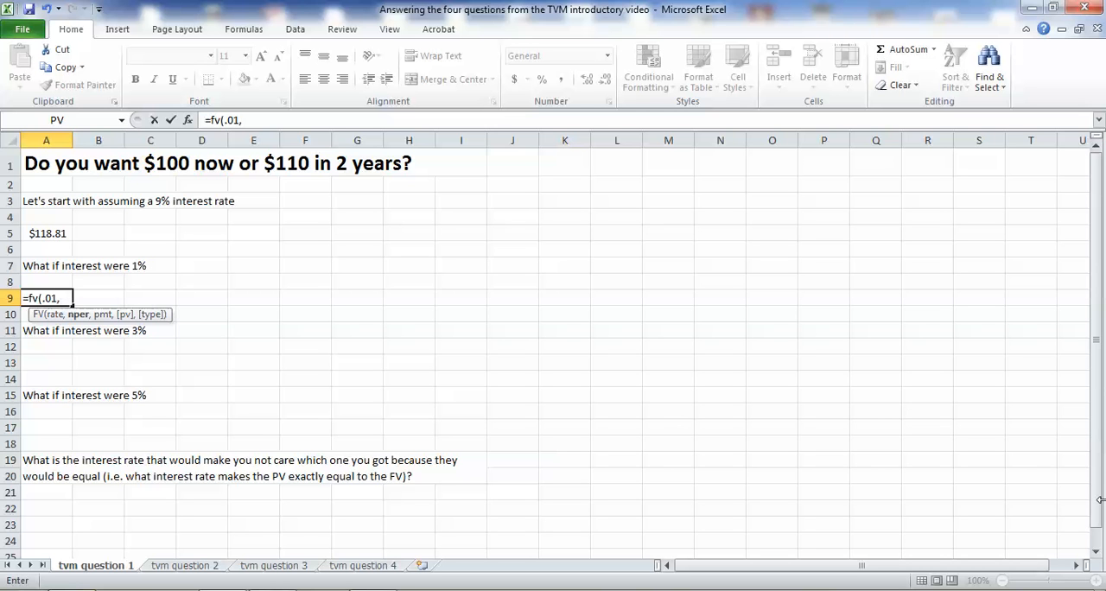
text(2,0)
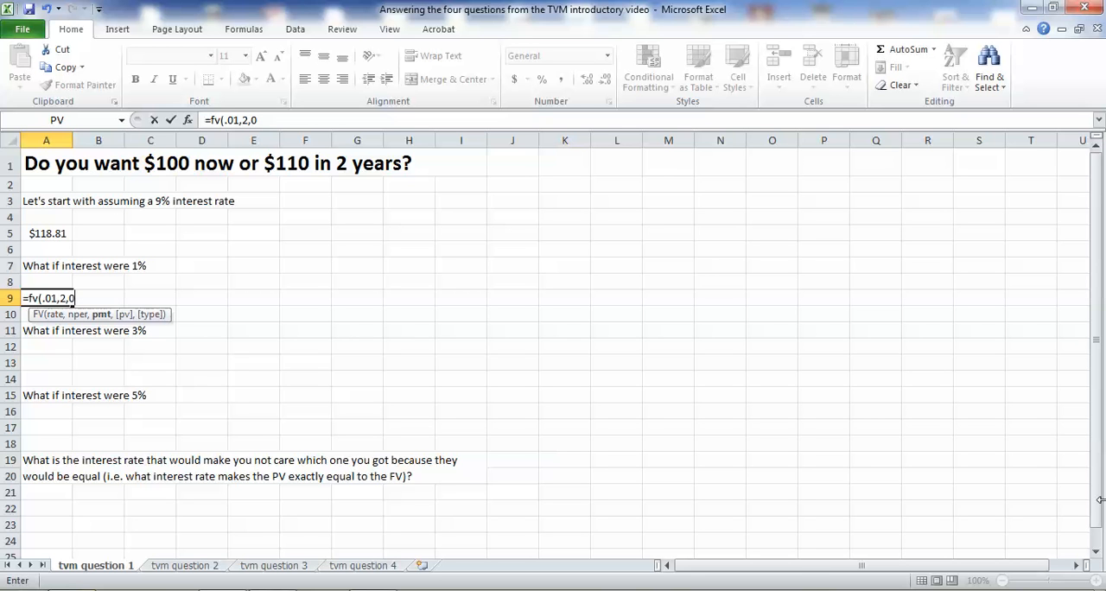
text(,-)
text(100,)
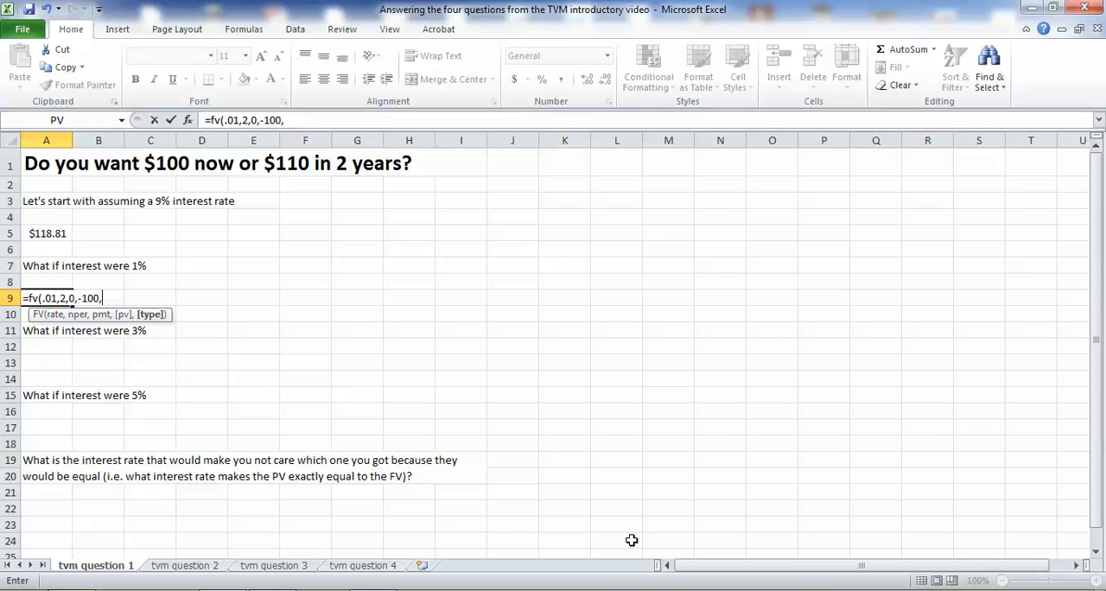
key(BackSpace)
text())
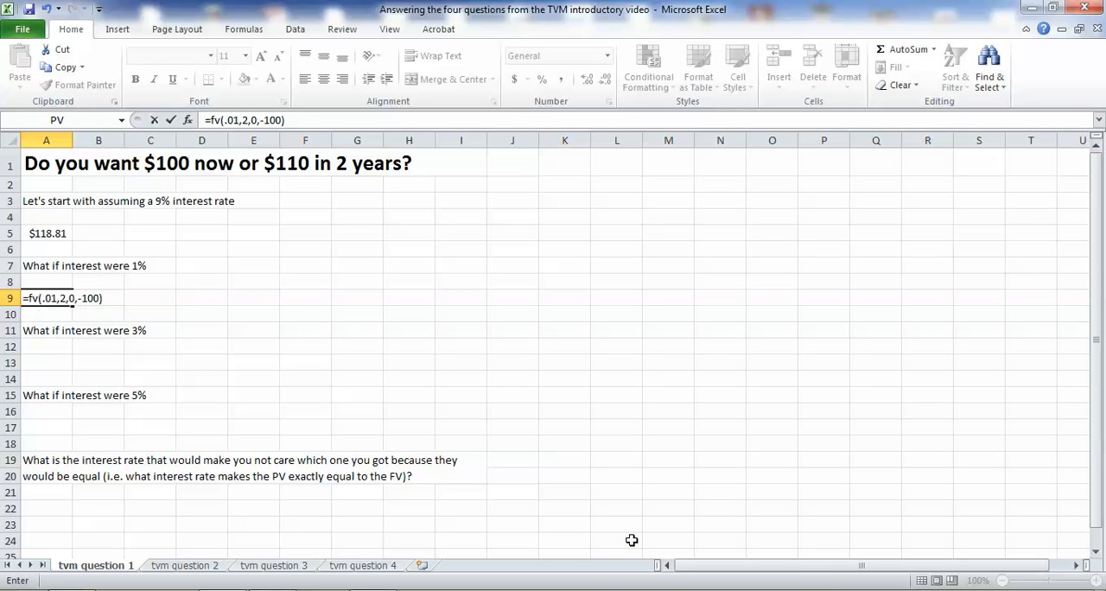
key(Return)
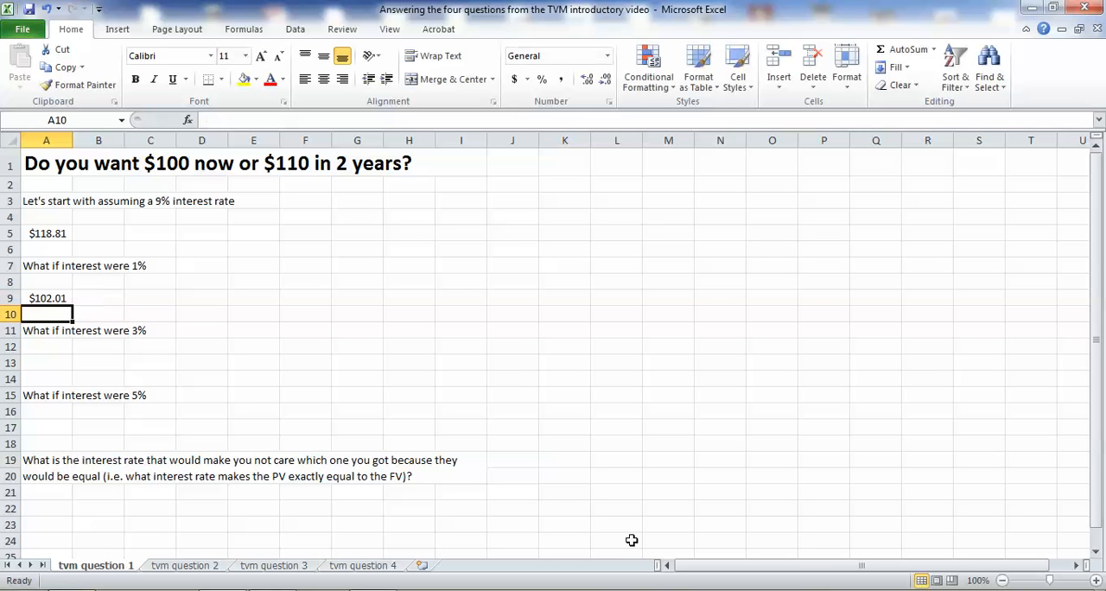
click(67, 301)
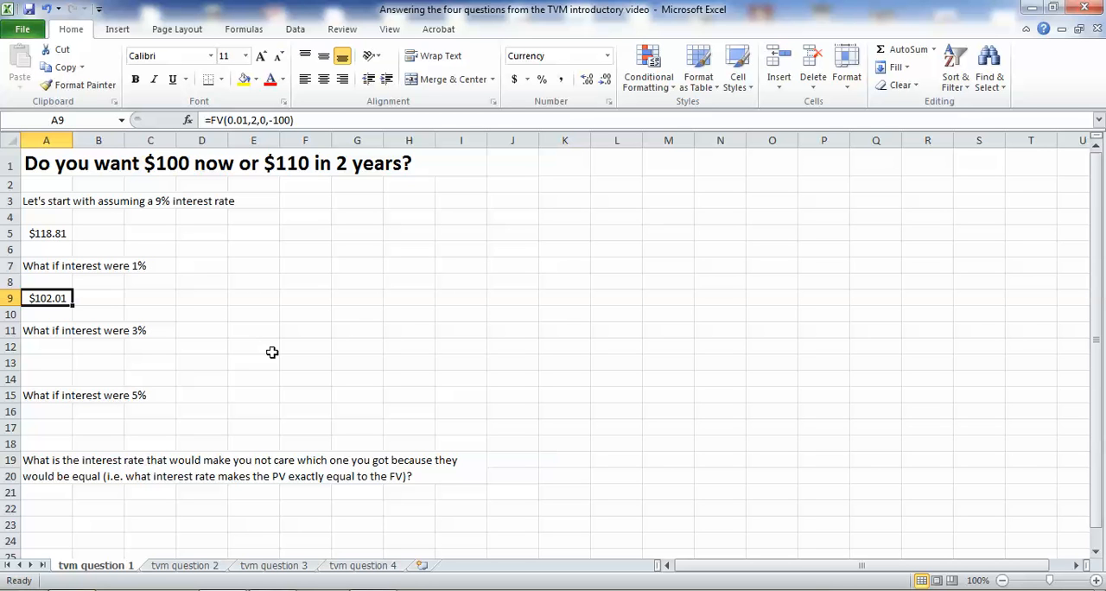
Calculate the future value at 3% interest in cell A13 with the formula =fv(.03,2,0,-100).
click(61, 366)
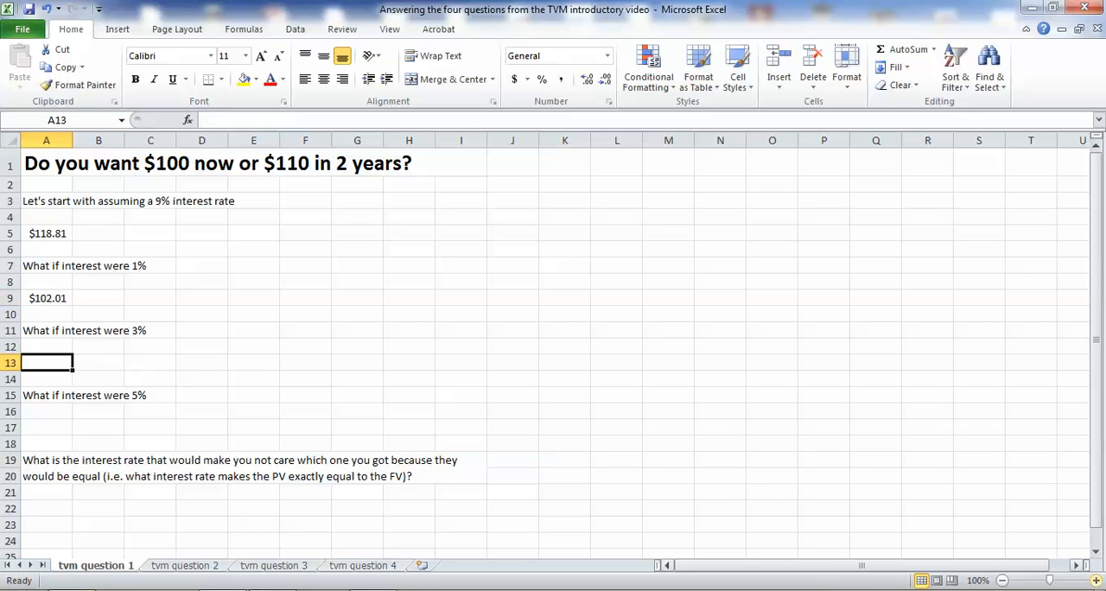
text(=)
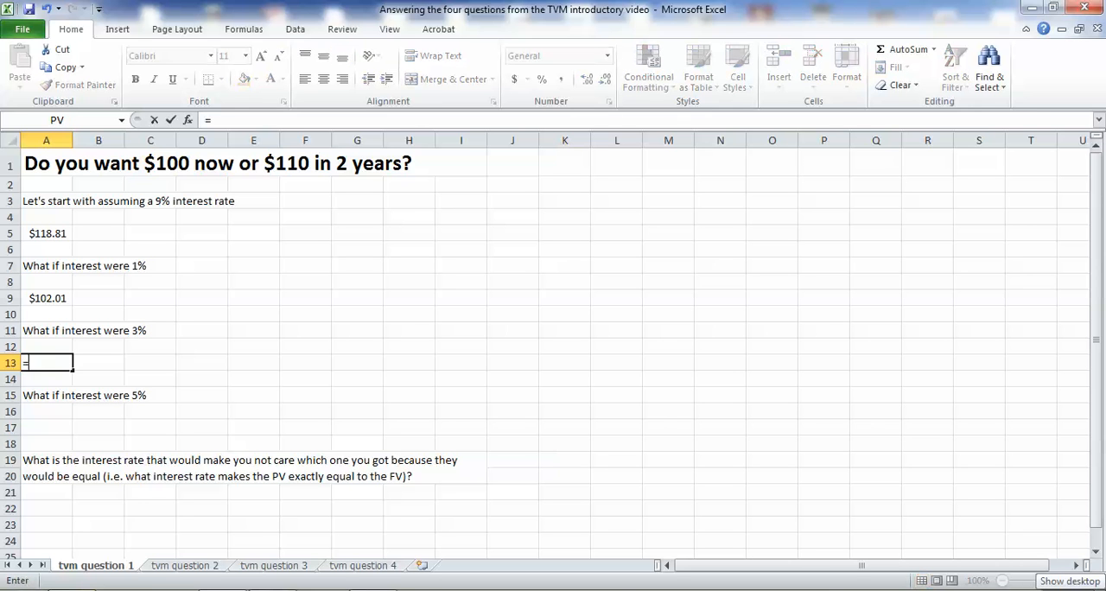
text(fv()
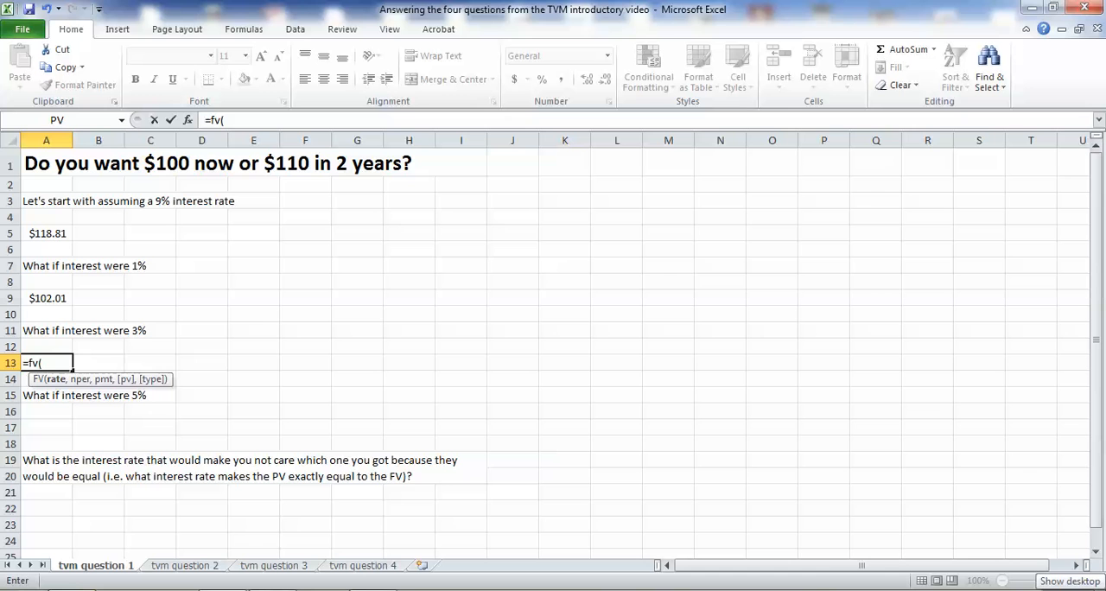
text(.03)
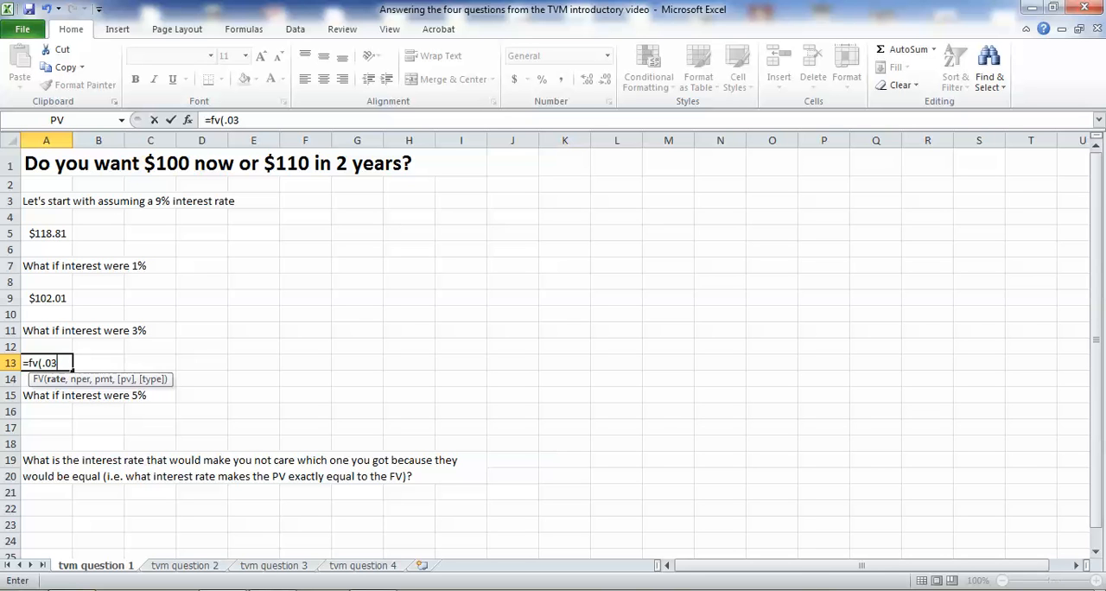
text(,)
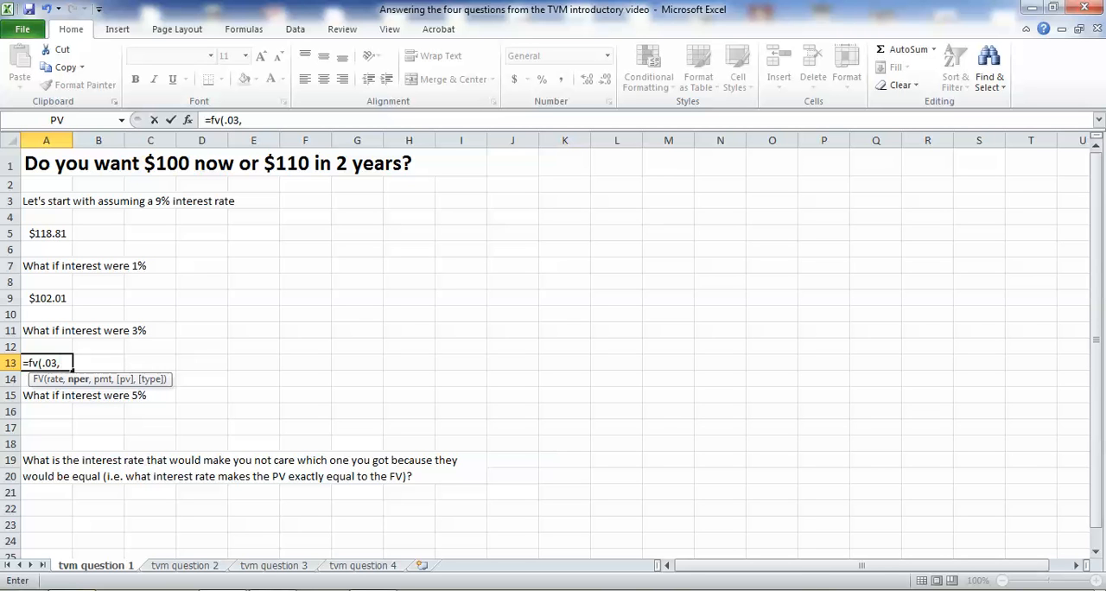
text(2,0)
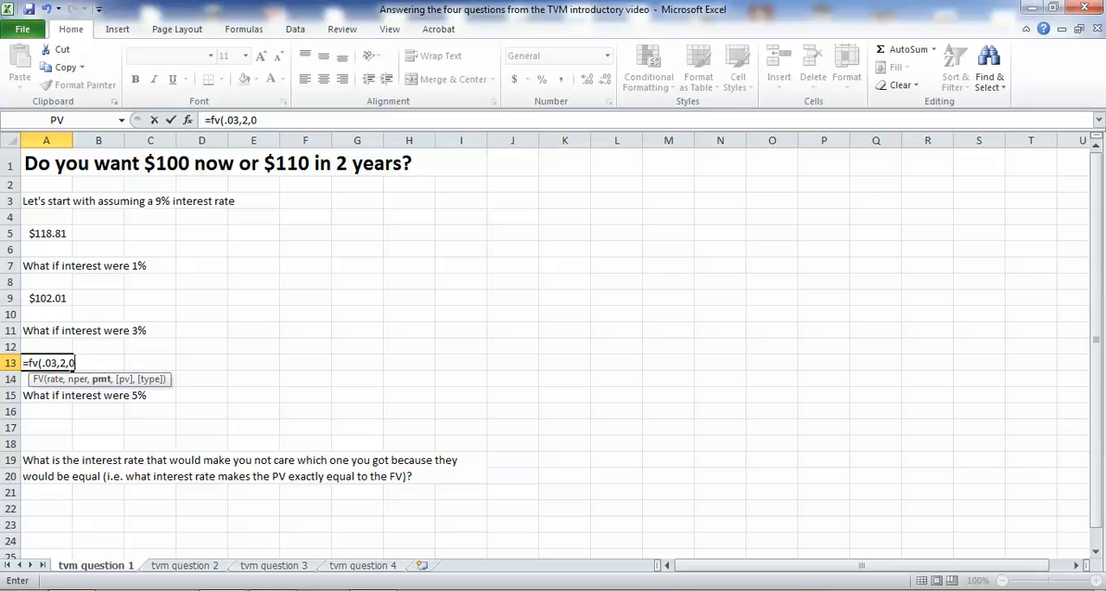
text(,-100))
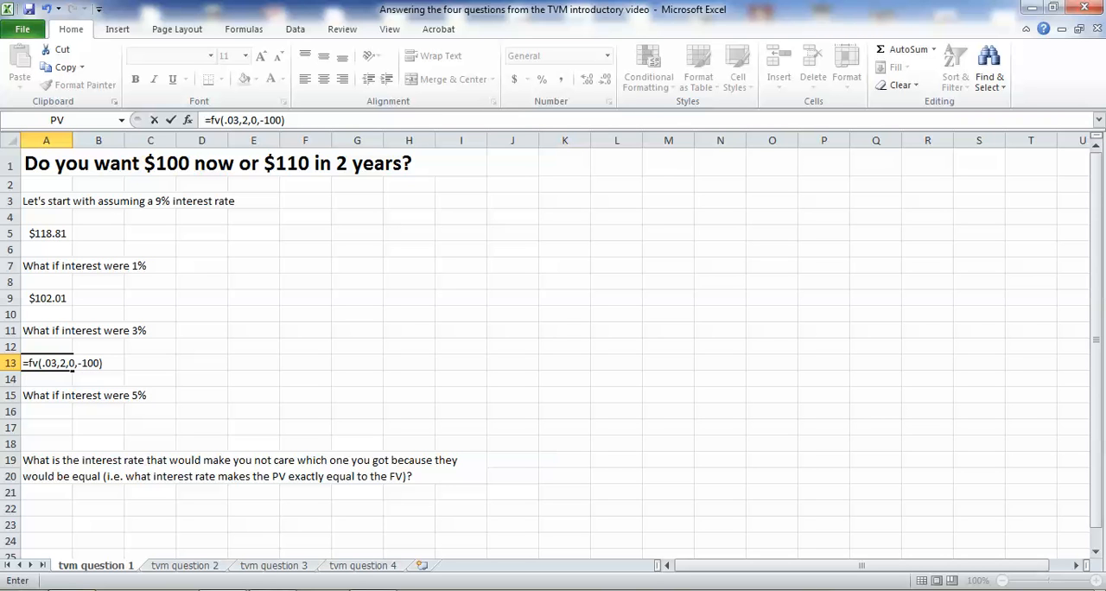
key(Return)
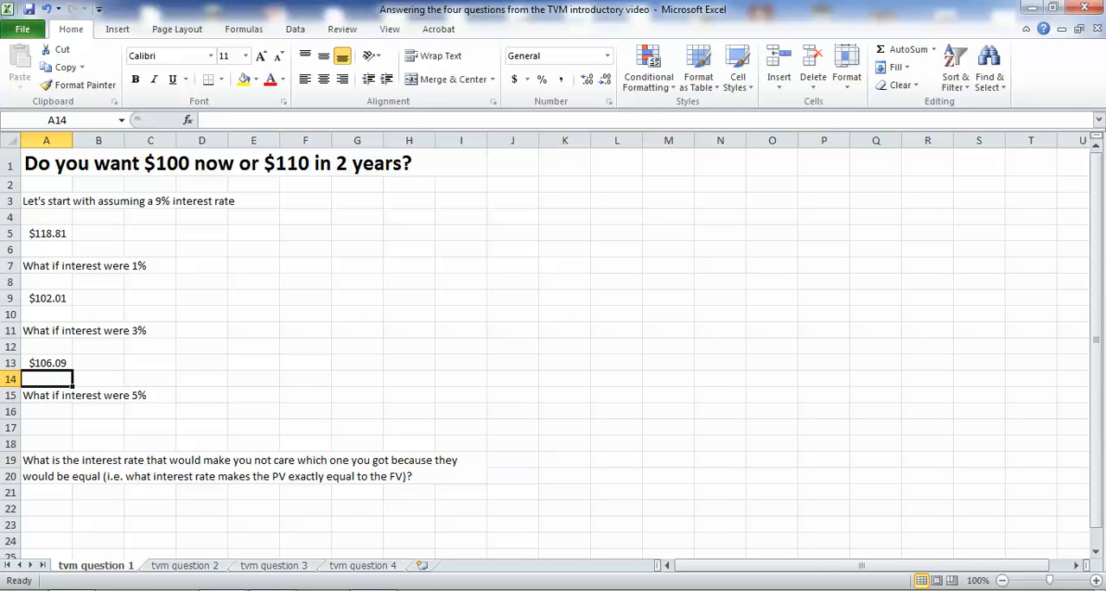
Calculate the future value at 5% interest in cell A17 with the formula =fv(.05,2,0,-100).
key(Down)
key(Down)
key(Down)
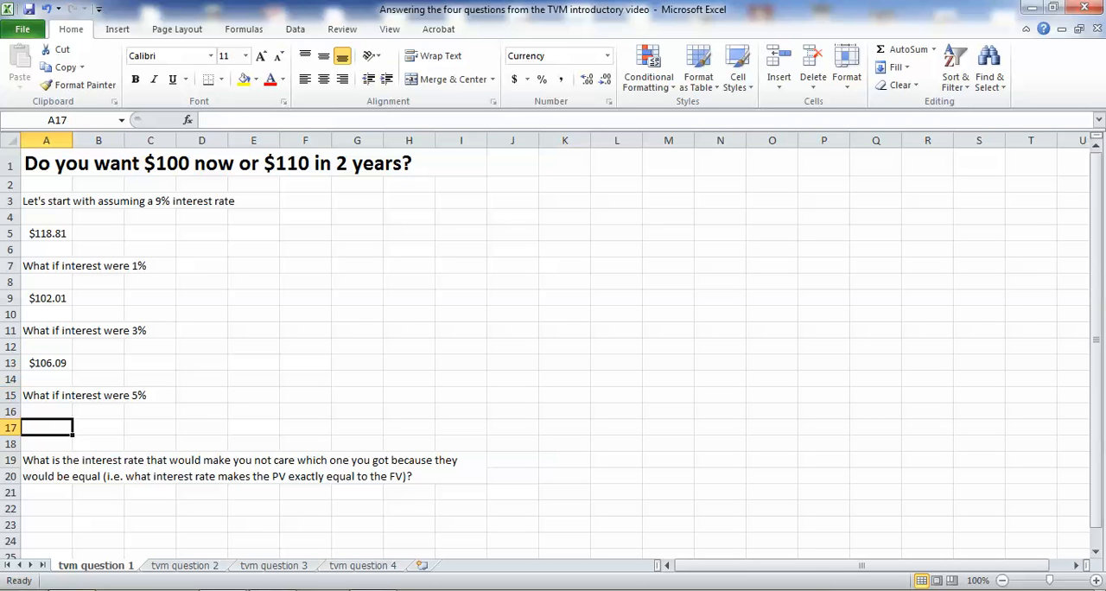
text(=fv)
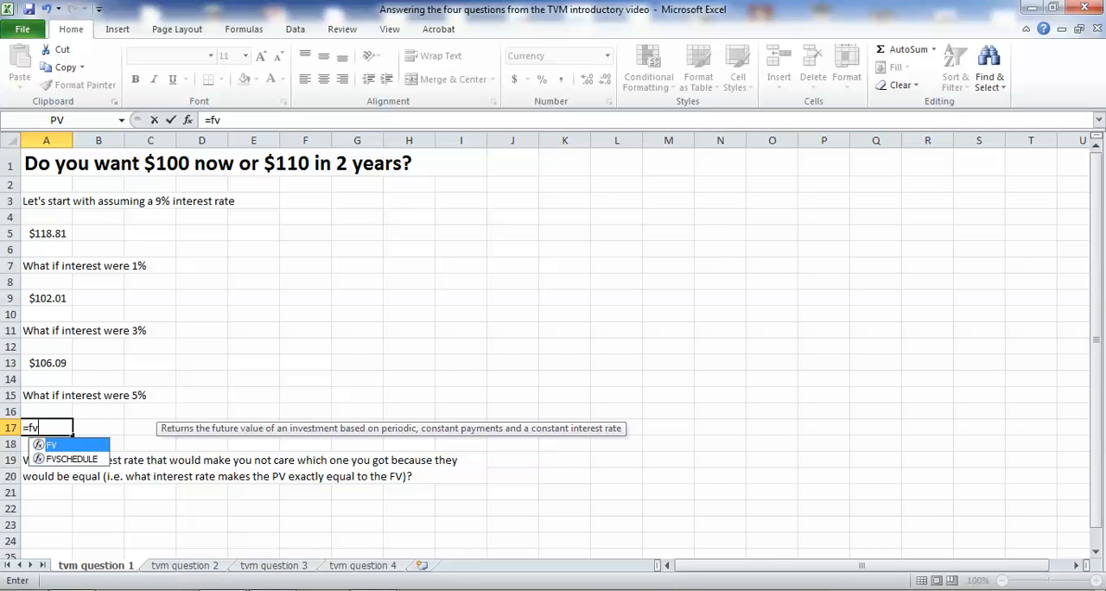
text((.05,2,0,-100))
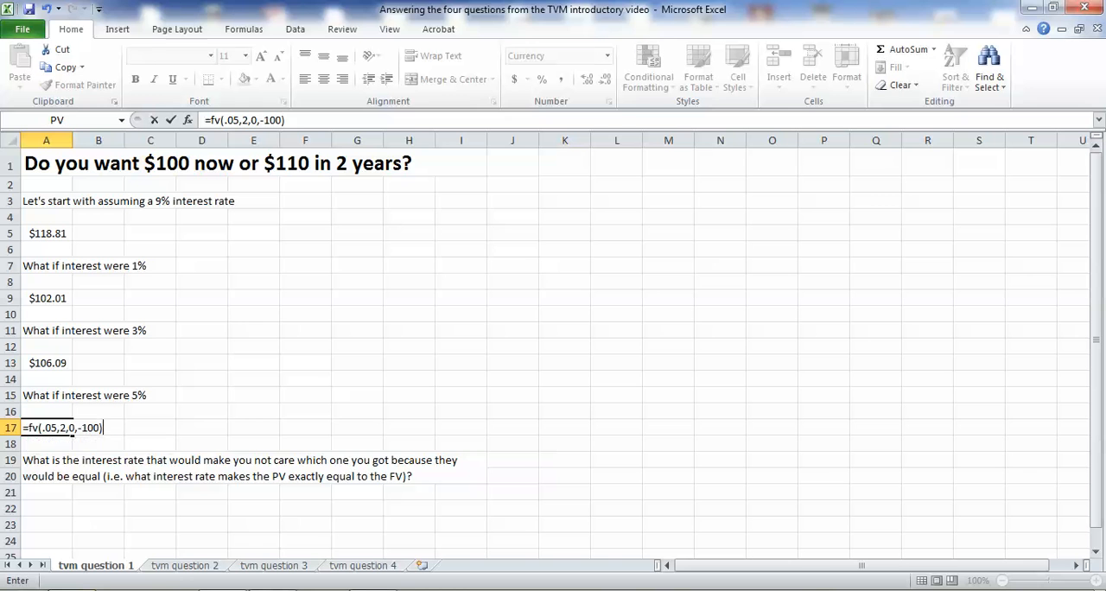
key(Return)
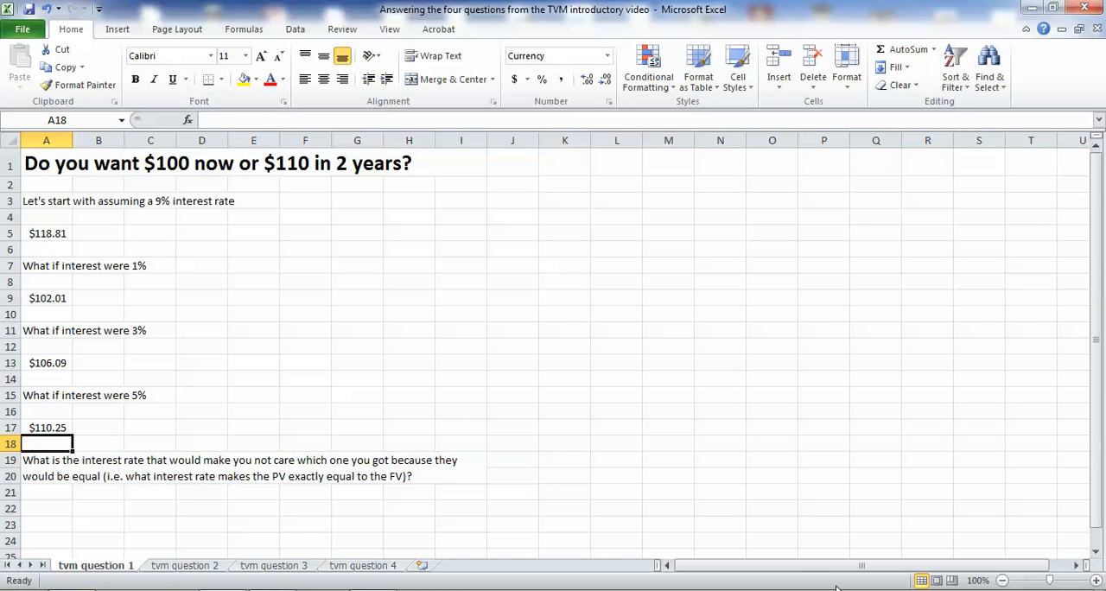
click(66, 428)
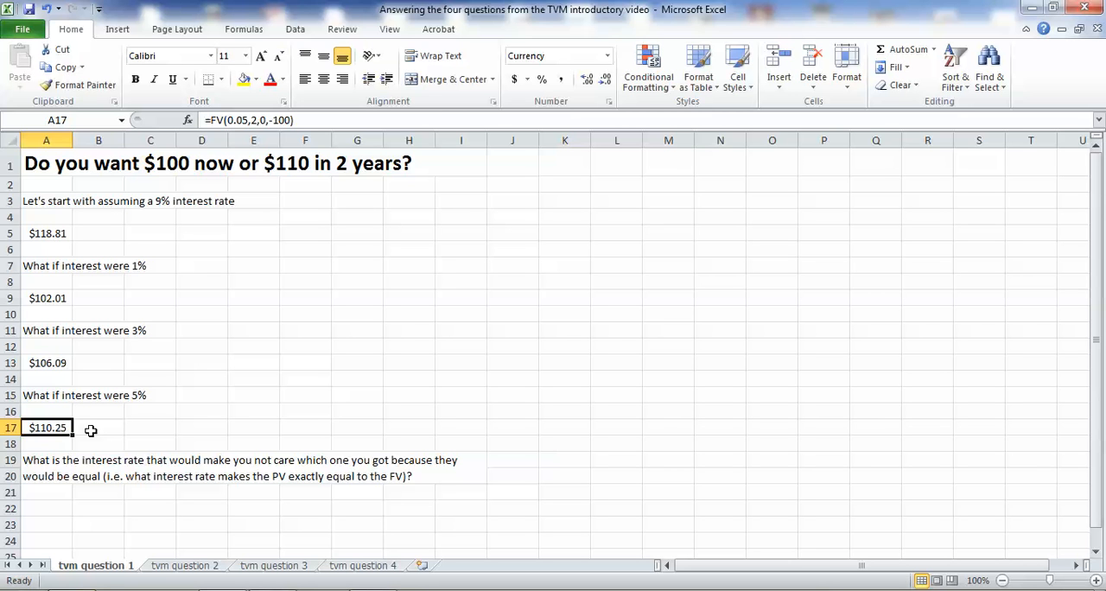
Try to calculate the break-even interest rate in cell A22 with the formula =rate(2,0,100,-100).
click(27, 507)
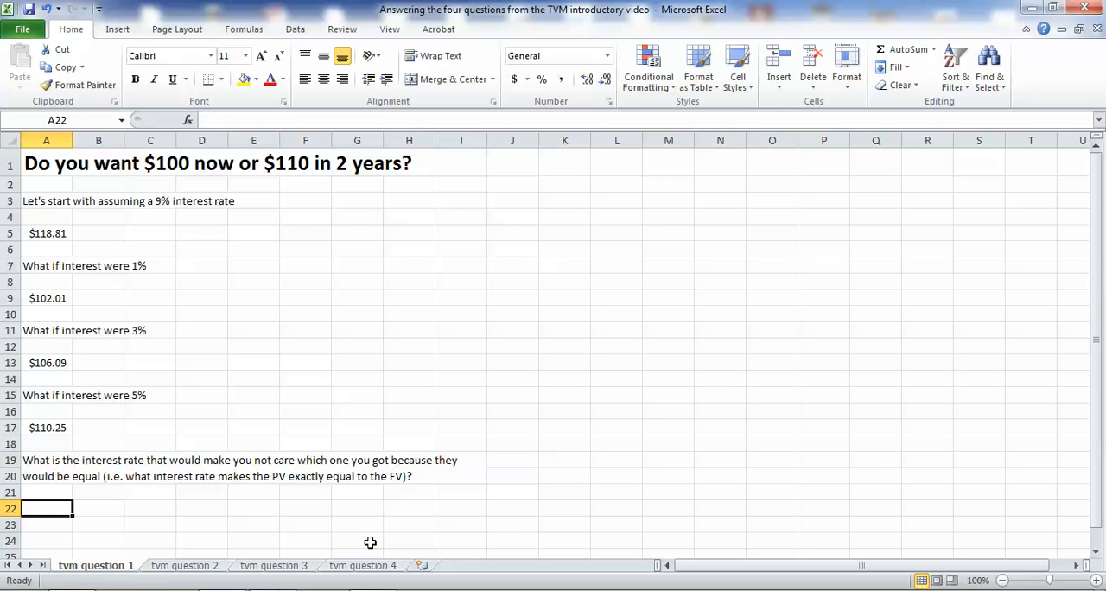
text(=rate()
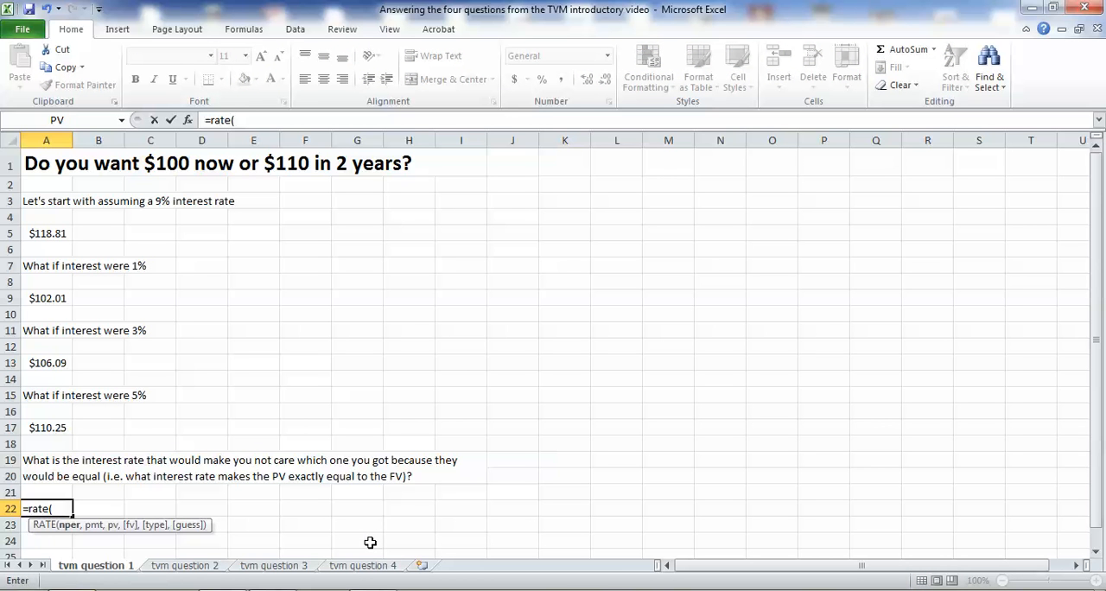
text(2,)
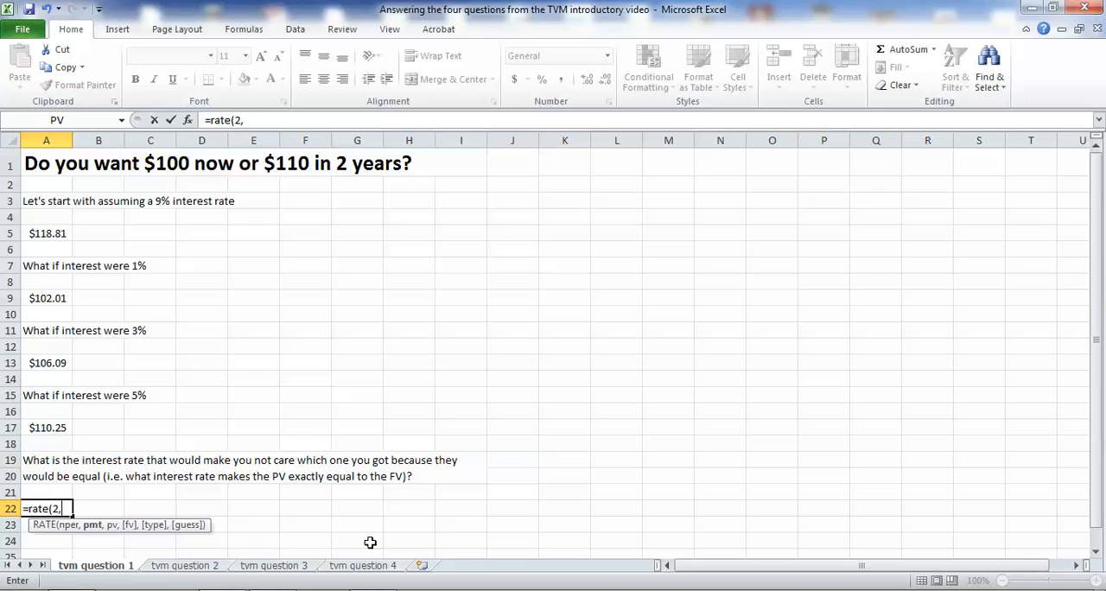
text(0,)
text(100)
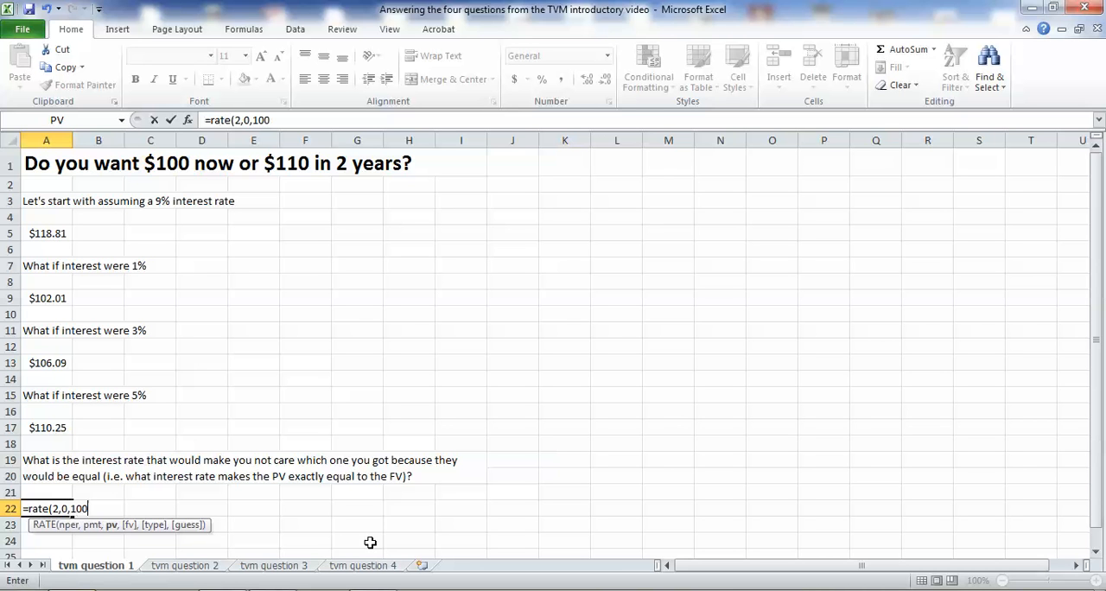
text(,(110)
key(BackSpace)
key(BackSpace)
key(BackSpace)
key(BackSpace)
text(-10)
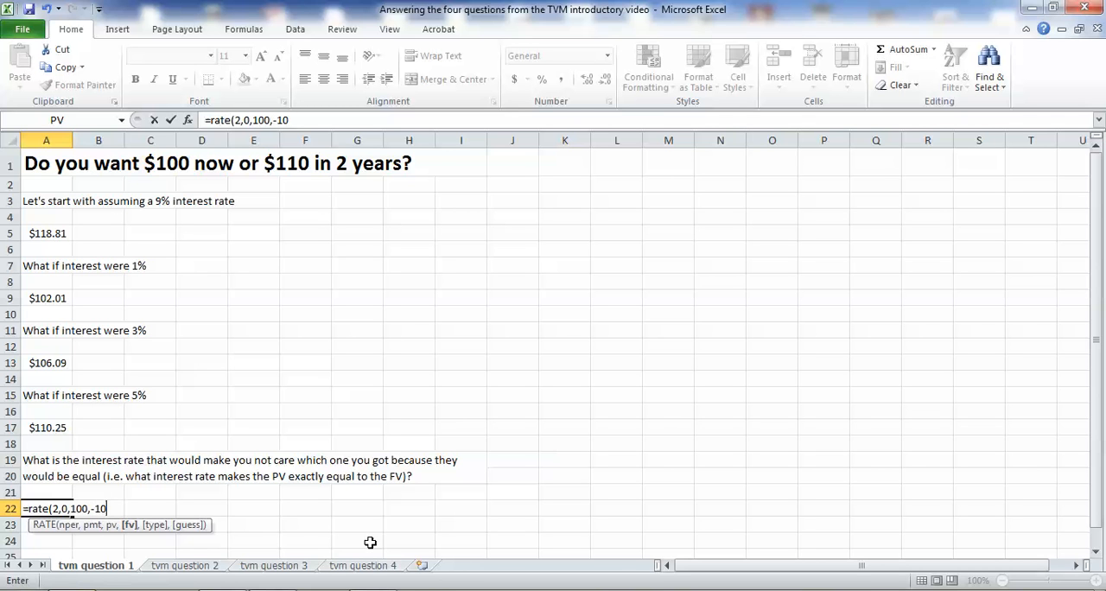
text(0))
key(Return)
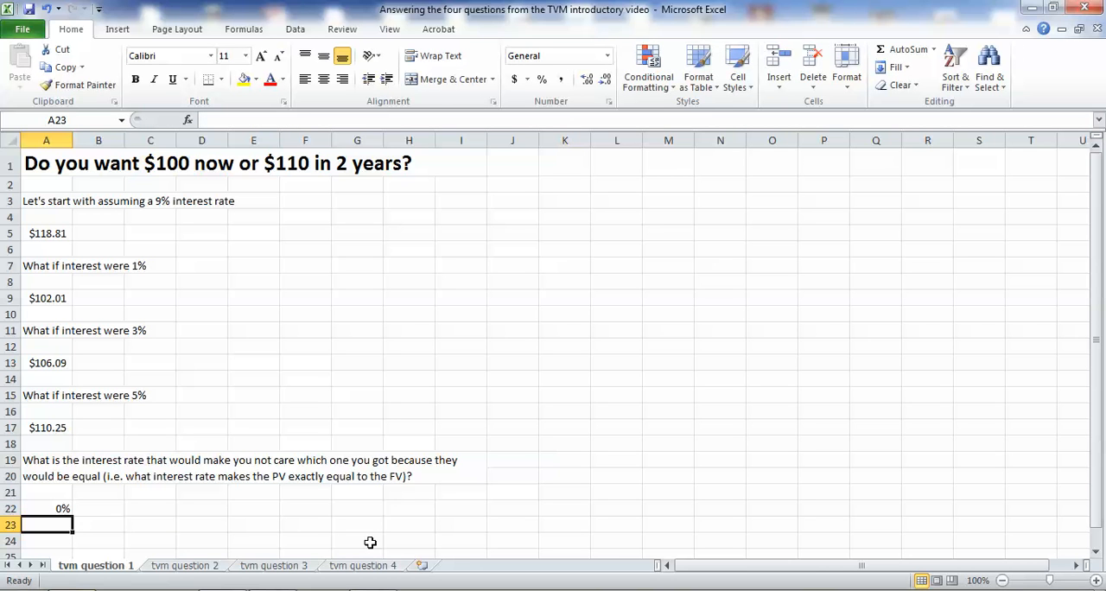
Show the rate in cell A22 with two decimal places and replace its formula with =rate(2,0,100,-110).
key(Up)
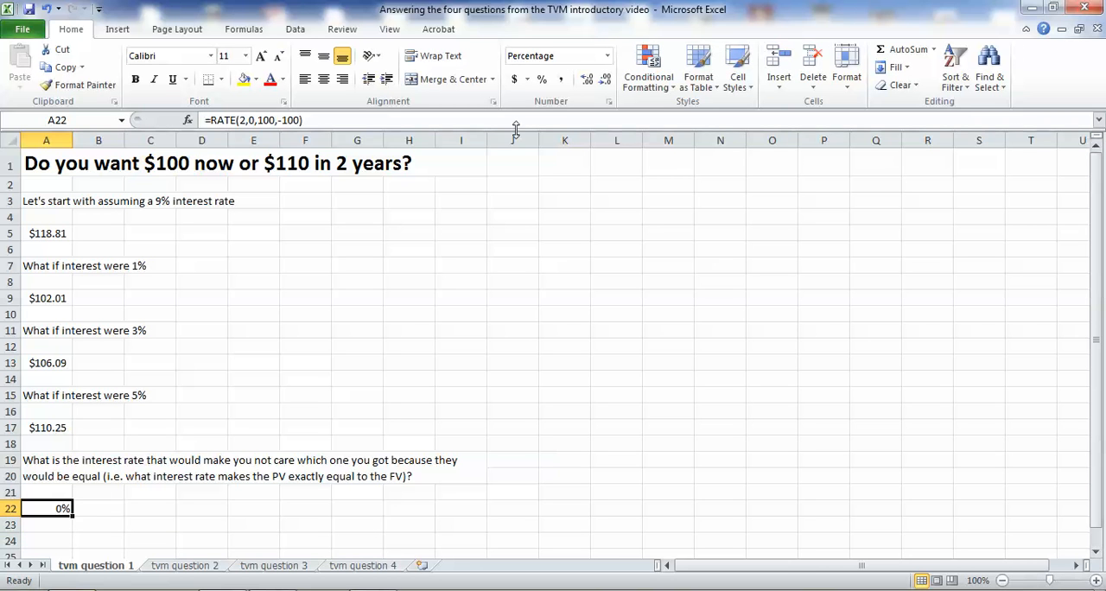
click(587, 78)
click(587, 79)
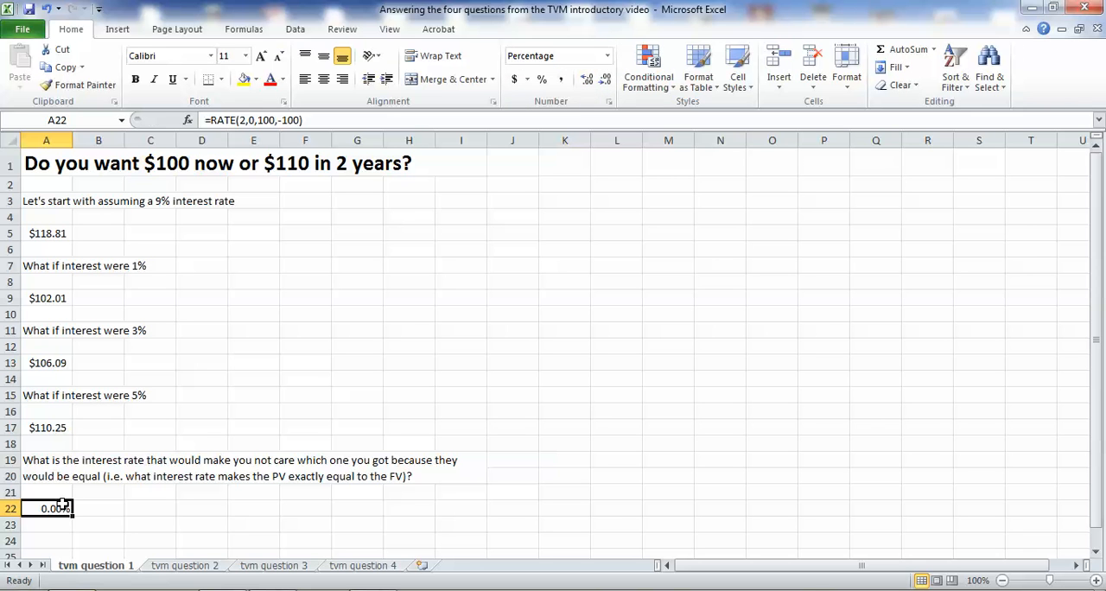
text(=rate(2,0)
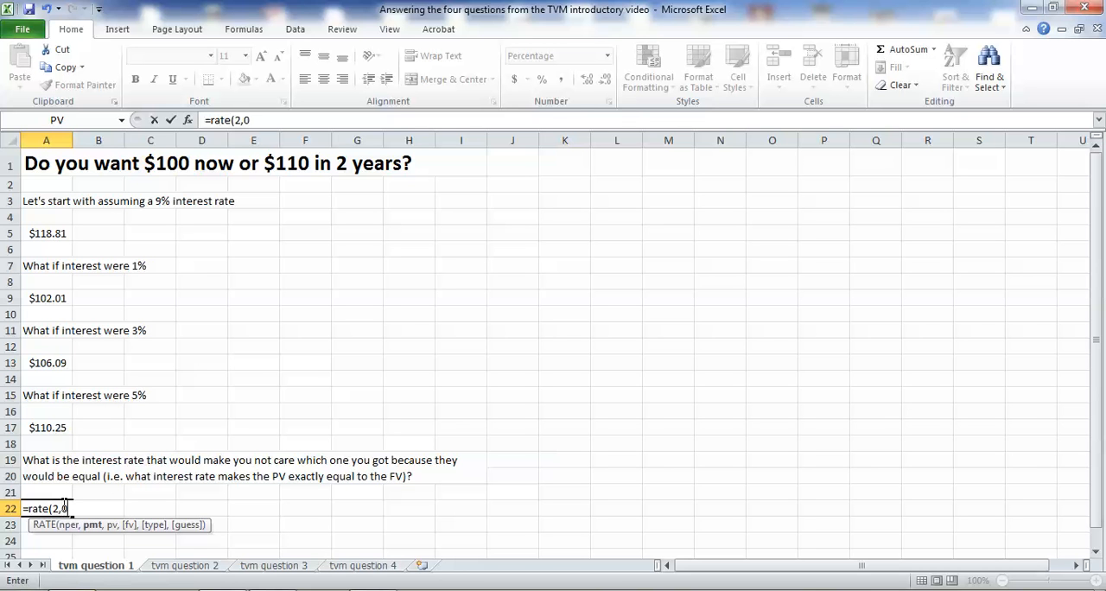
text(,100,-110))
key(Return)
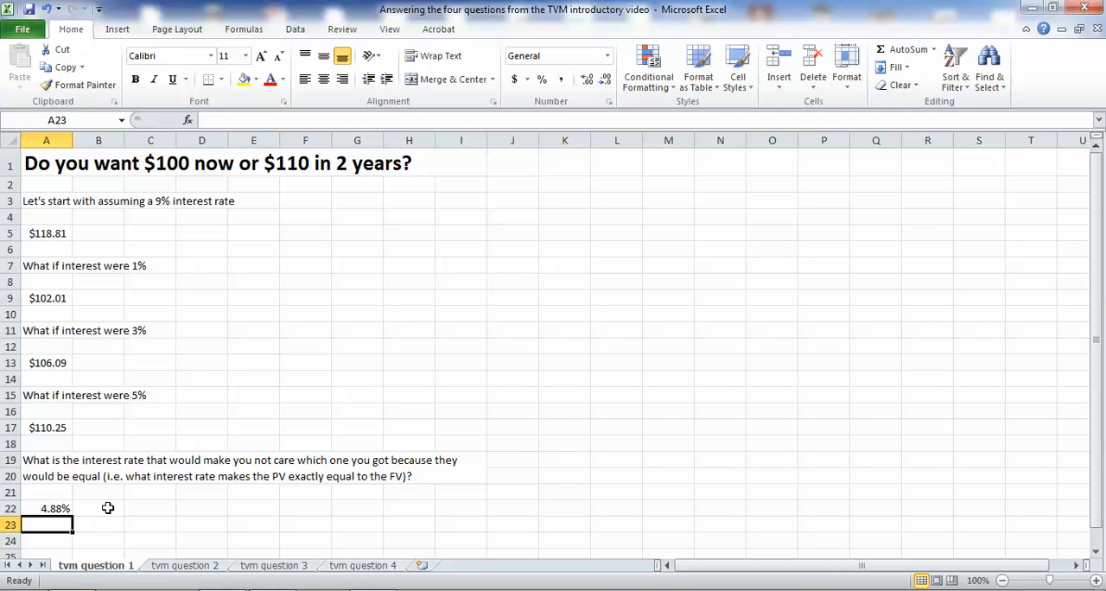
Enter the question "What happens if interest rates go up?" in cell A24.
click(62, 540)
text(What happens if)
text( we)
key(BackSpace)
key(BackSpace)
key(BackSpace)
text(interest rates go up?)
key(Return)
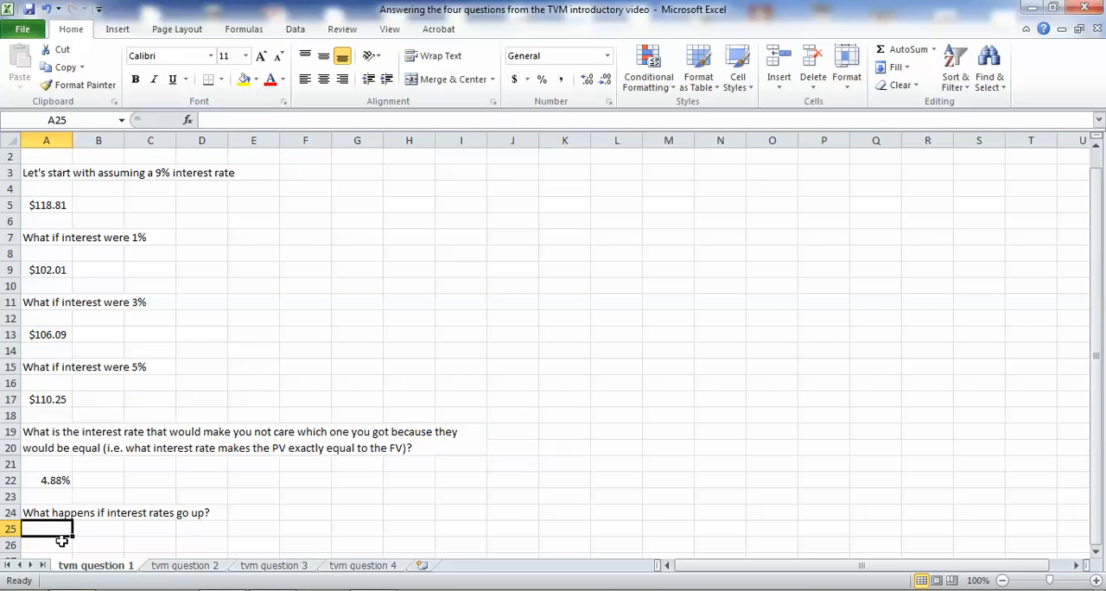
click(55, 207)
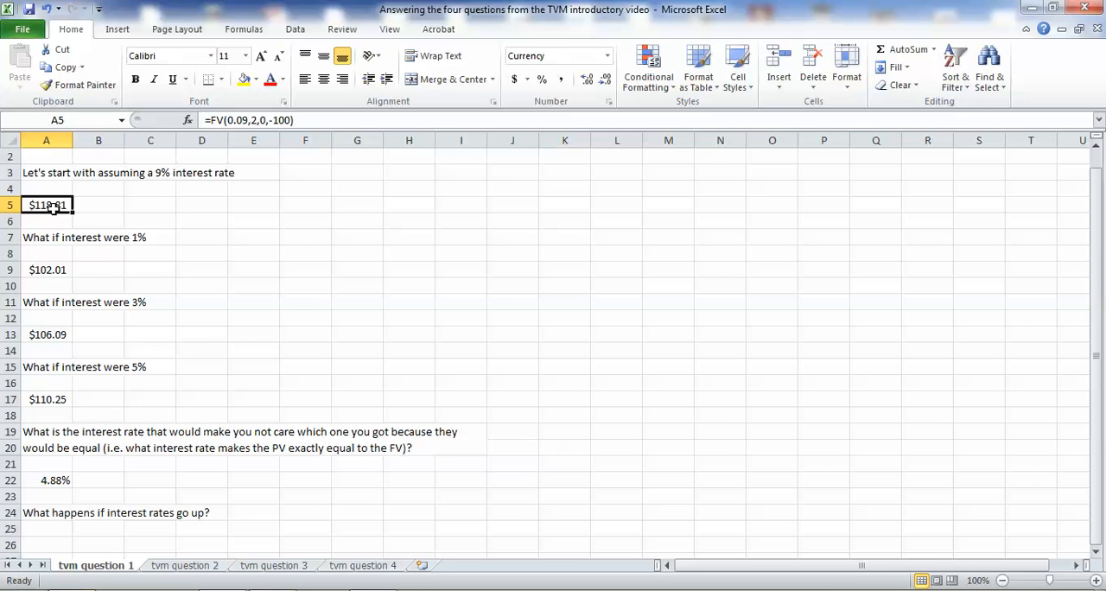
click(56, 270)
click(56, 338)
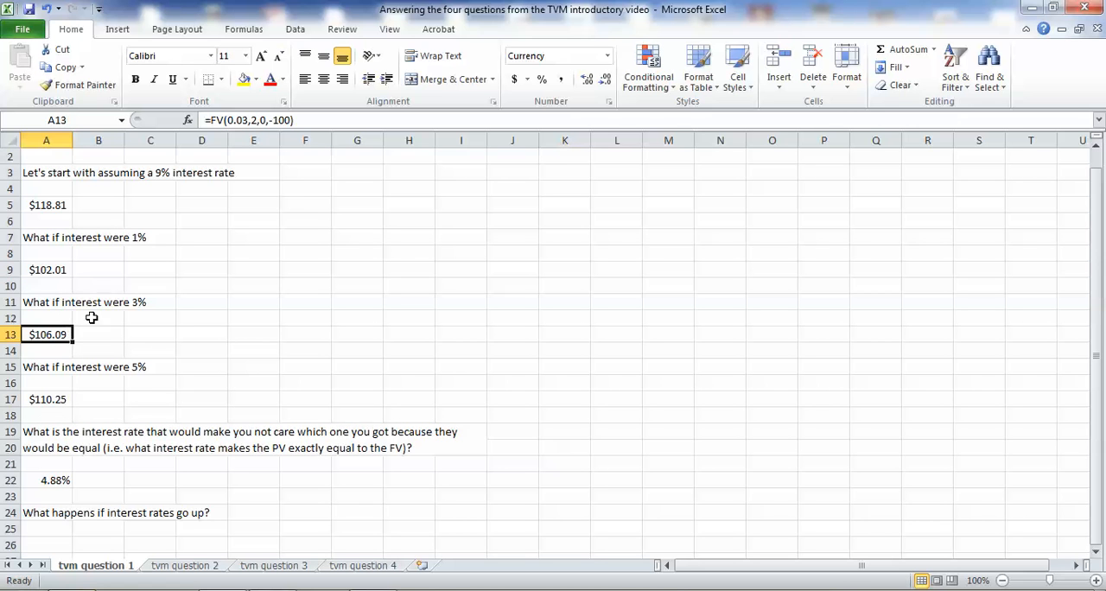
click(53, 269)
click(66, 335)
On the tvm question 2 sheet, calculate the present value at 9% interest in cell A6 with =-pv(.09,12,100000,0).
click(175, 566)
scroll(178, 279, up, 5)
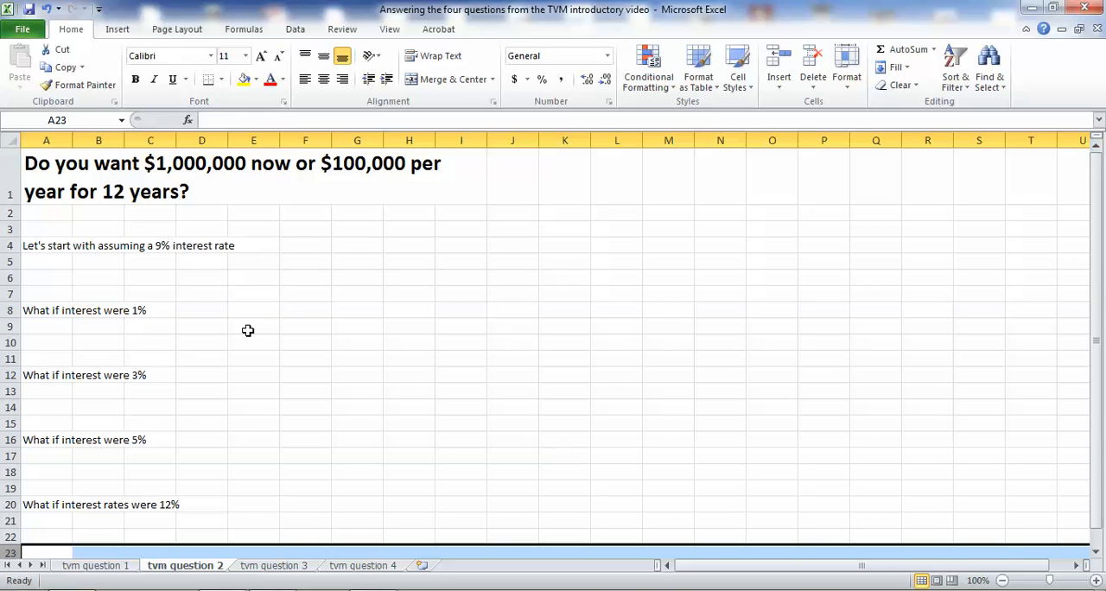
click(62, 275)
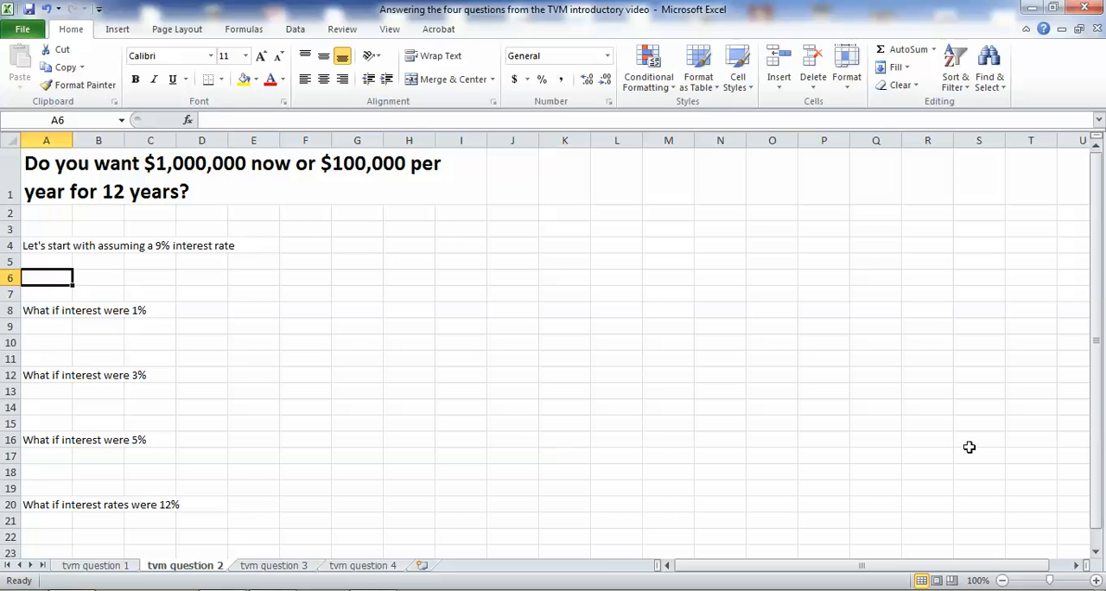
text(=)
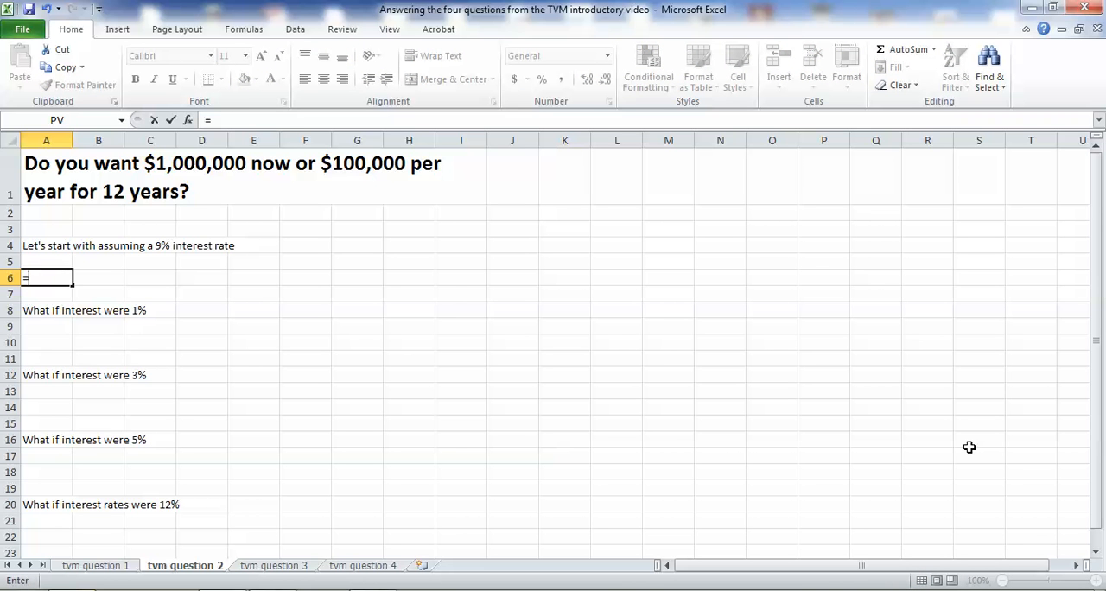
text(p)
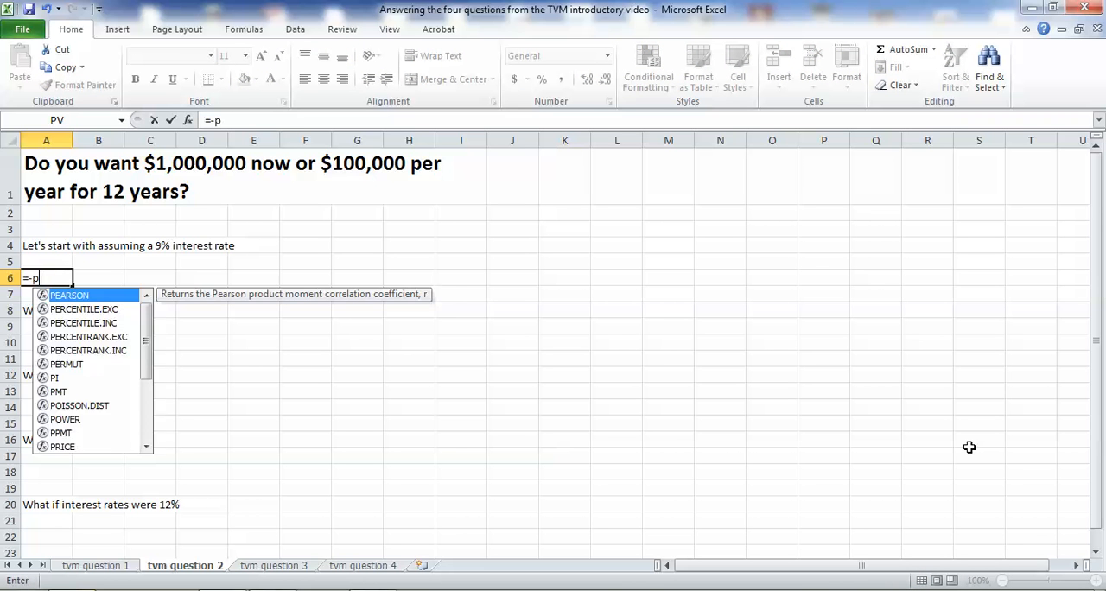
text(v)
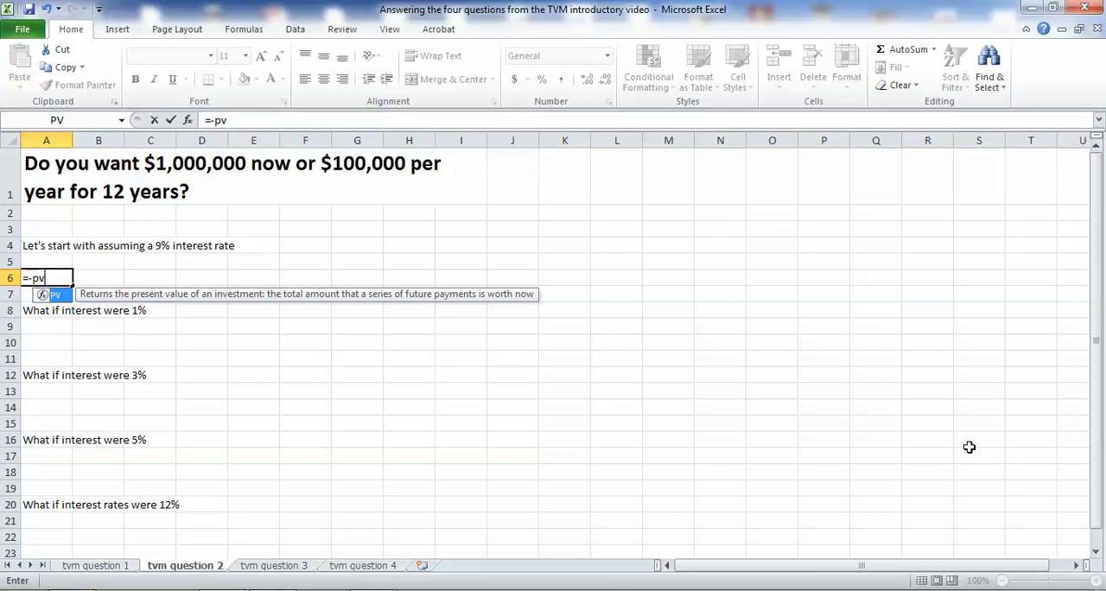
text(()
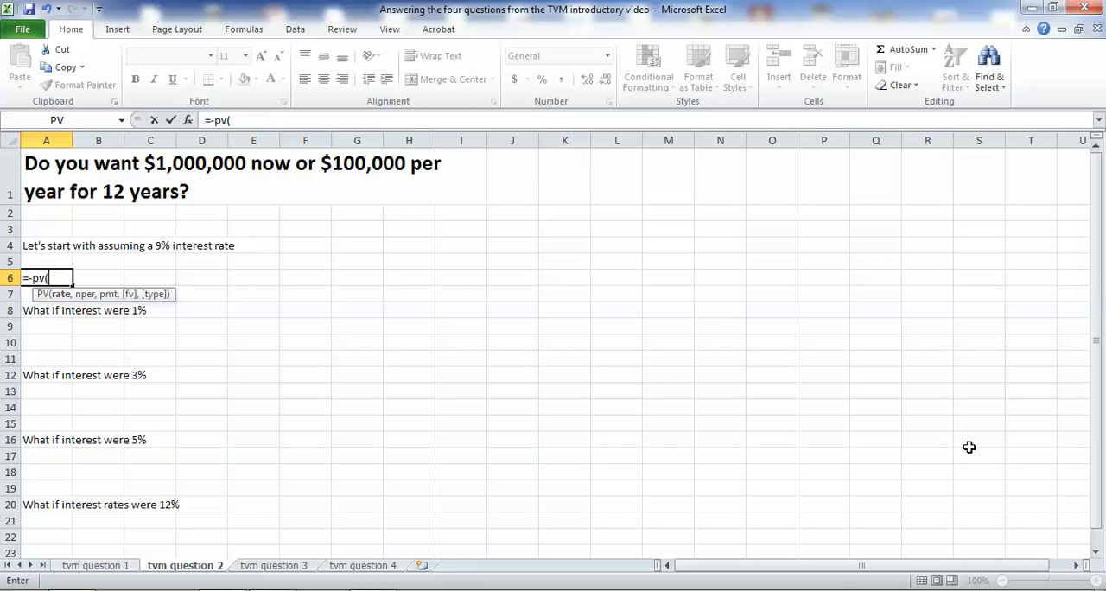
text(.09,)
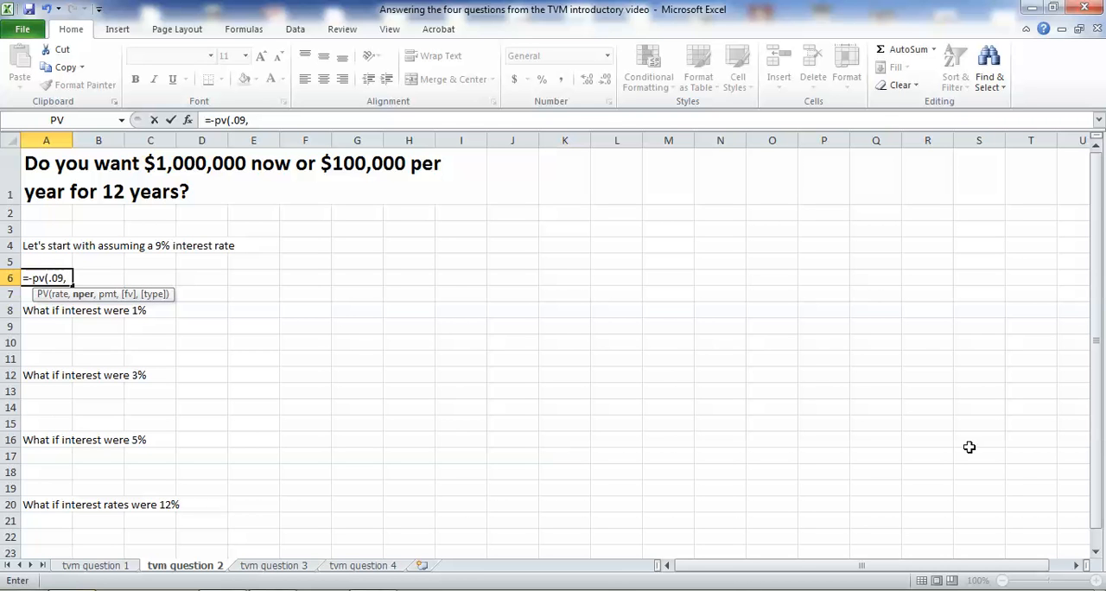
text(12,)
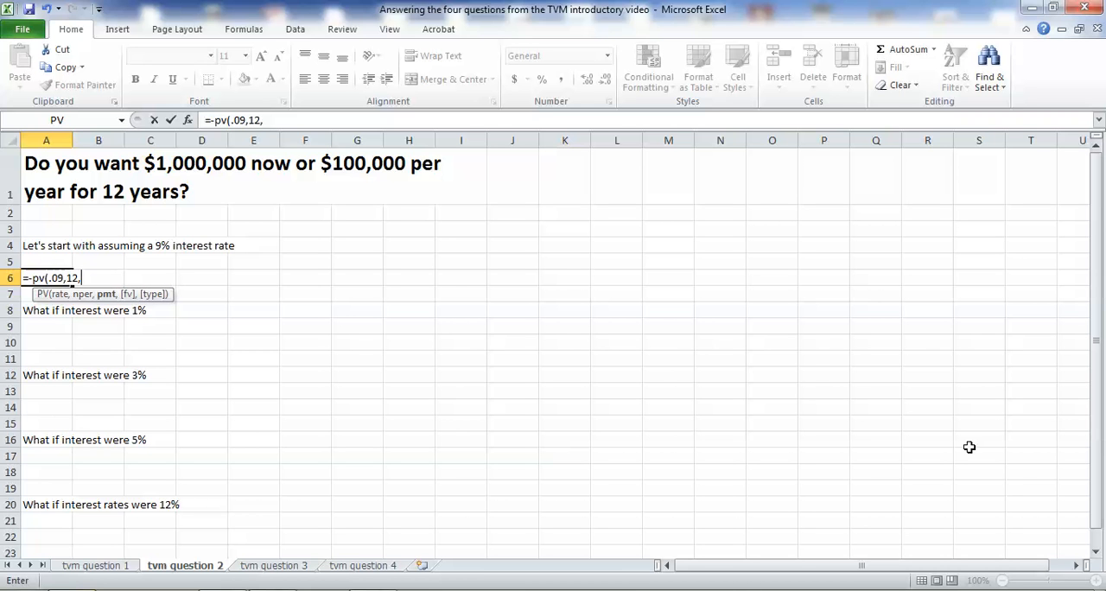
text(0)
key(BackSpace)
text(100000,0))
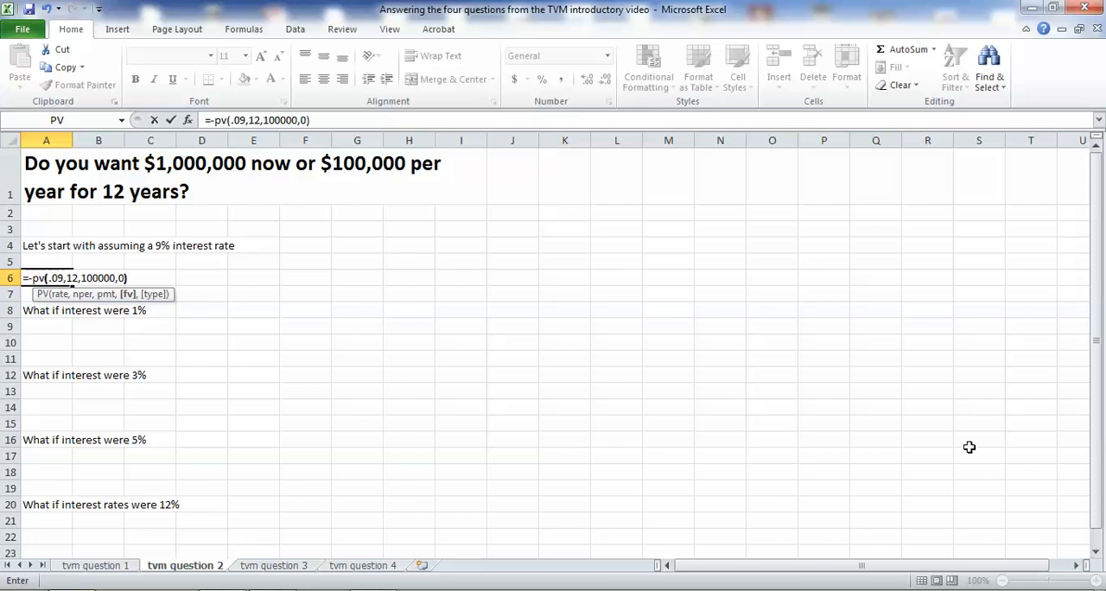
key(Return)
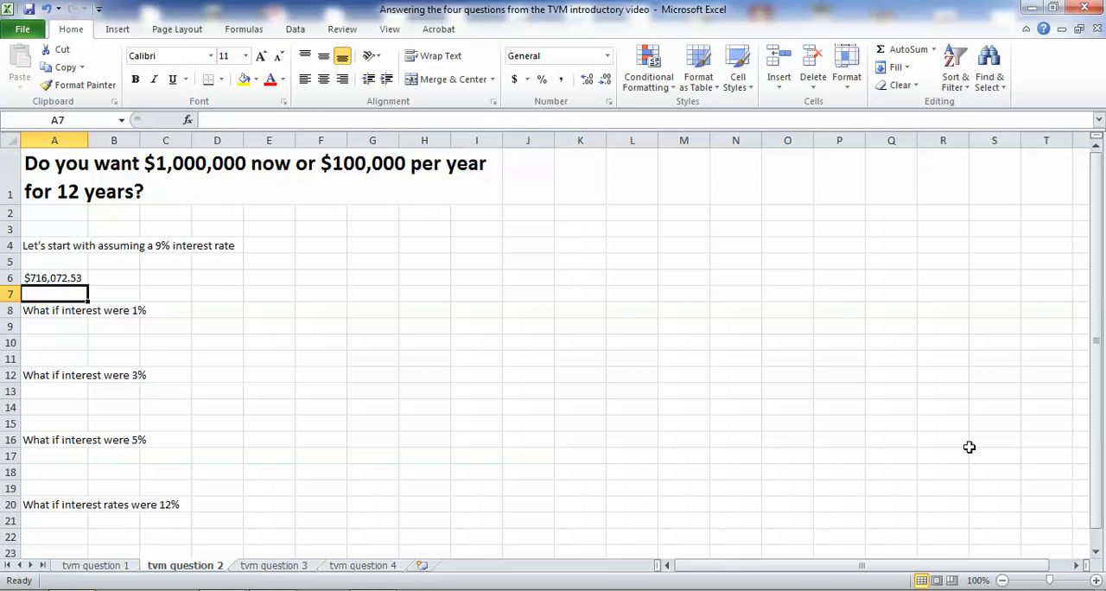
key(Up)
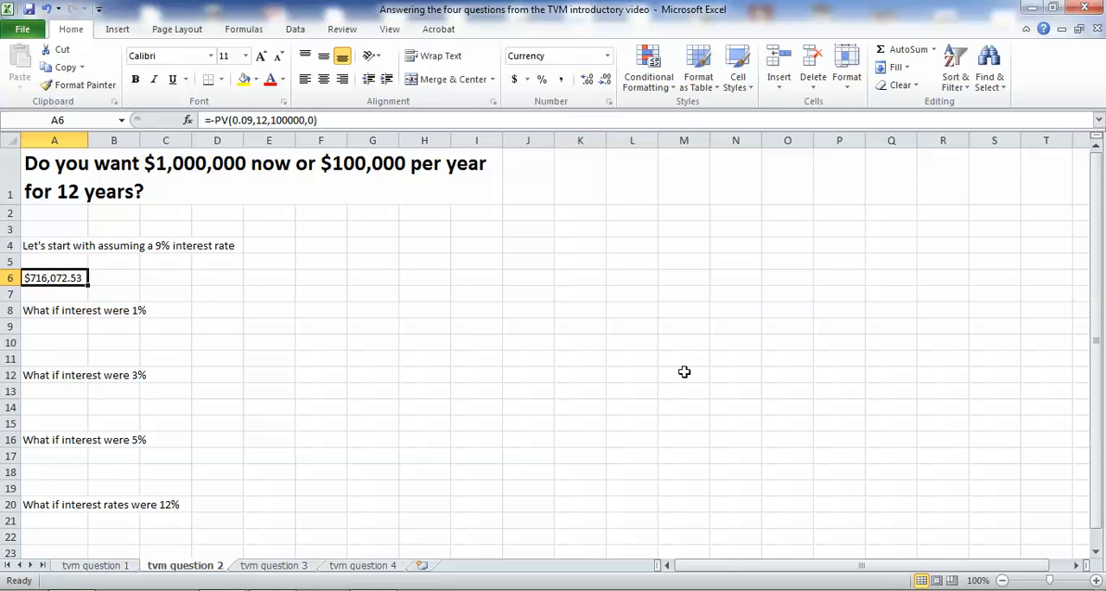
Calculate the present value at 1% interest in cell A10 with the formula =pv(.01,12,100000,0).
click(58, 341)
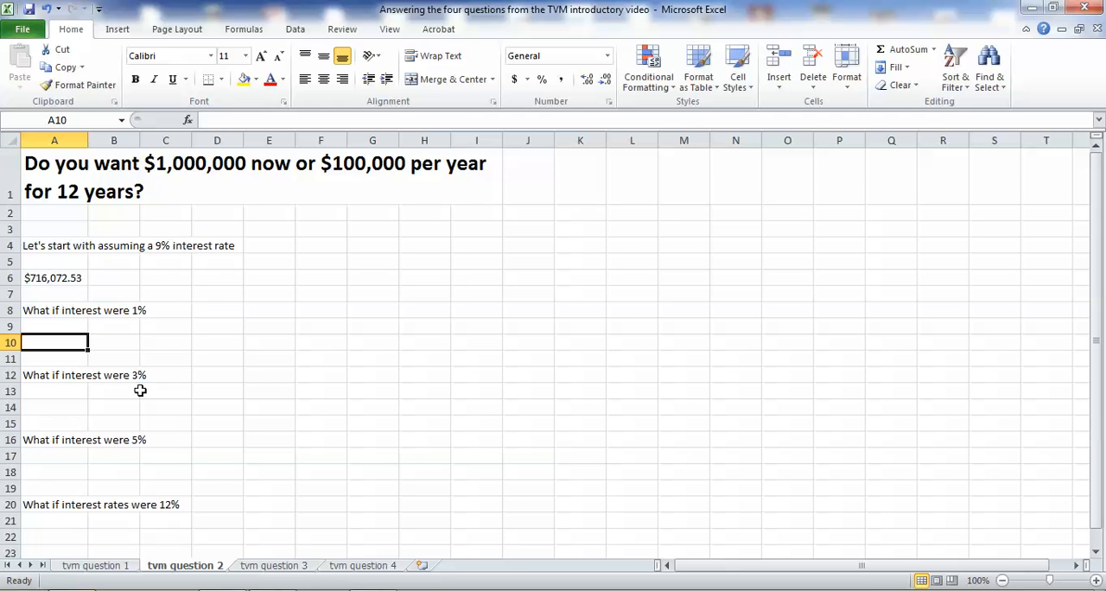
text(=)
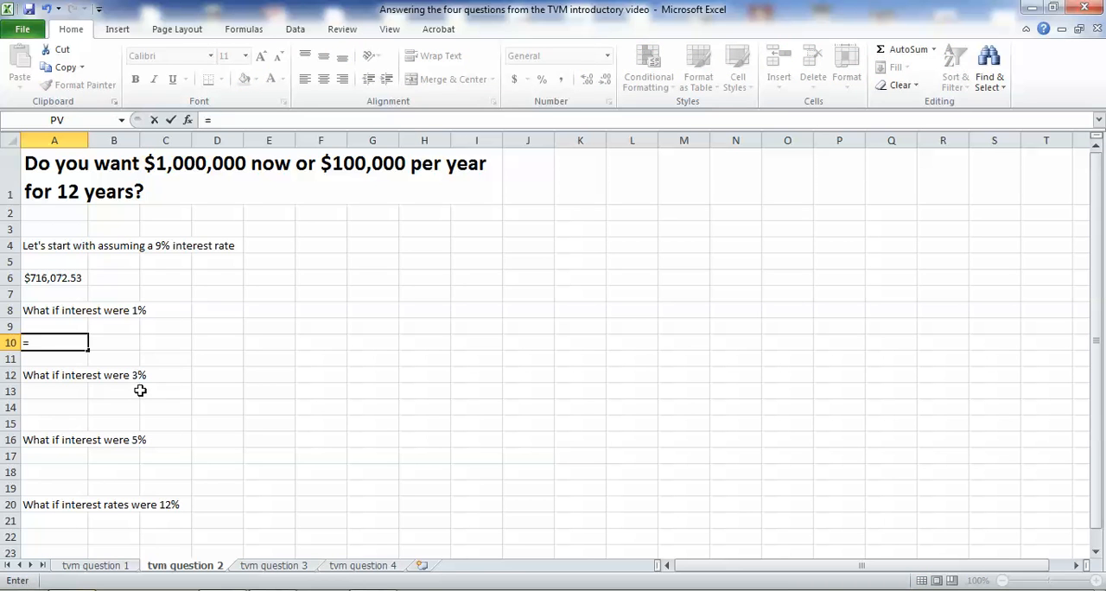
text(-pv()
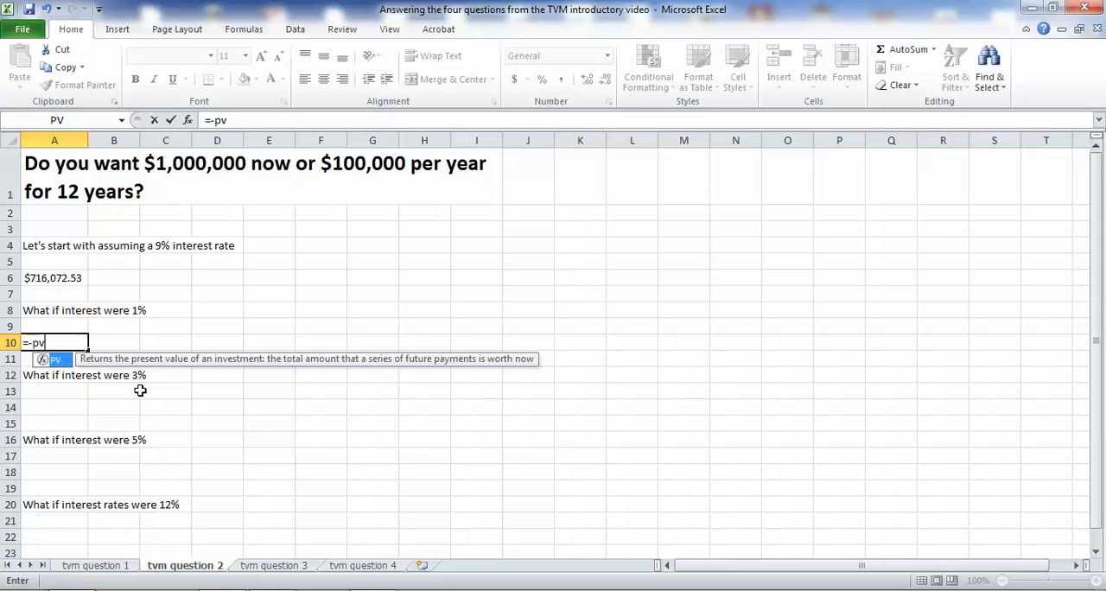
key(BackSpace)
key(BackSpace)
key(BackSpace)
key(BackSpace)
text(pv(.01,)
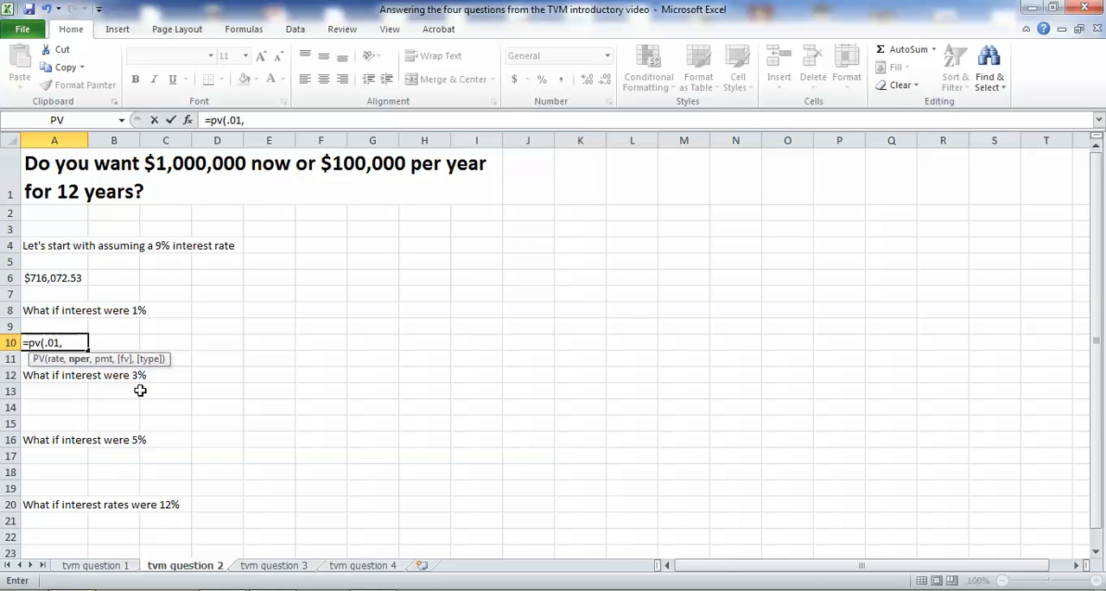
text(12,10000)
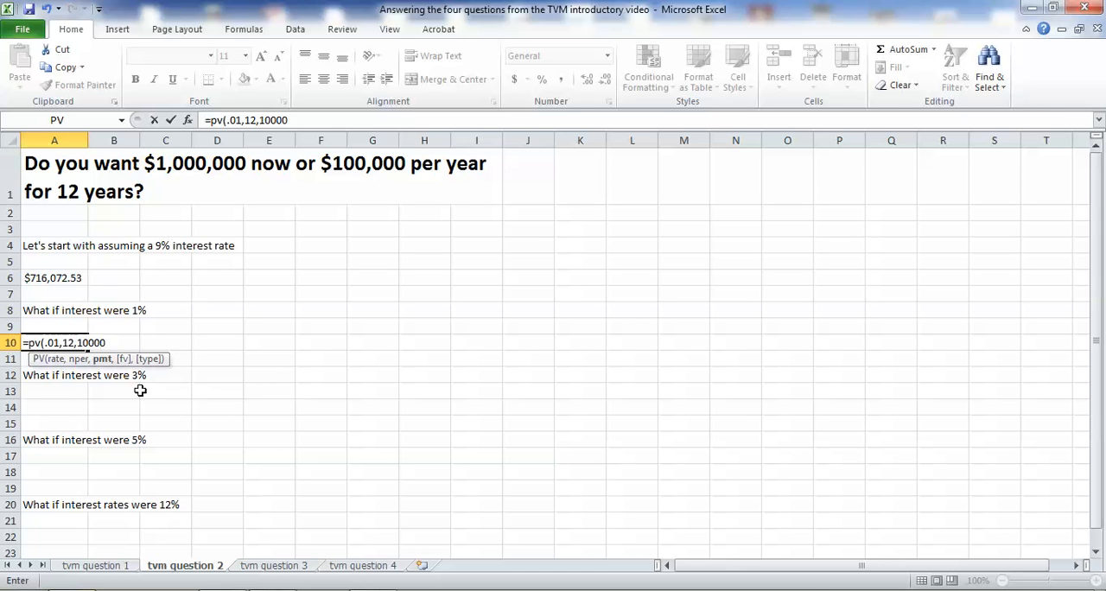
text(0,0))
key(Return)
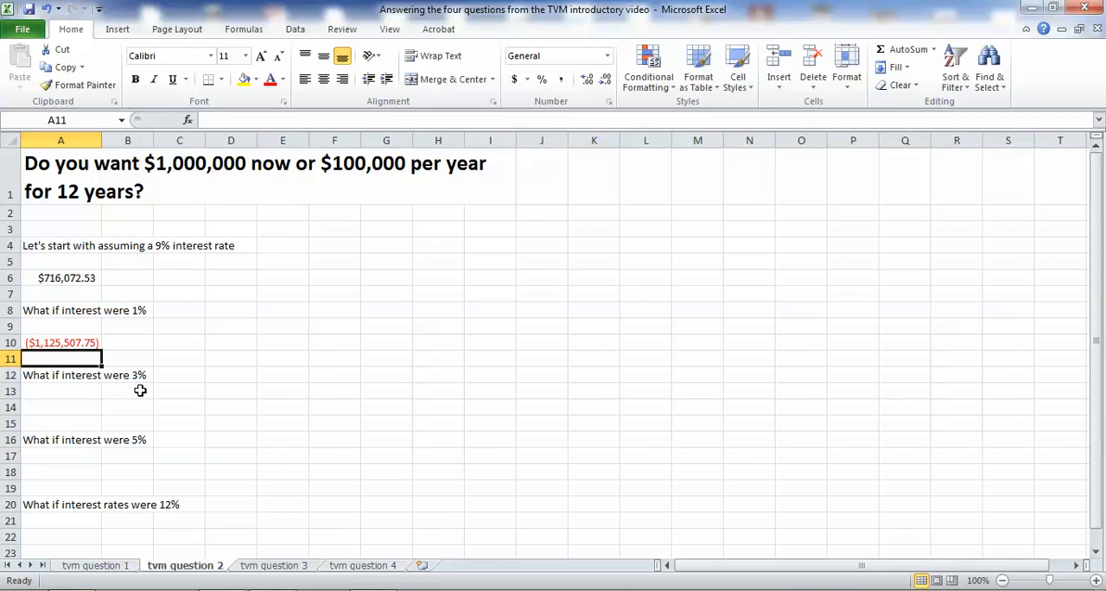
Reverse the sign of the present value in cell A10 by changing its formula to =-PV(0.01,12,100000,0).
key(Up)
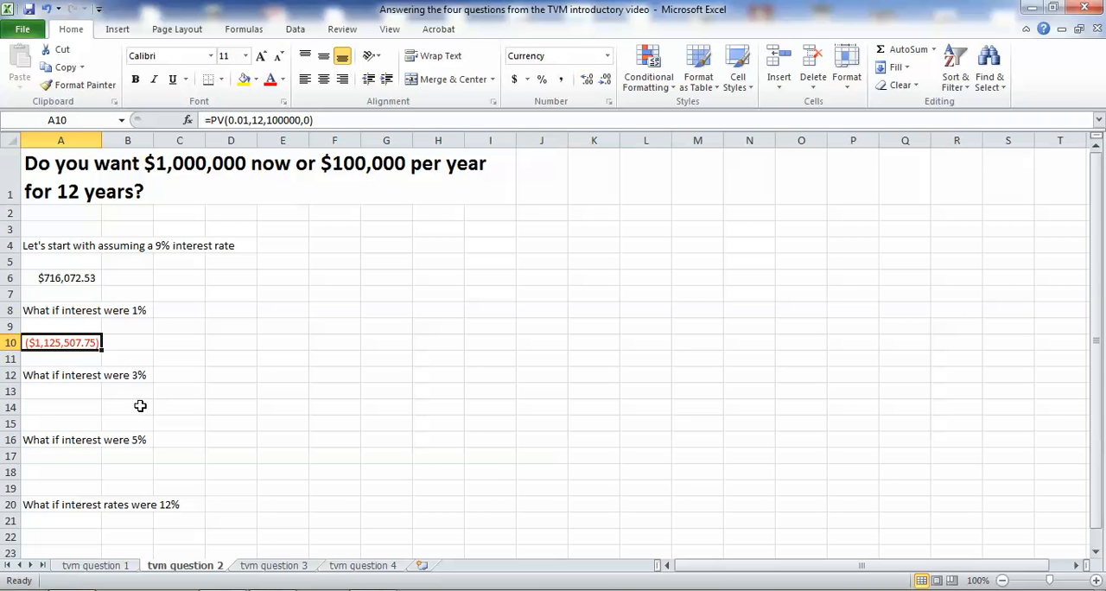
click(212, 121)
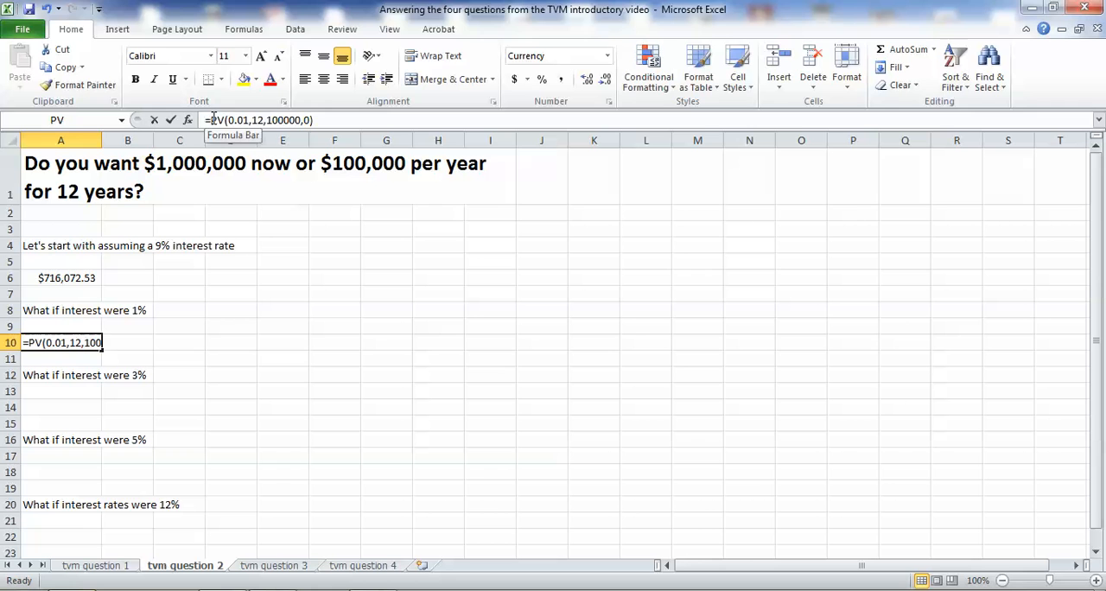
text(-)
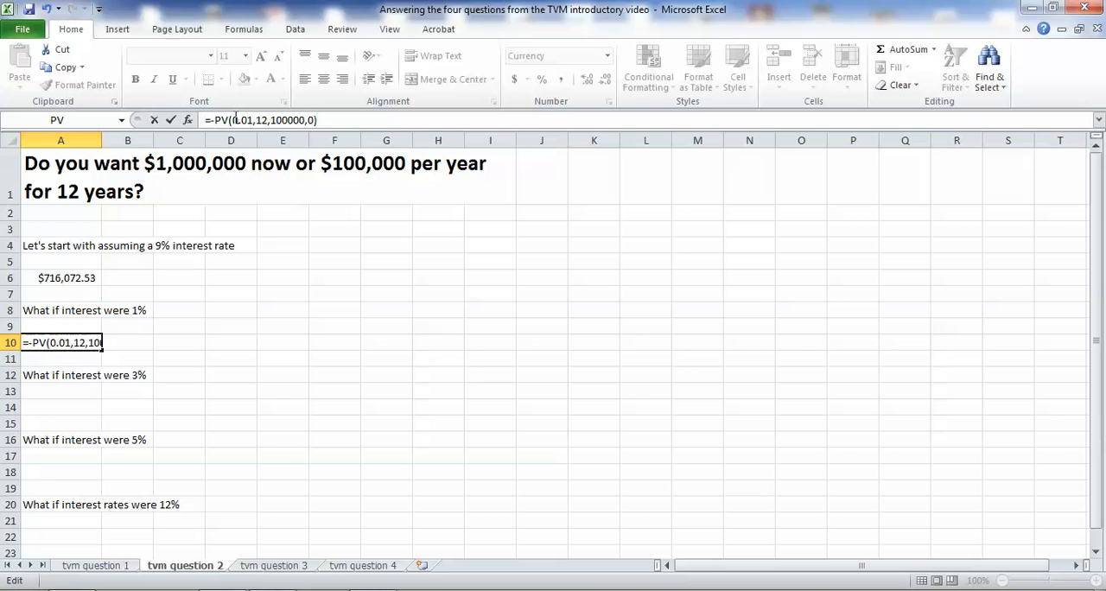
key(Return)
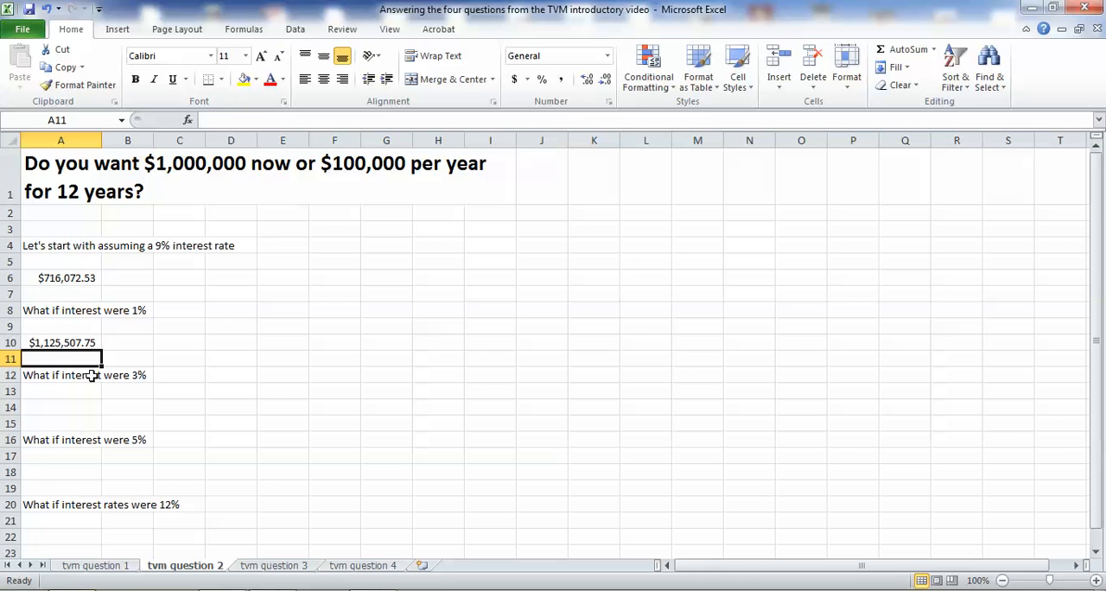
click(91, 344)
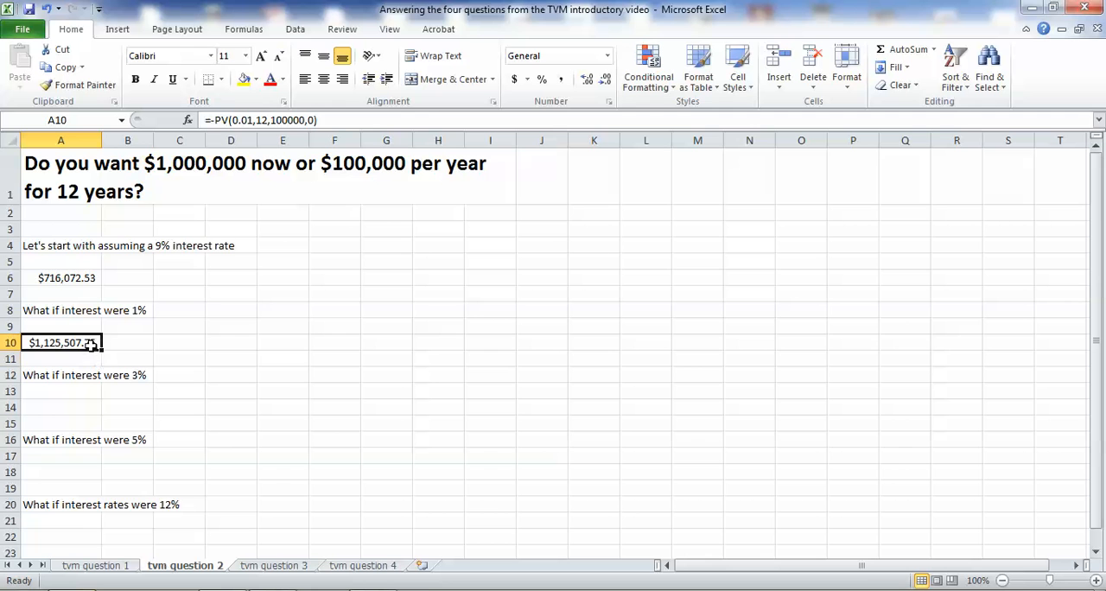
Calculate the present value at 3% interest in cell A14 with the formula =-pv(.03,12,100000,0).
click(379, 196)
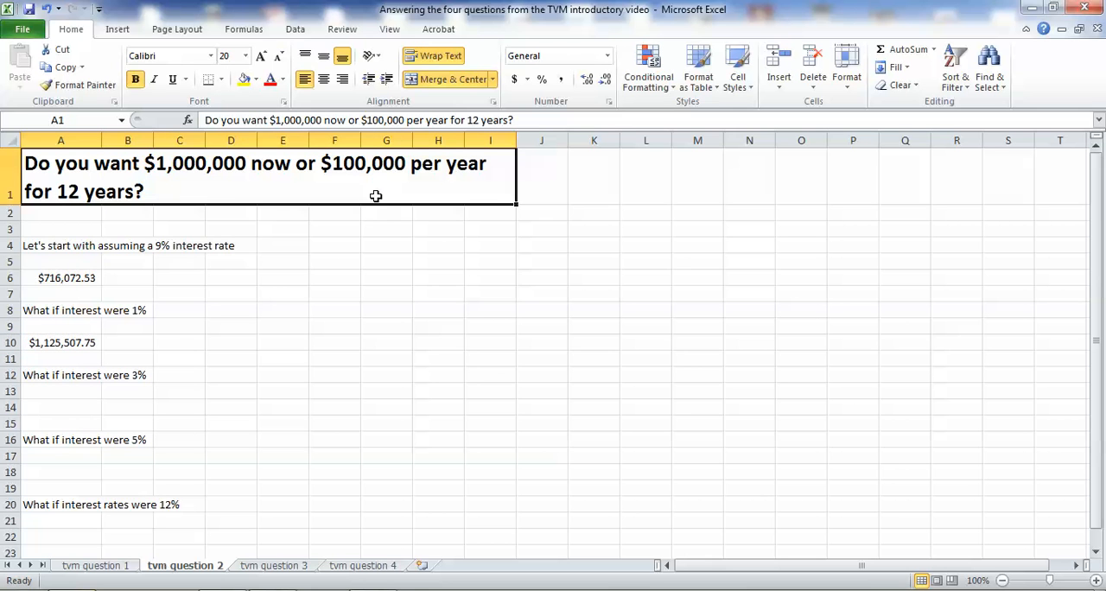
click(62, 348)
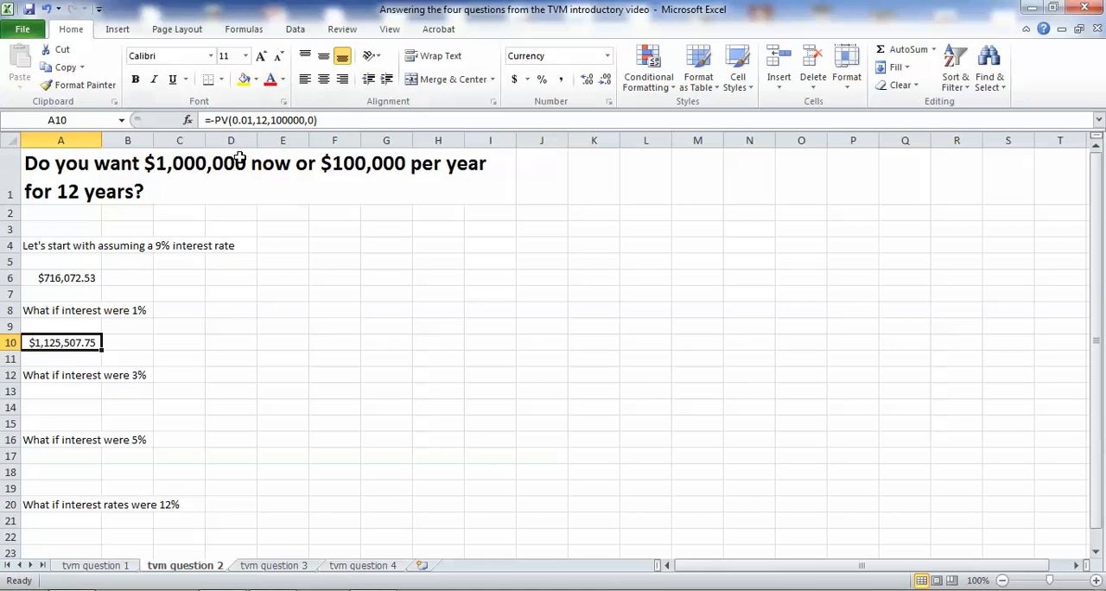
click(69, 410)
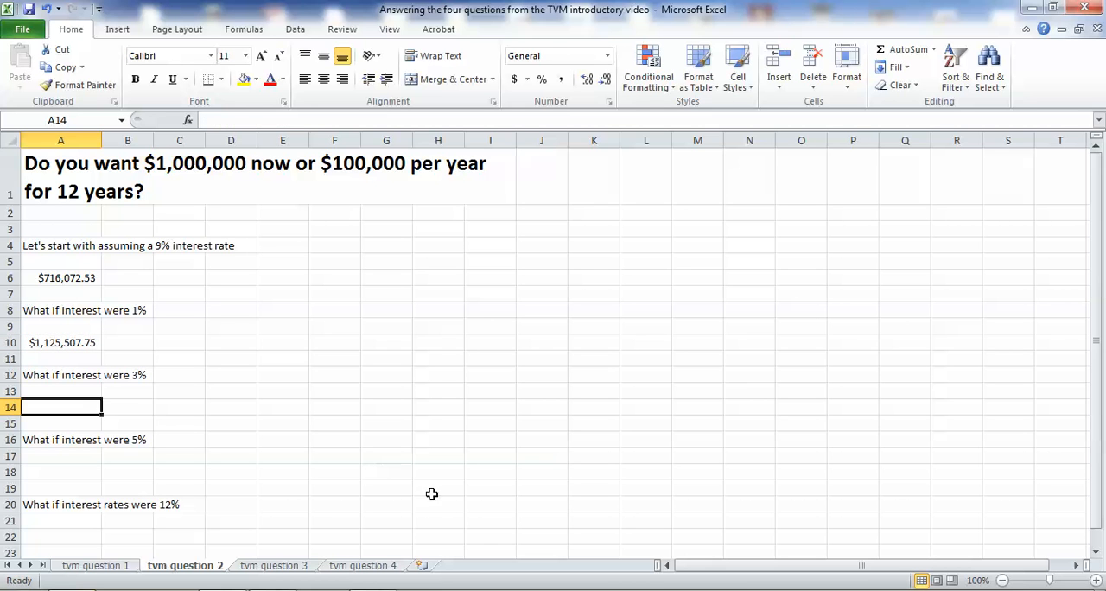
text(=pv())
key(BackSpace)
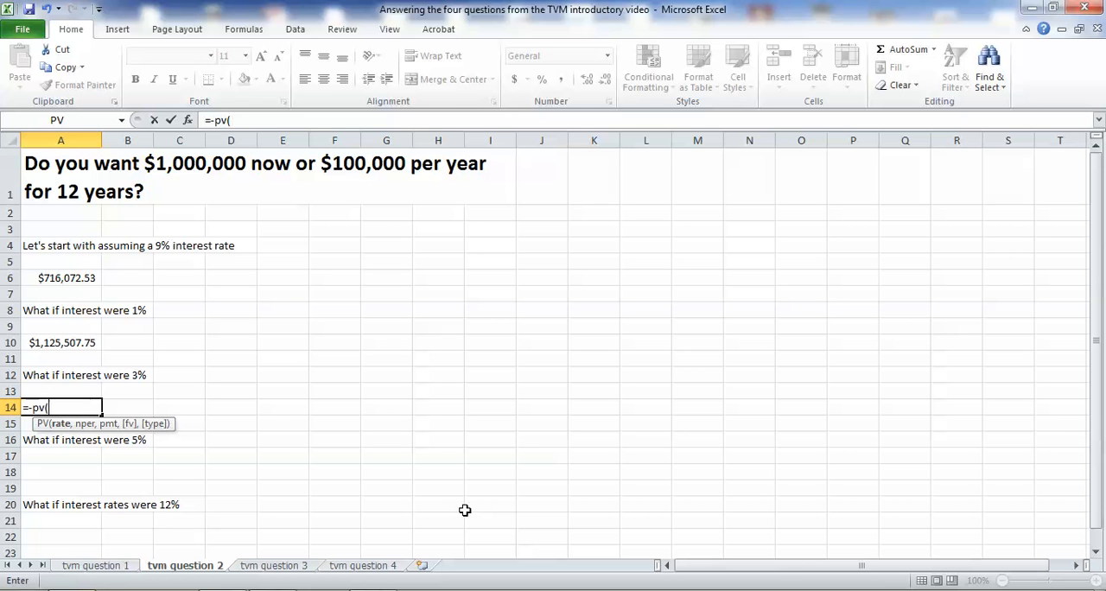
text(.03,12,)
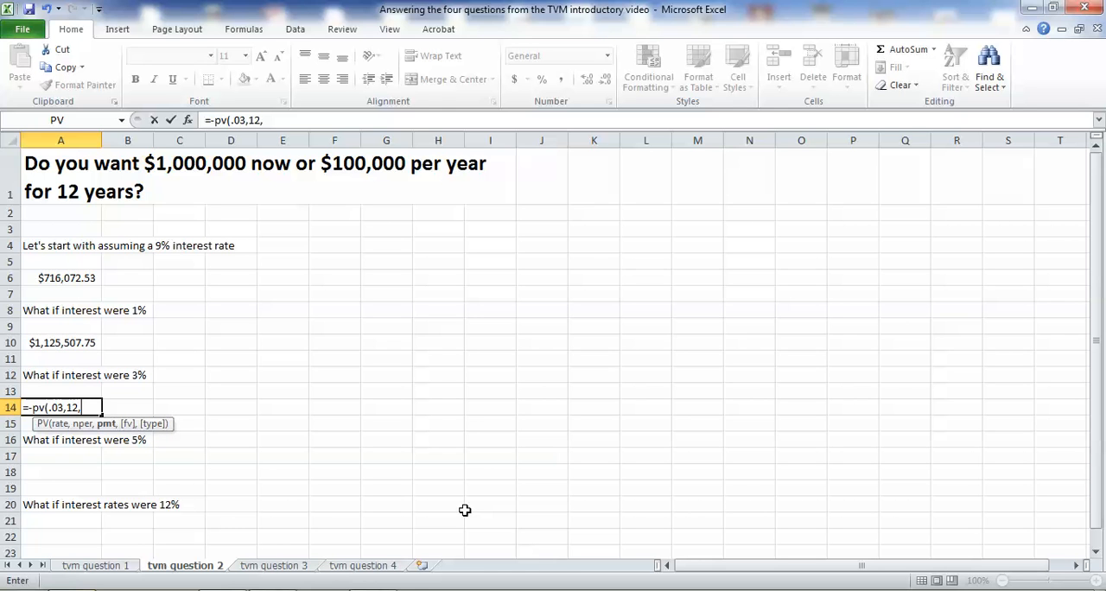
text(100000,0)
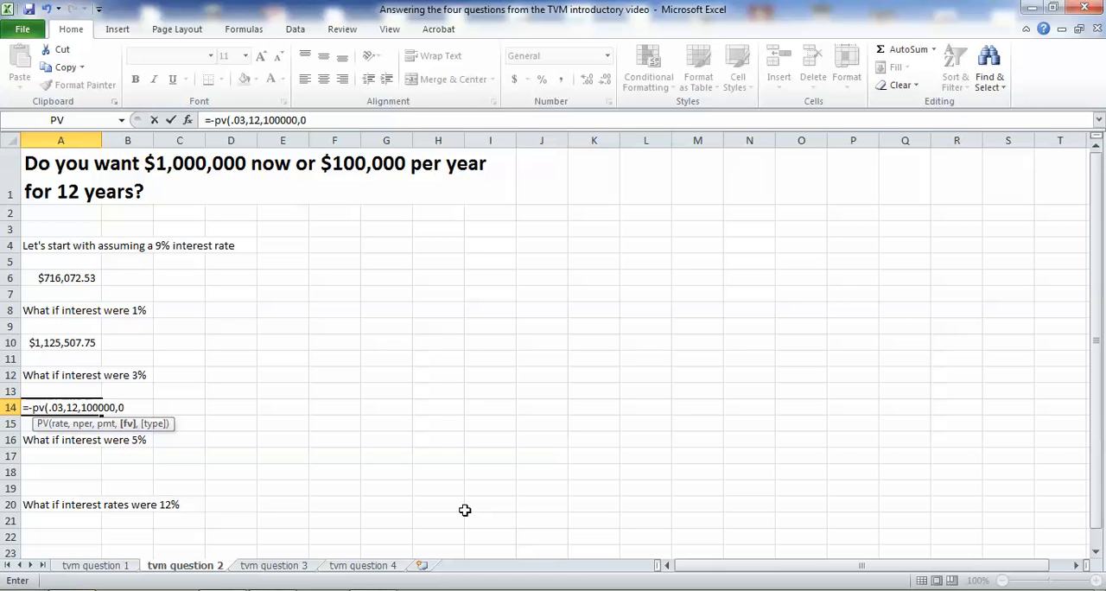
key(Return)
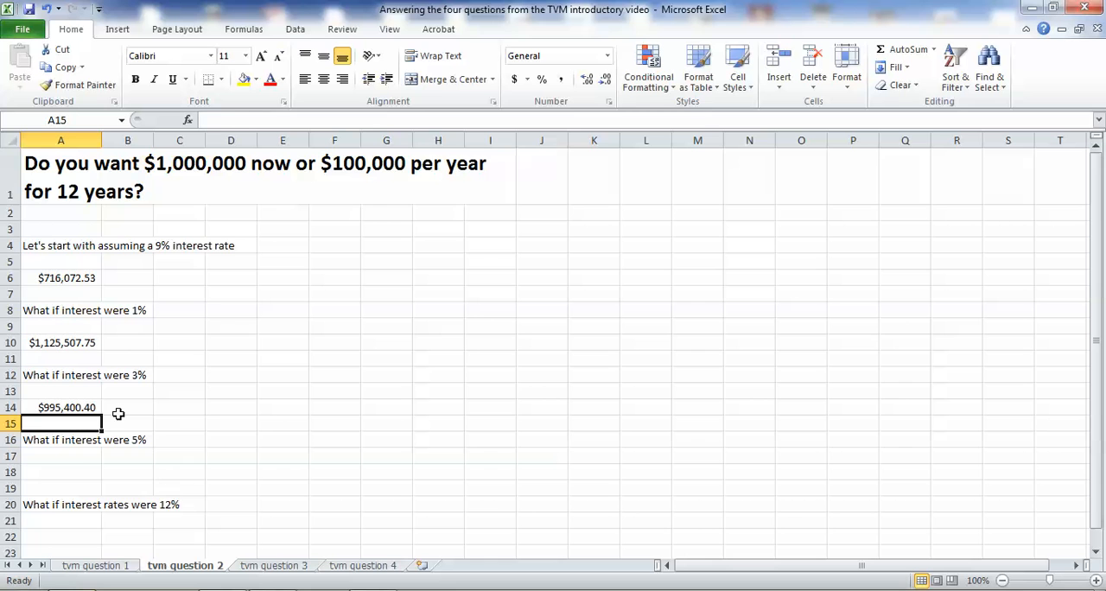
click(88, 406)
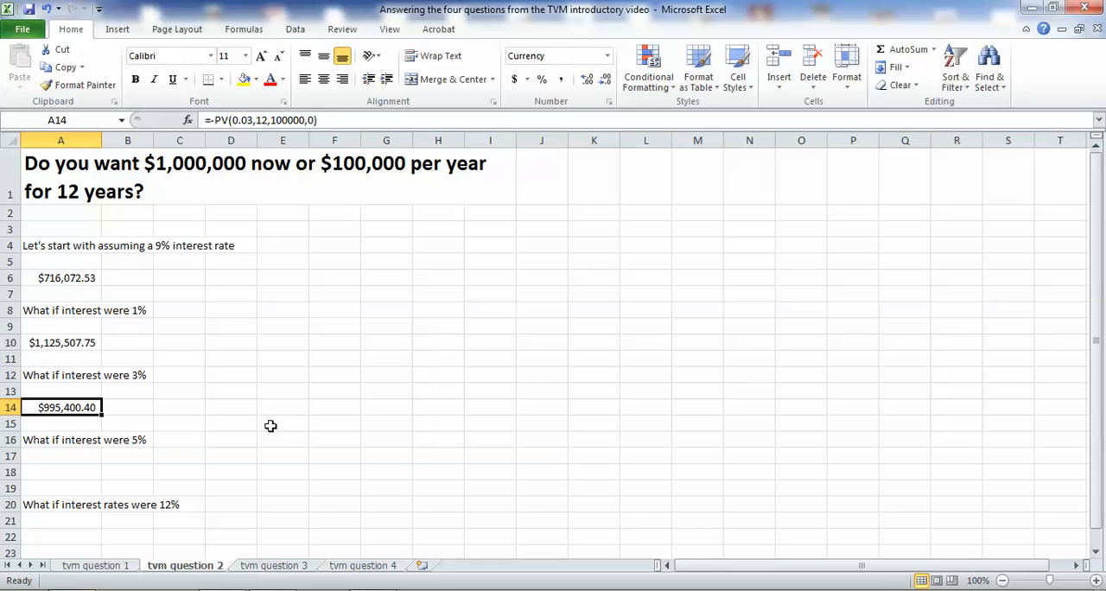
Calculate the present value at 5% interest in cell A18 with the formula =-pv(.05,12,100000,0).
click(61, 468)
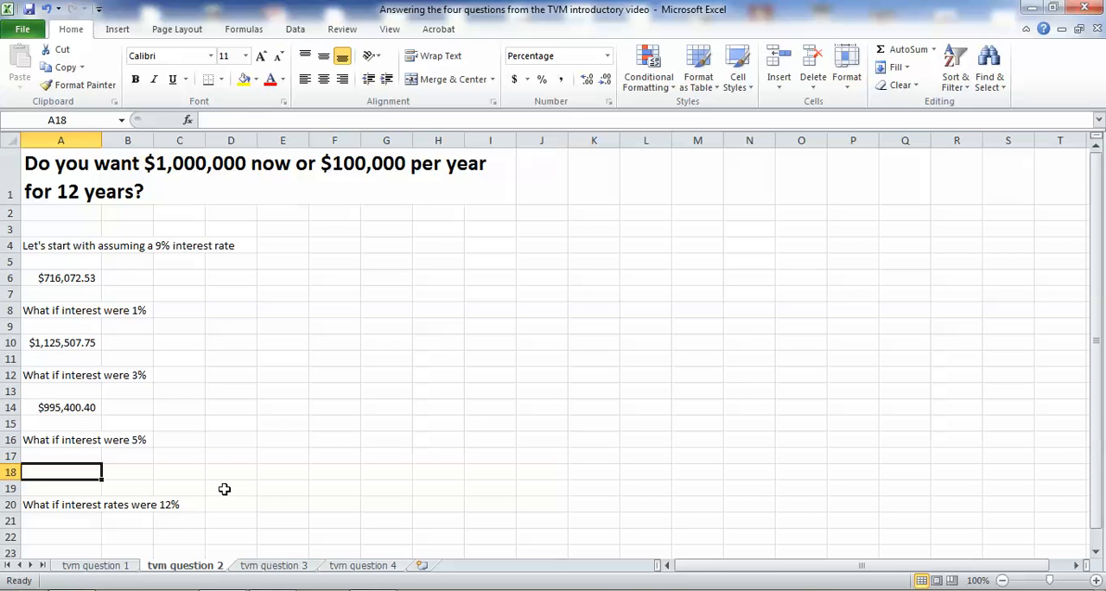
click(83, 404)
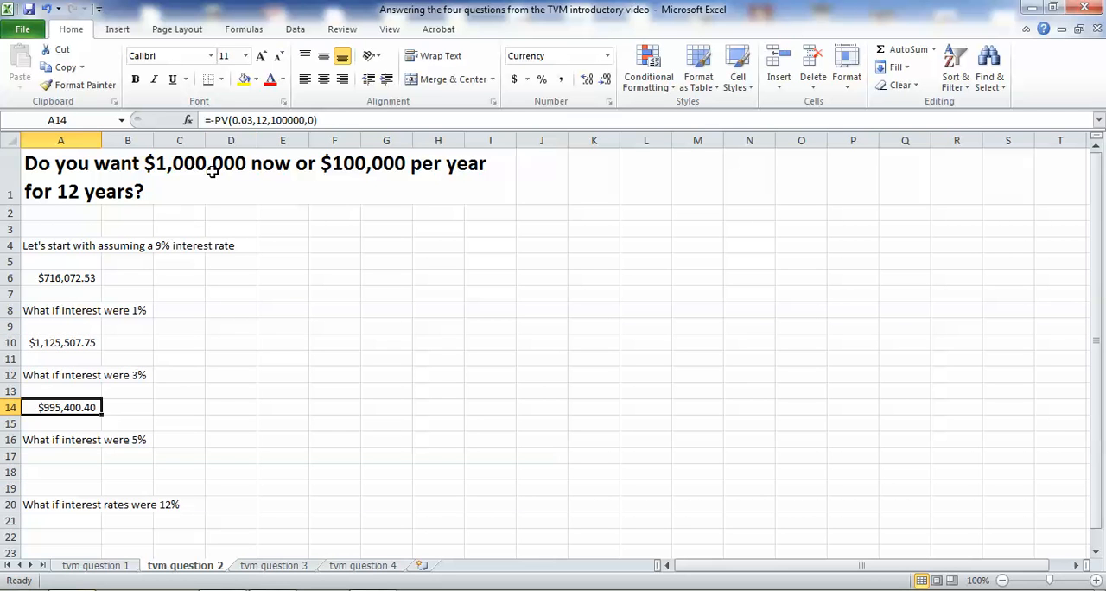
click(280, 120)
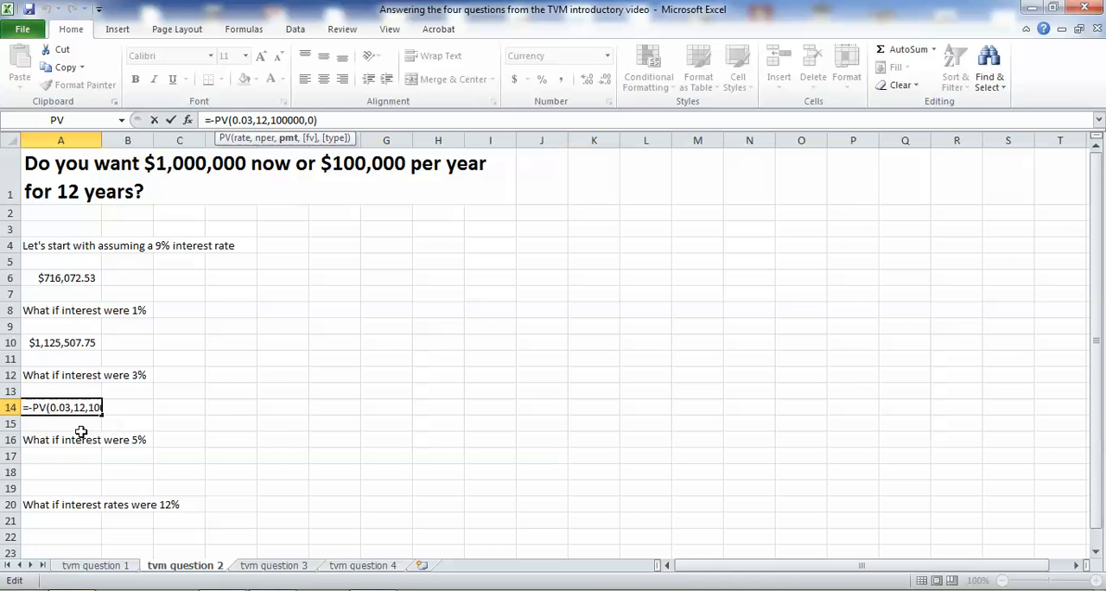
click(96, 472)
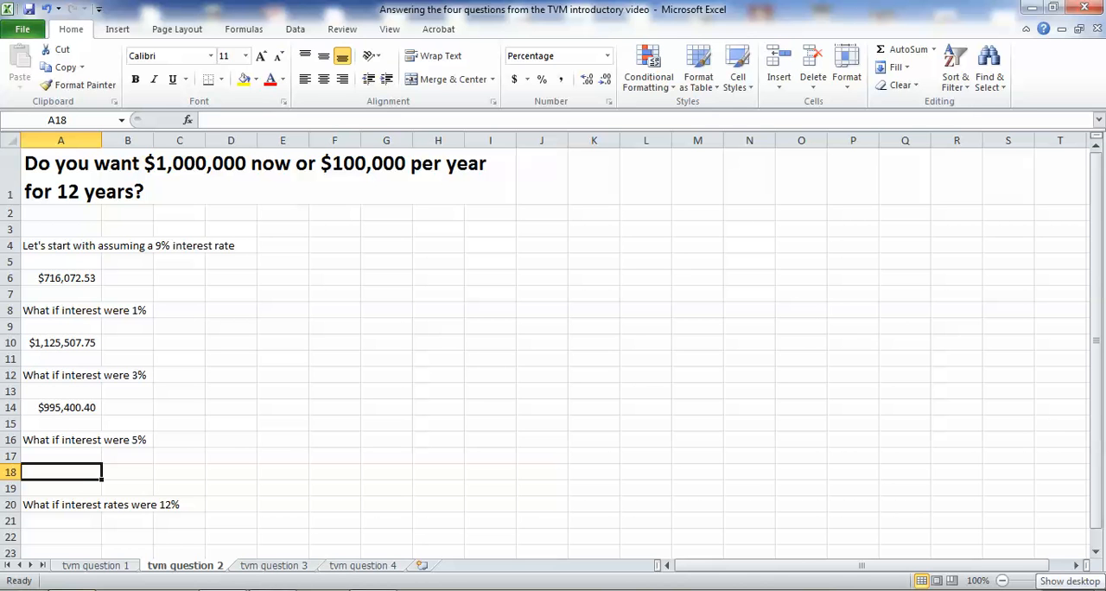
text(=pv(.05,12)
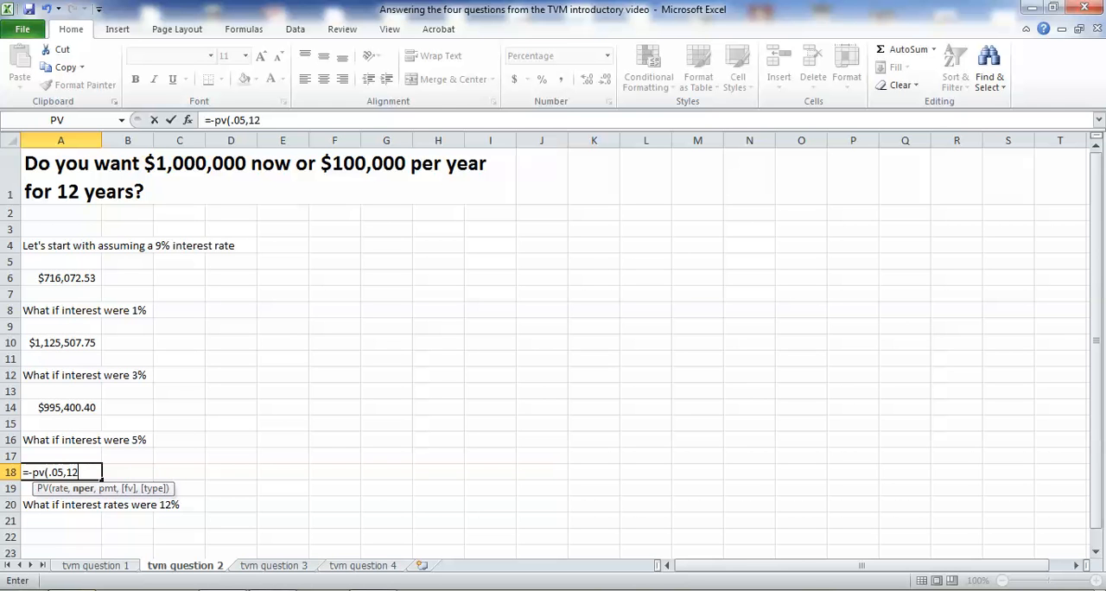
text(,100)
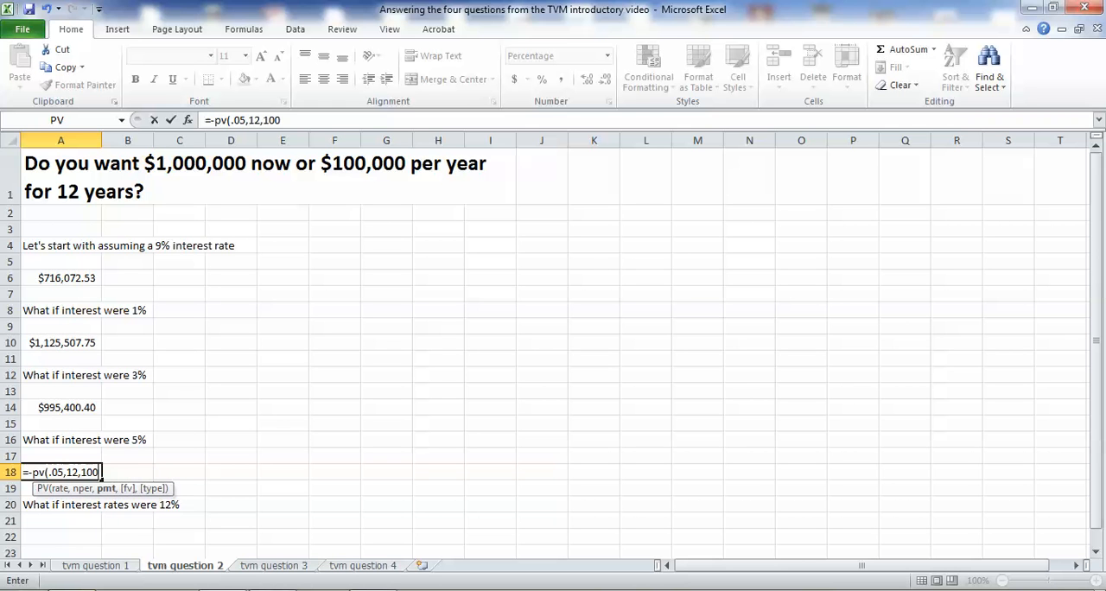
text(000,0))
key(Return)
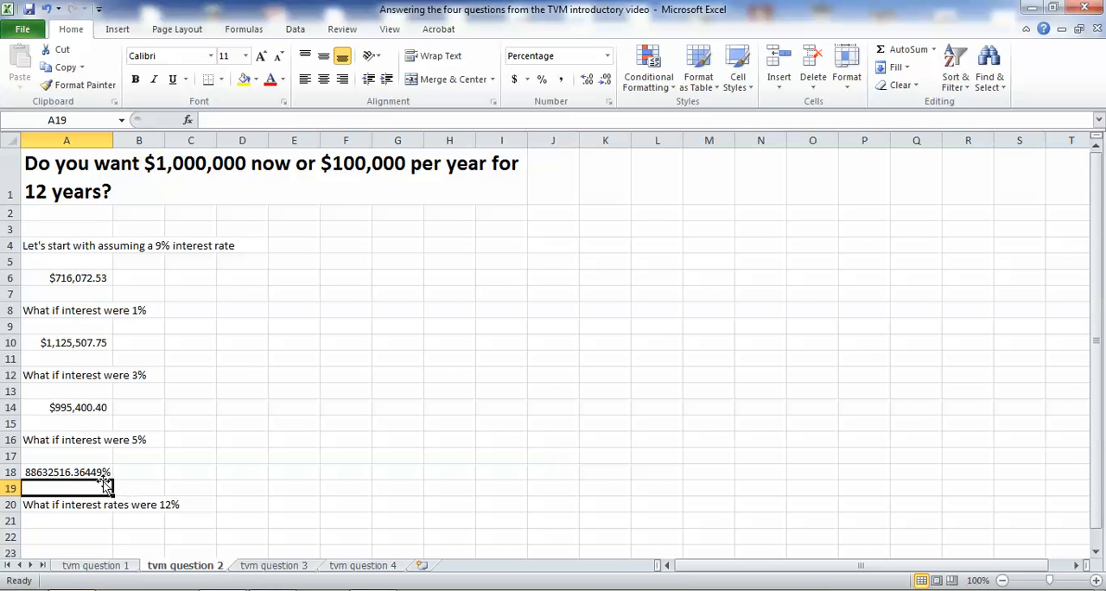
Format the present value in cell A18 as a dollar amount in Accounting format with two decimal places.
click(100, 474)
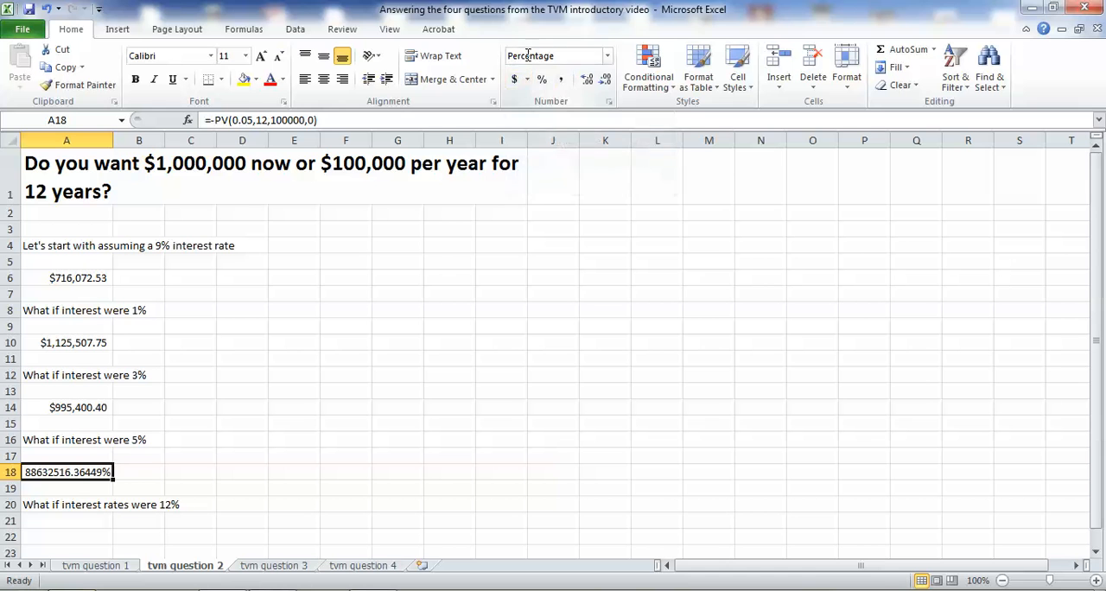
click(516, 83)
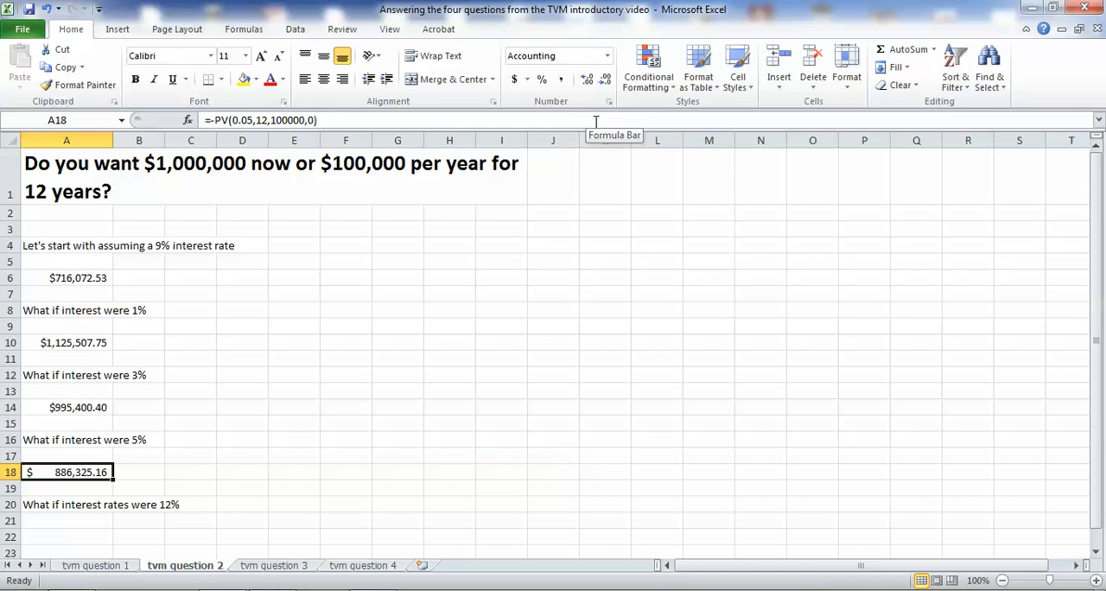
click(609, 84)
click(609, 84)
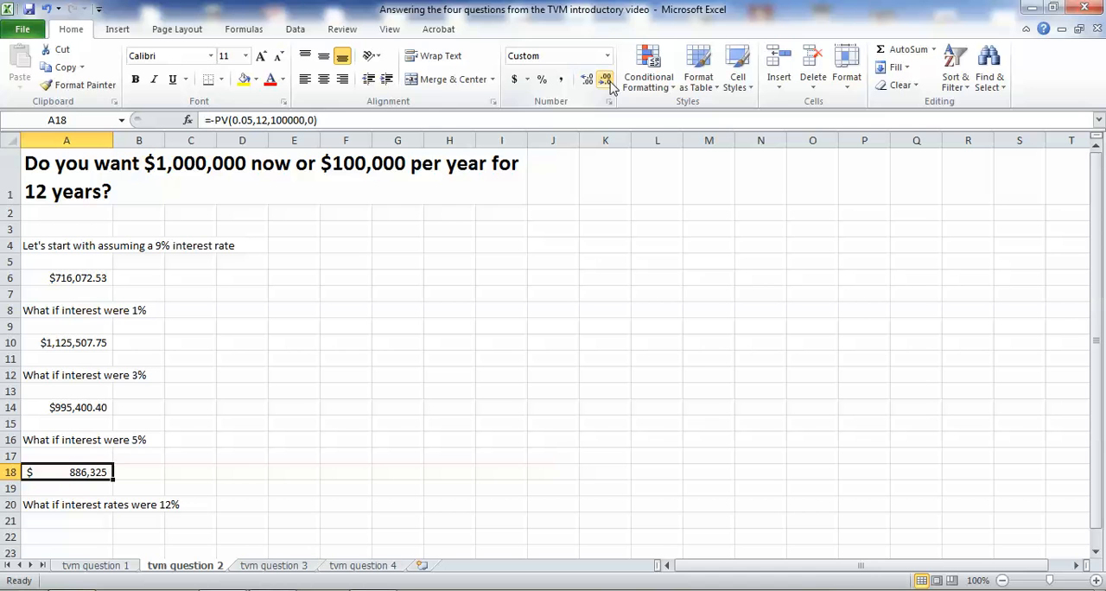
click(283, 490)
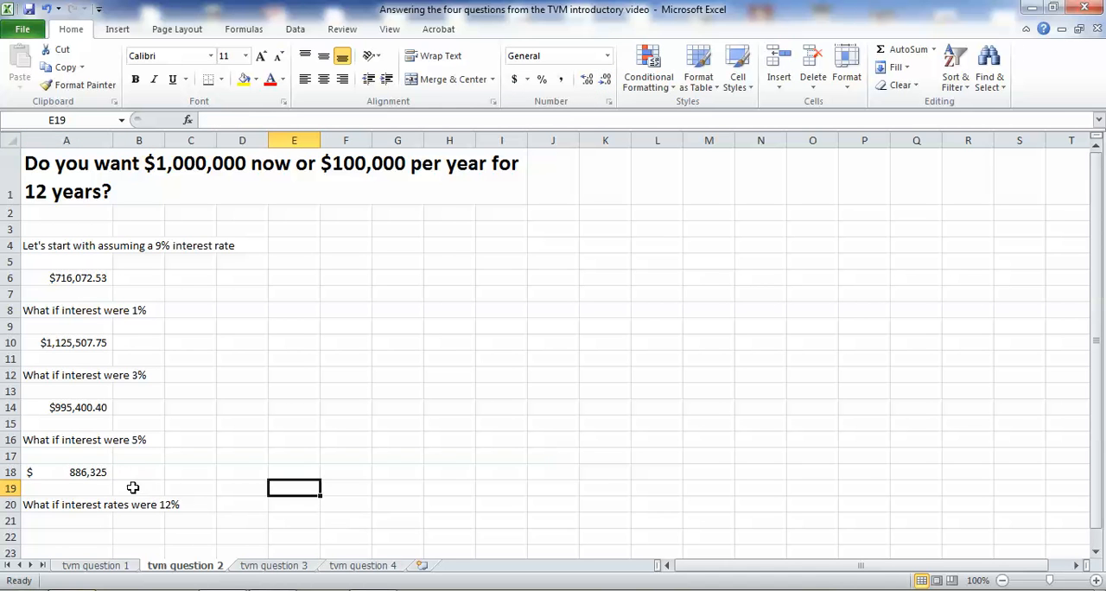
click(97, 473)
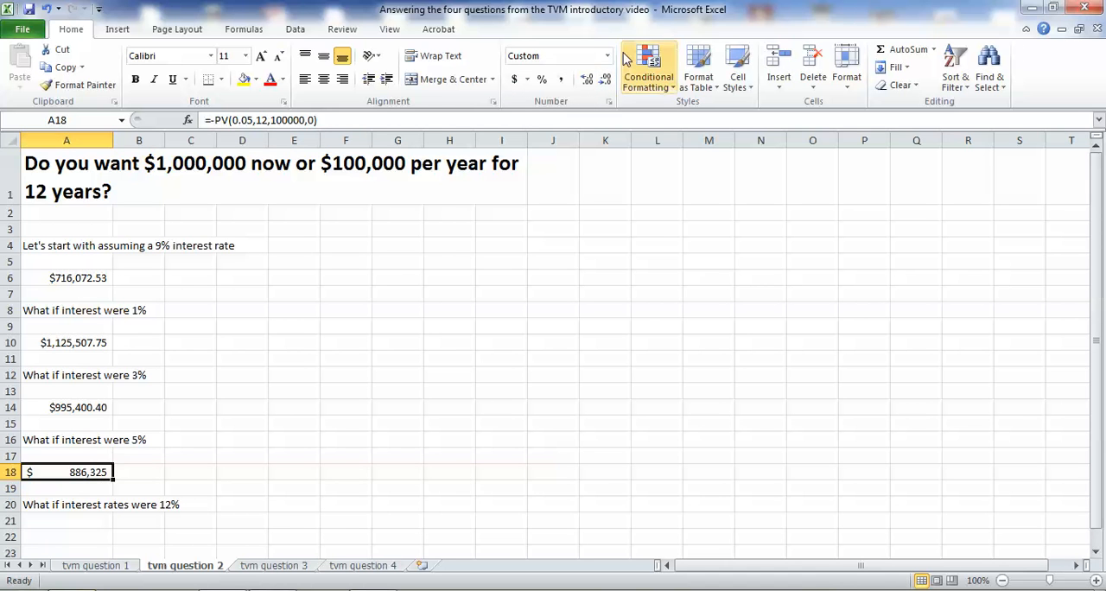
click(587, 79)
click(587, 80)
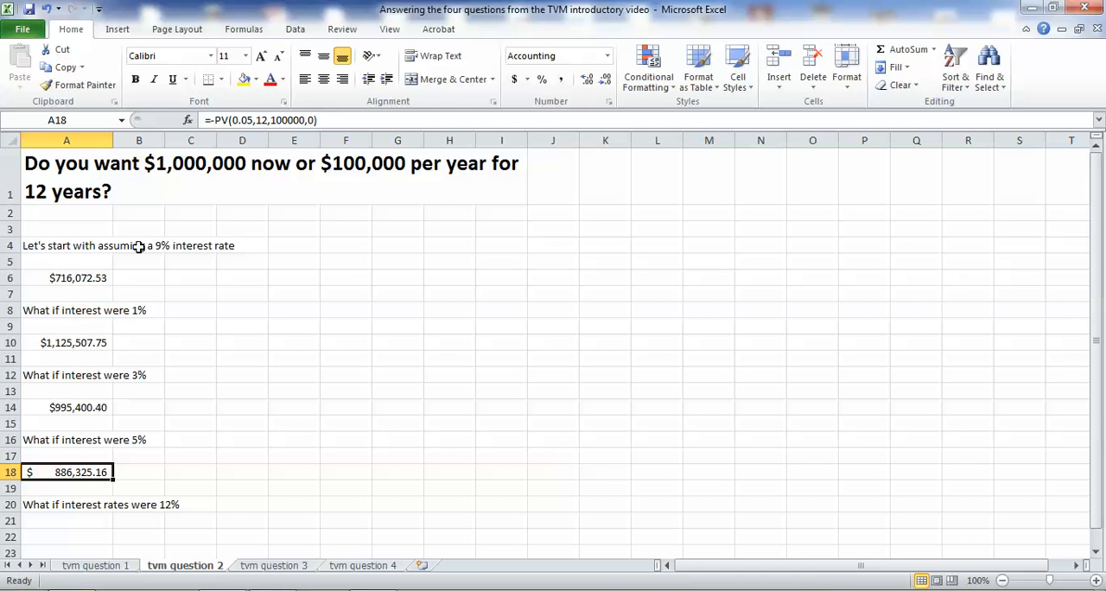
Calculate the present value at 12% interest in cell A22 with =-pv(.12,12,100000,0) and review it against the question in A1.
click(77, 533)
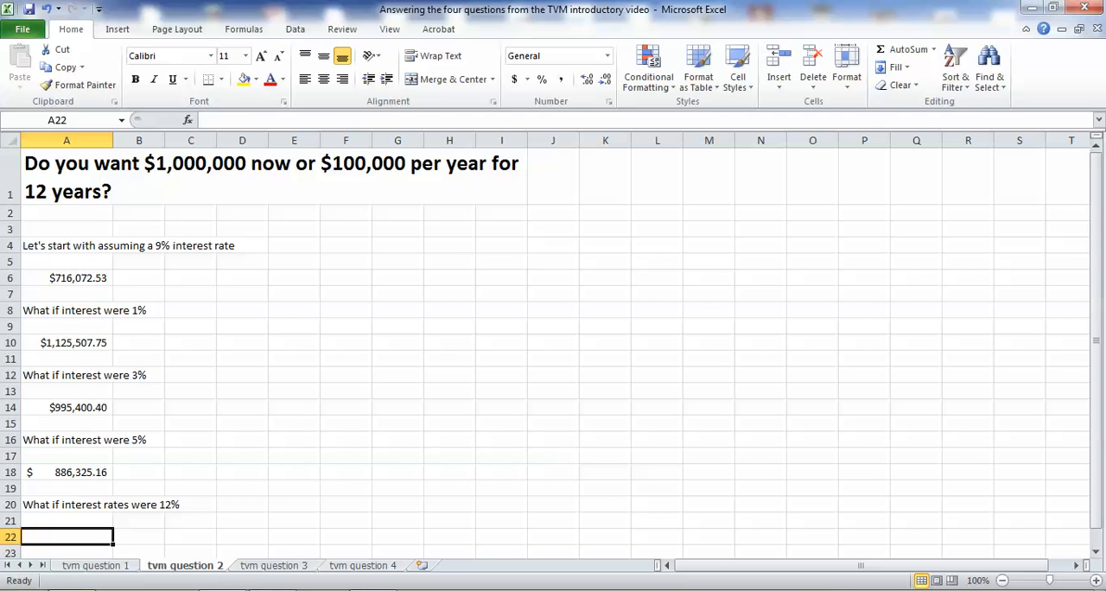
text(=pv()
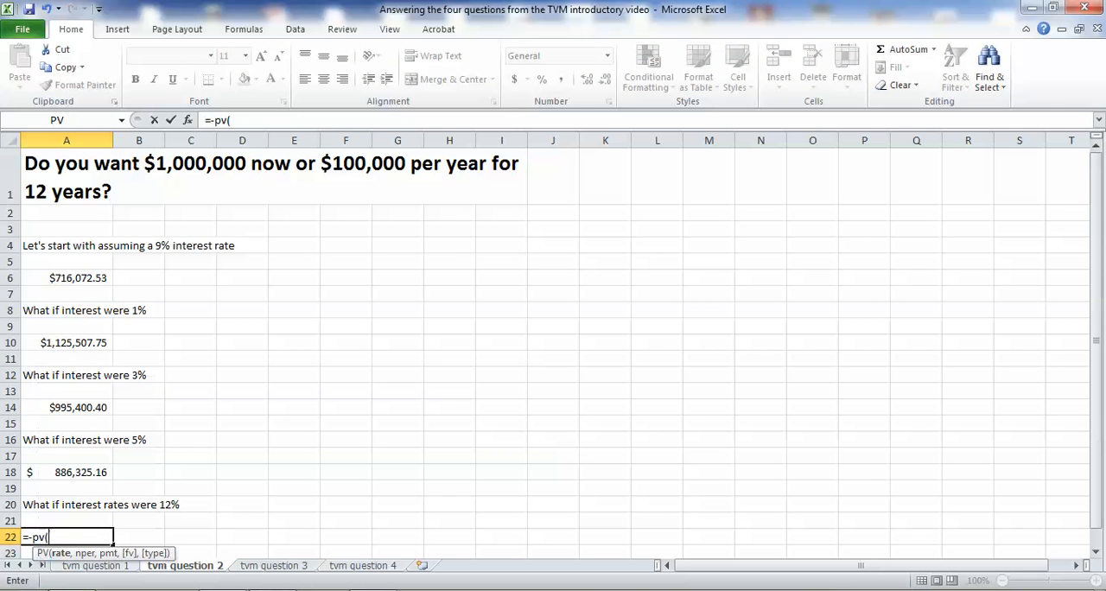
text(.12,)
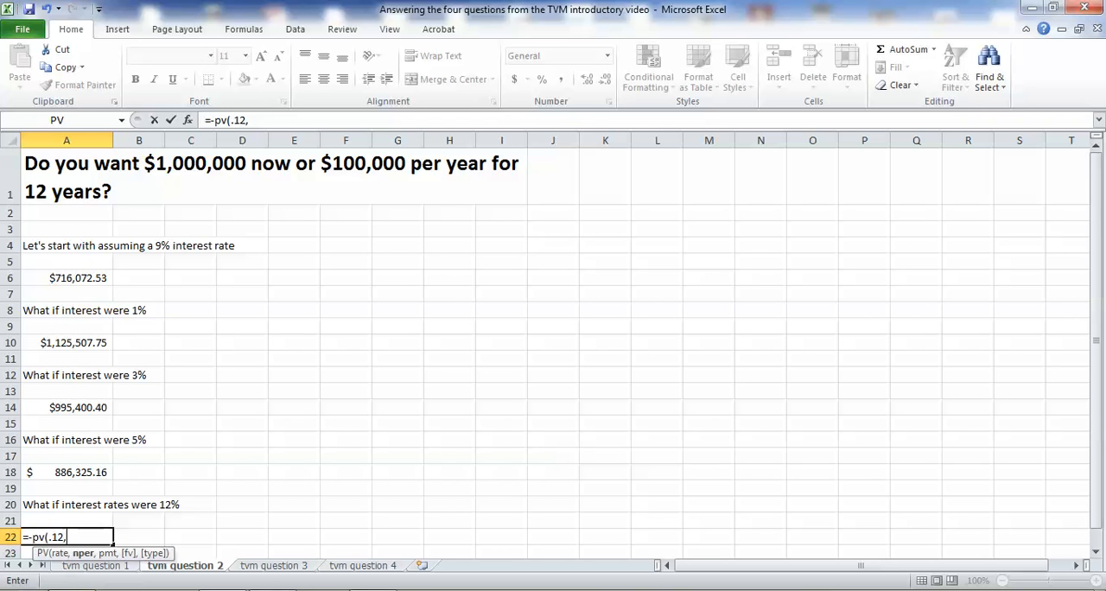
text(12,100000,0))
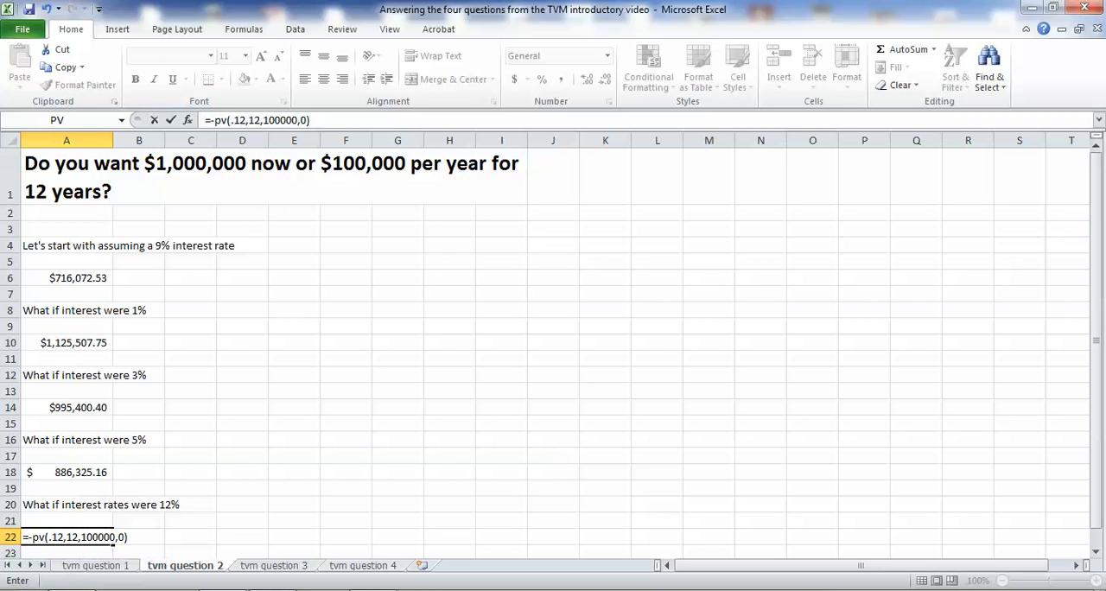
key(Return)
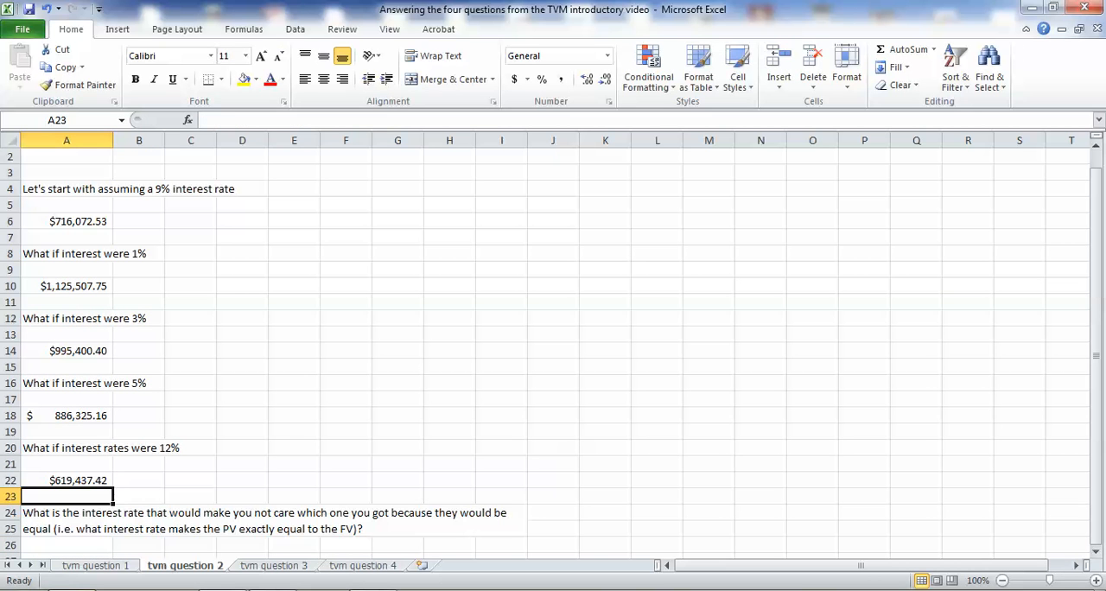
click(95, 477)
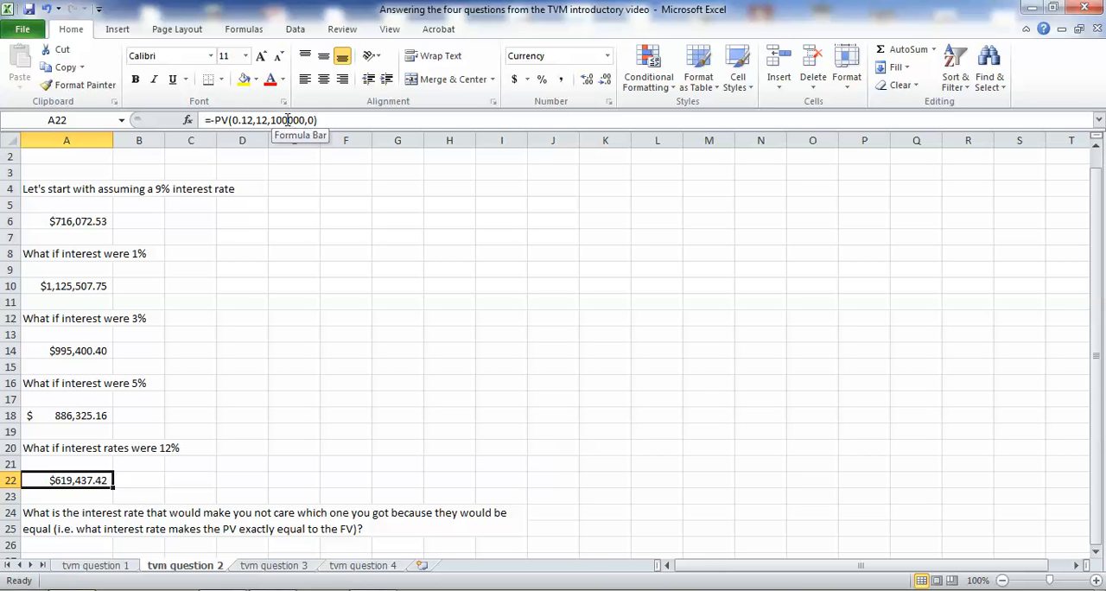
click(150, 494)
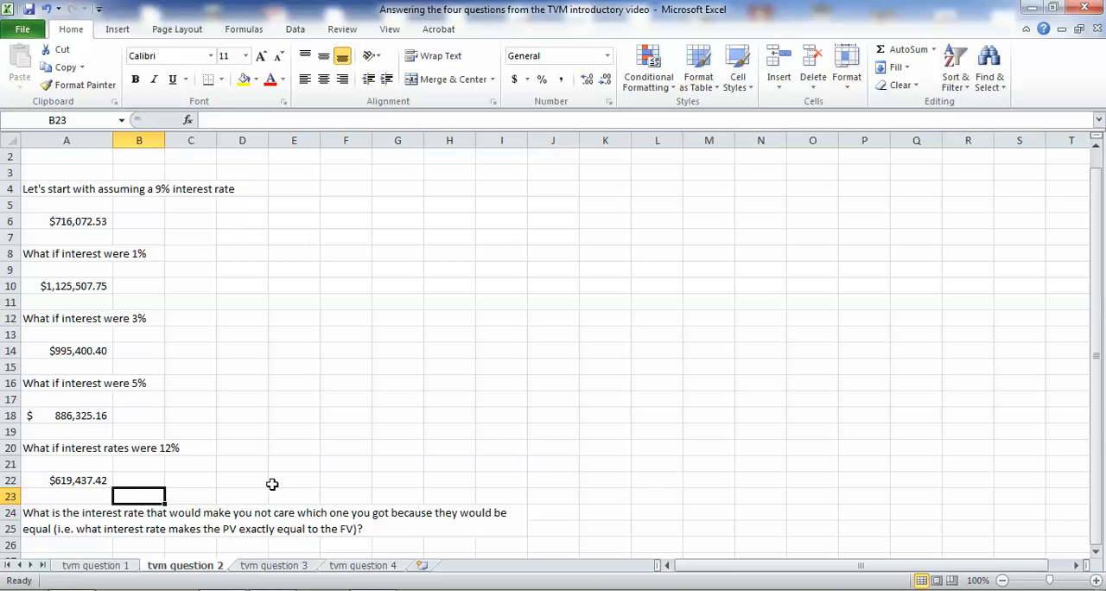
scroll(271, 484, up, 1)
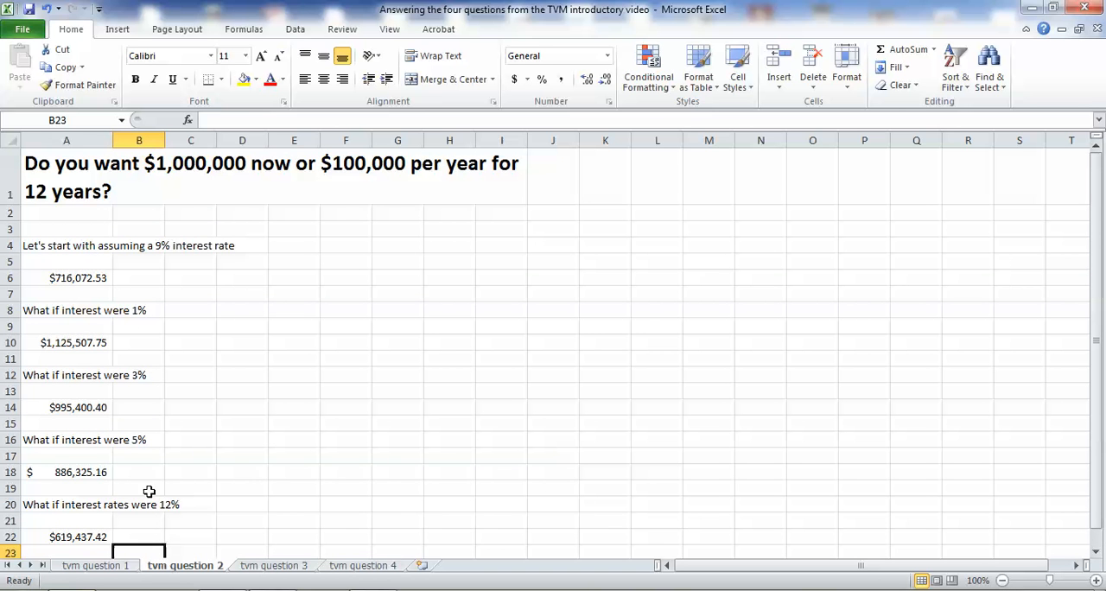
click(71, 537)
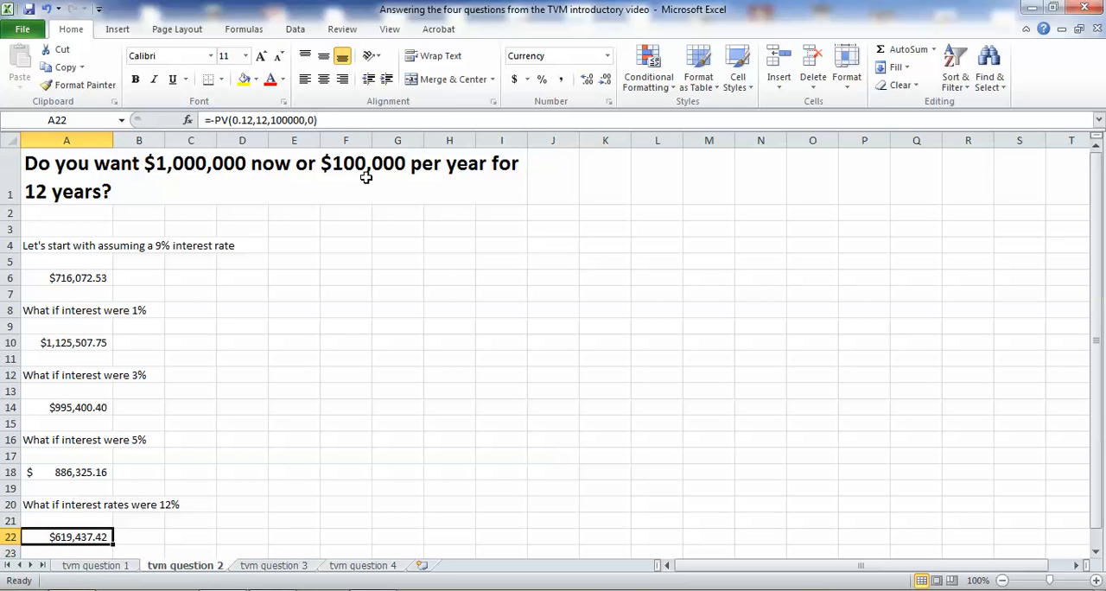
click(185, 177)
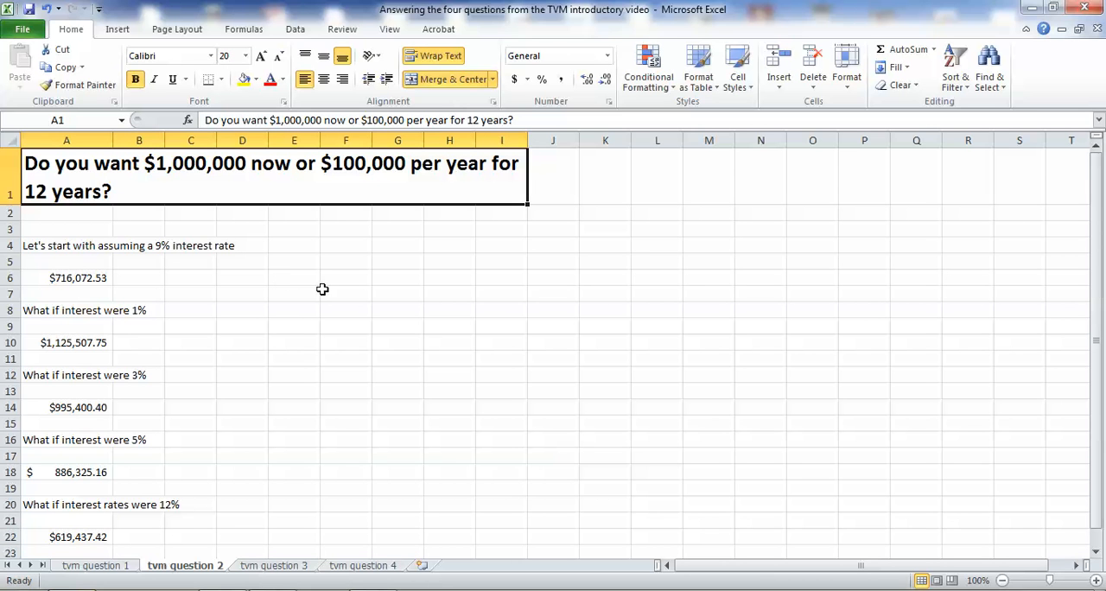
scroll(286, 342, down, 3)
click(77, 434)
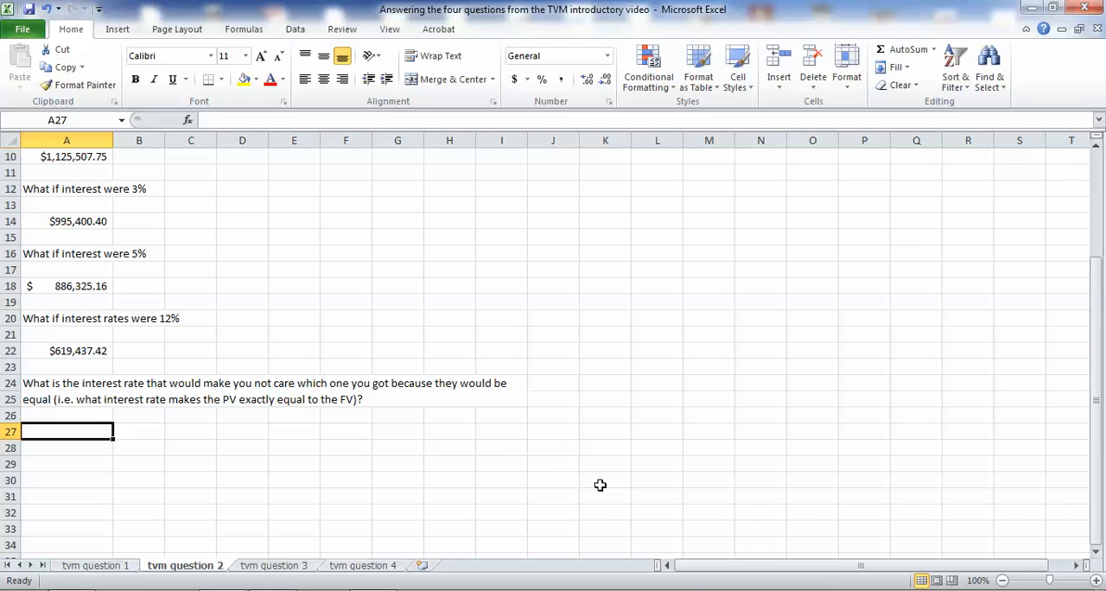
text(=rate()
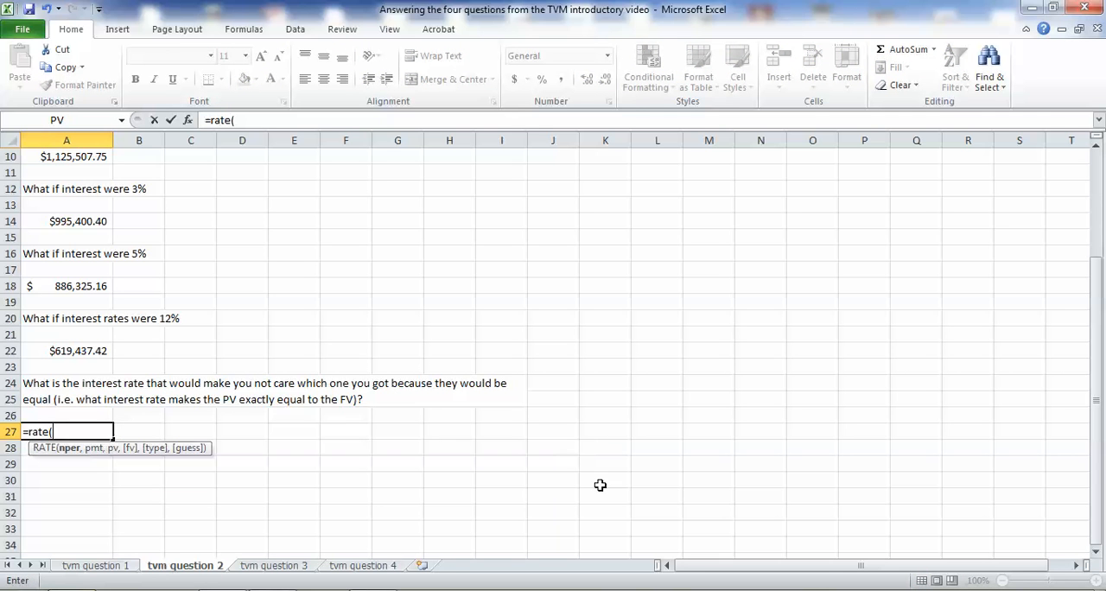
text(12,)
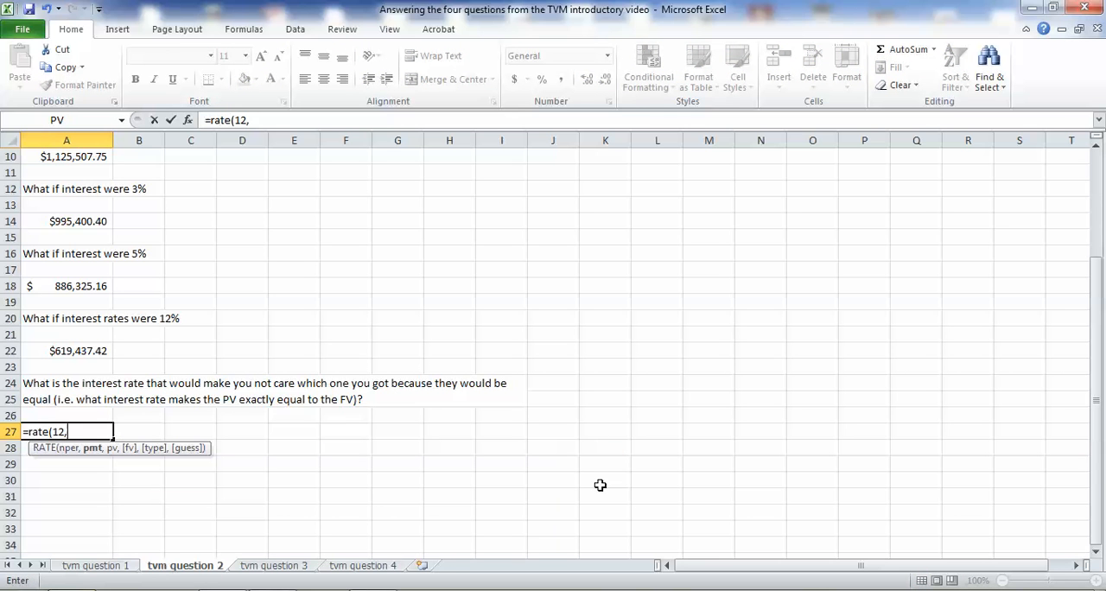
text(1000,000)
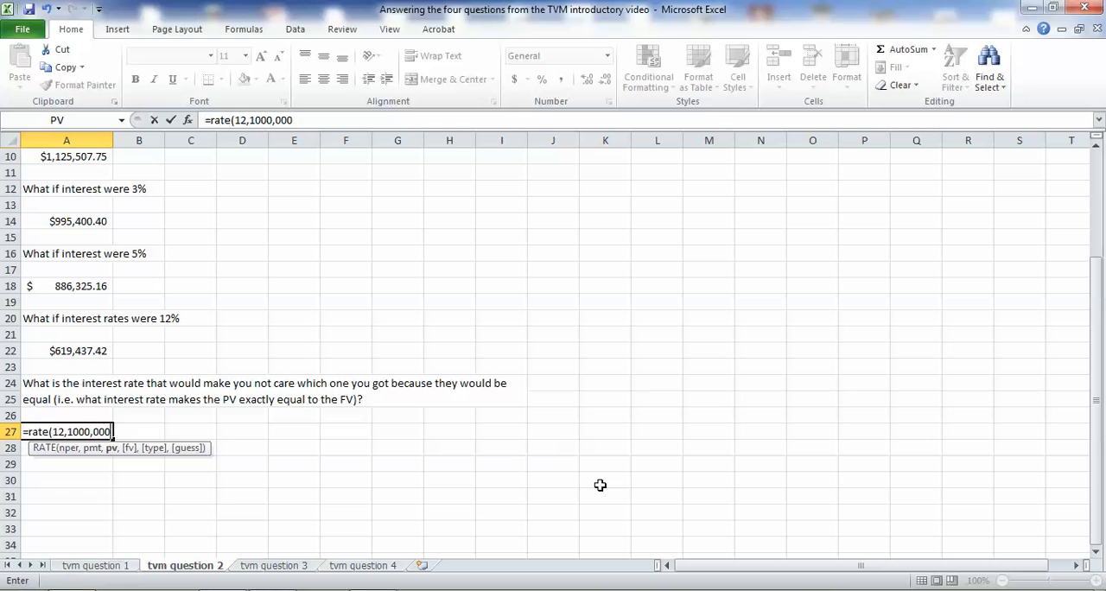
key(BackSpace)
key(BackSpace)
key(BackSpace)
key(BackSpace)
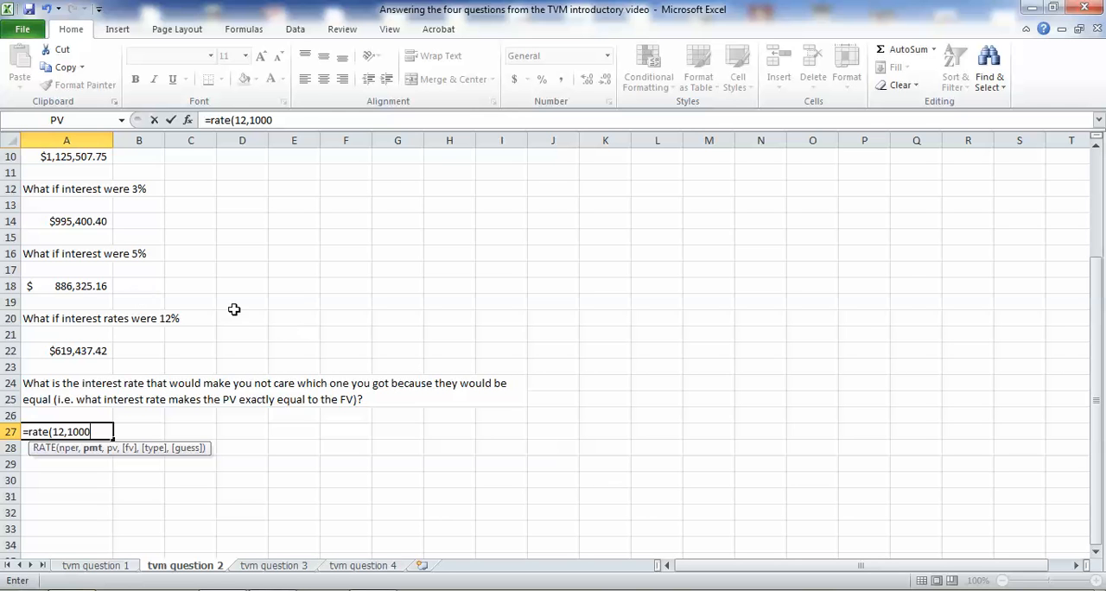
click(98, 292)
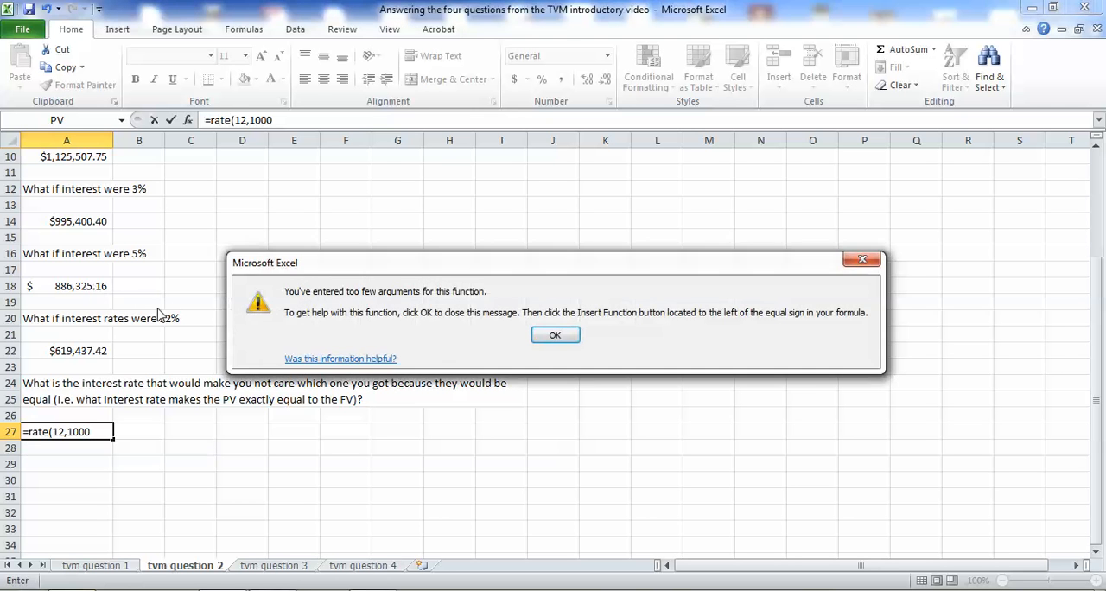
key(Escape)
key(Escape)
click(100, 291)
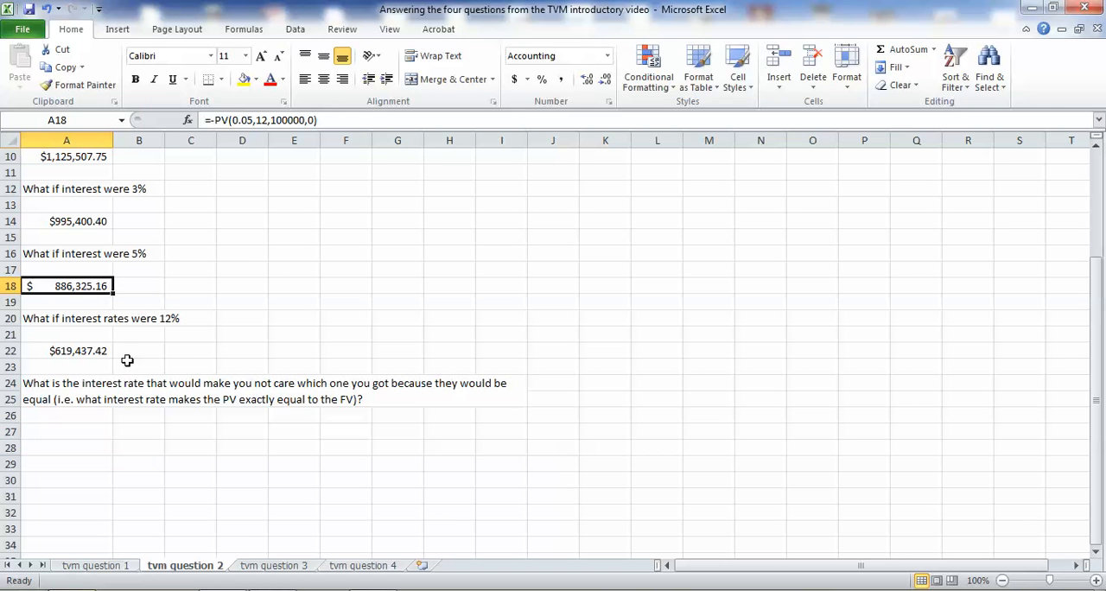
Calculate the break-even interest rate in cell A27 with the formula =rate(12,100000,-1000000,0).
click(90, 437)
text(=ra)
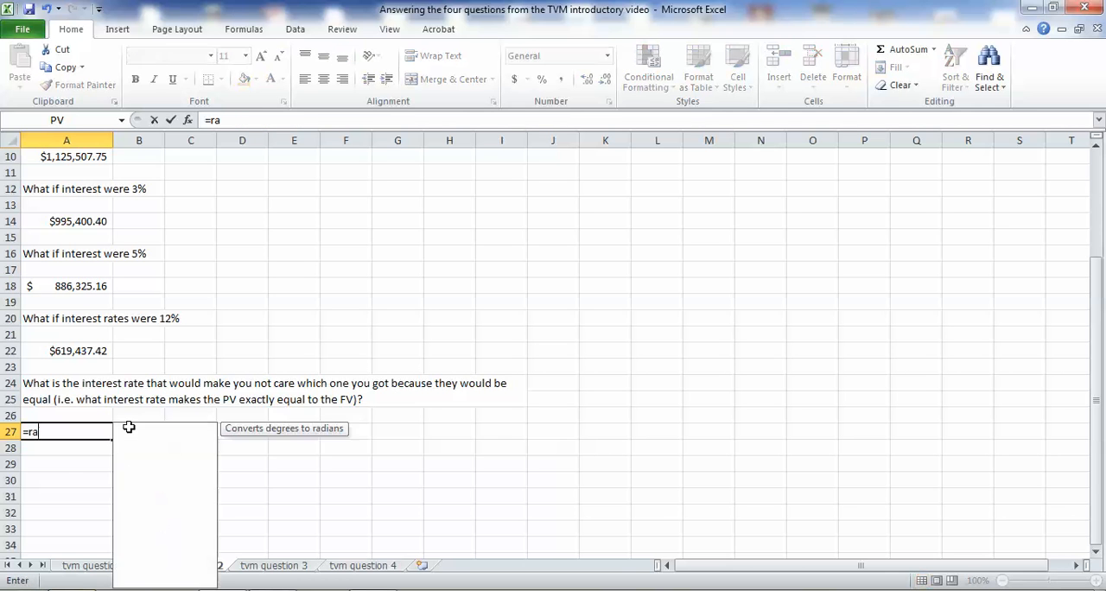
text(te(12)
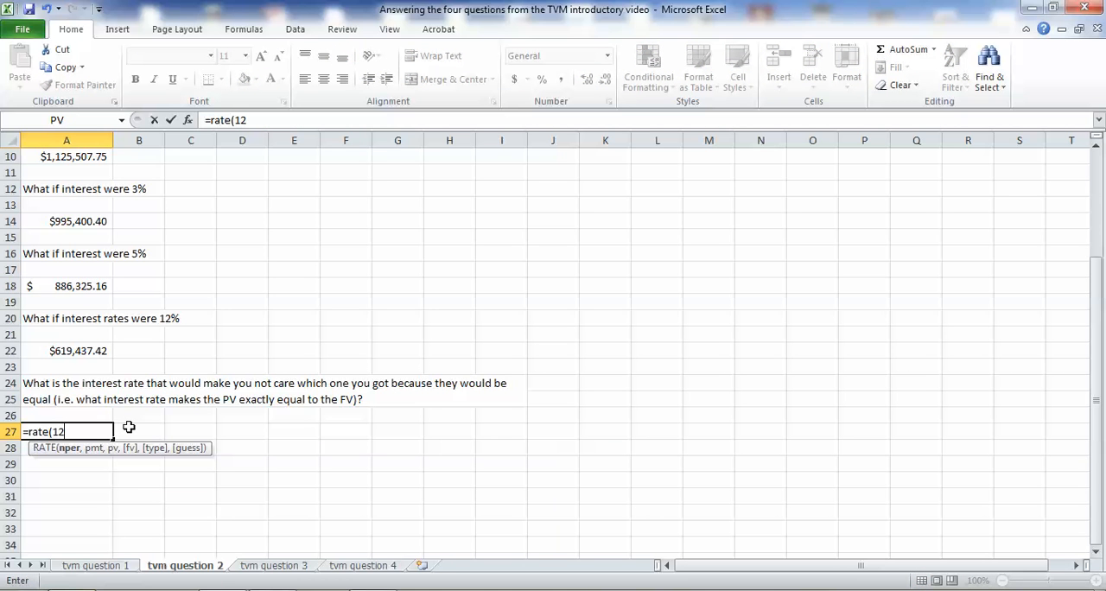
text(,1)
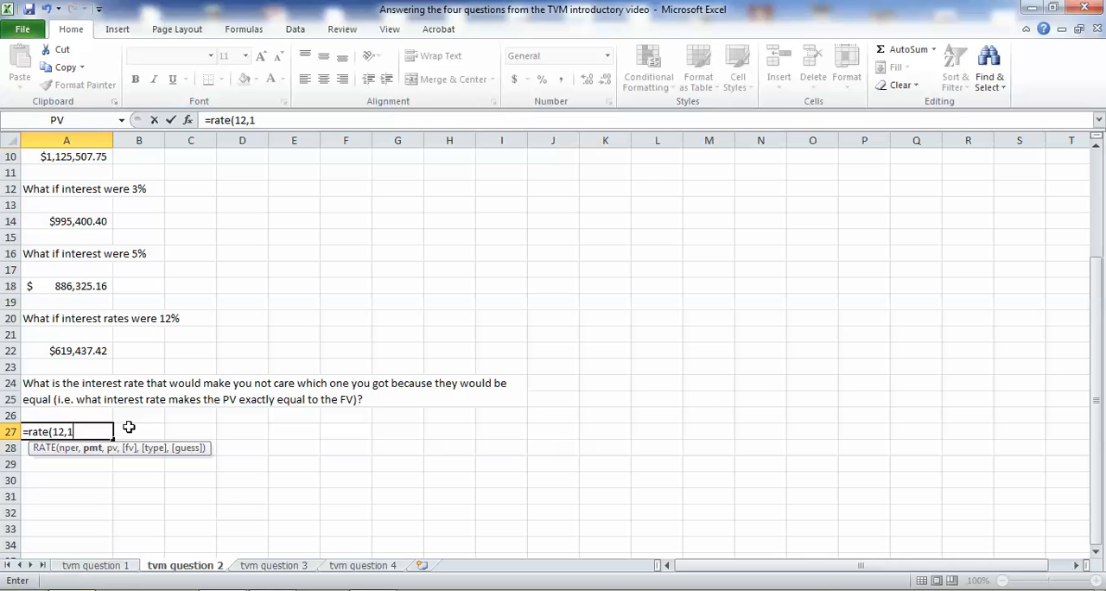
text(00000,)
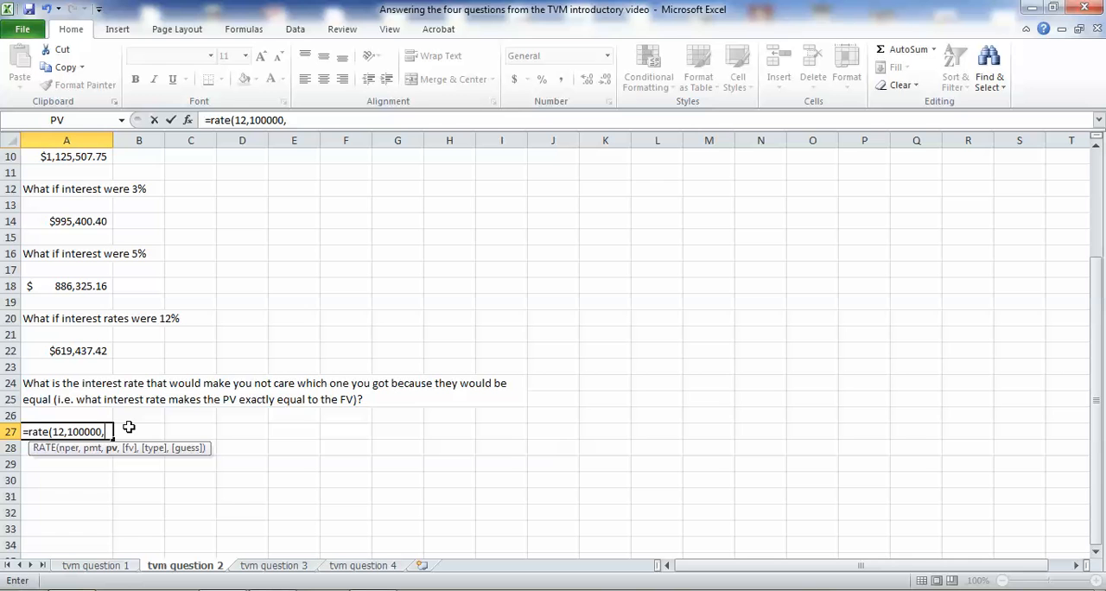
text(-100000)
text(0)
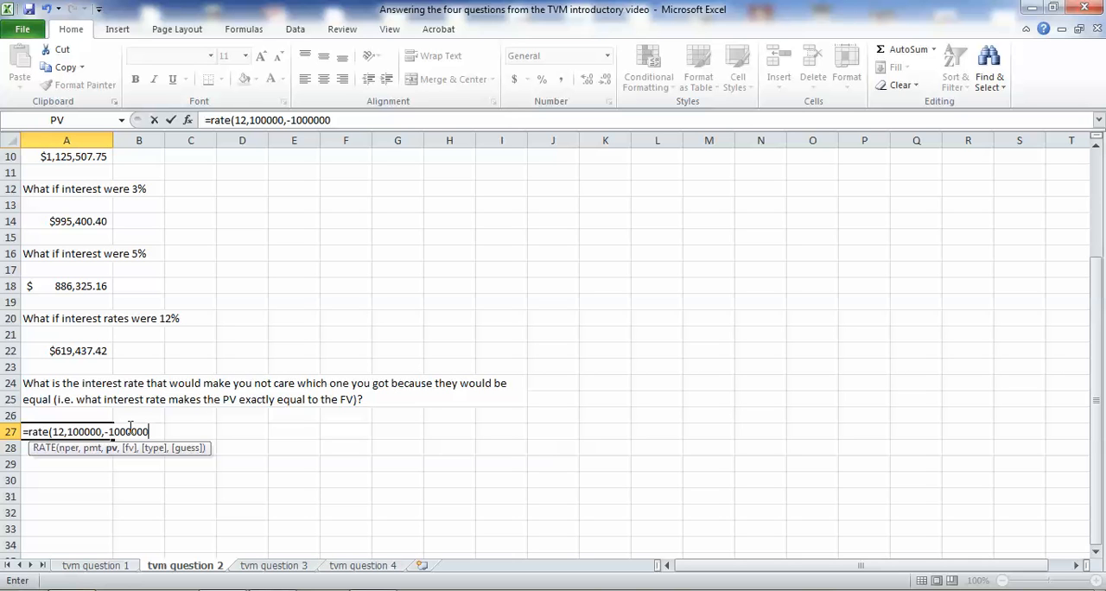
text(,0)
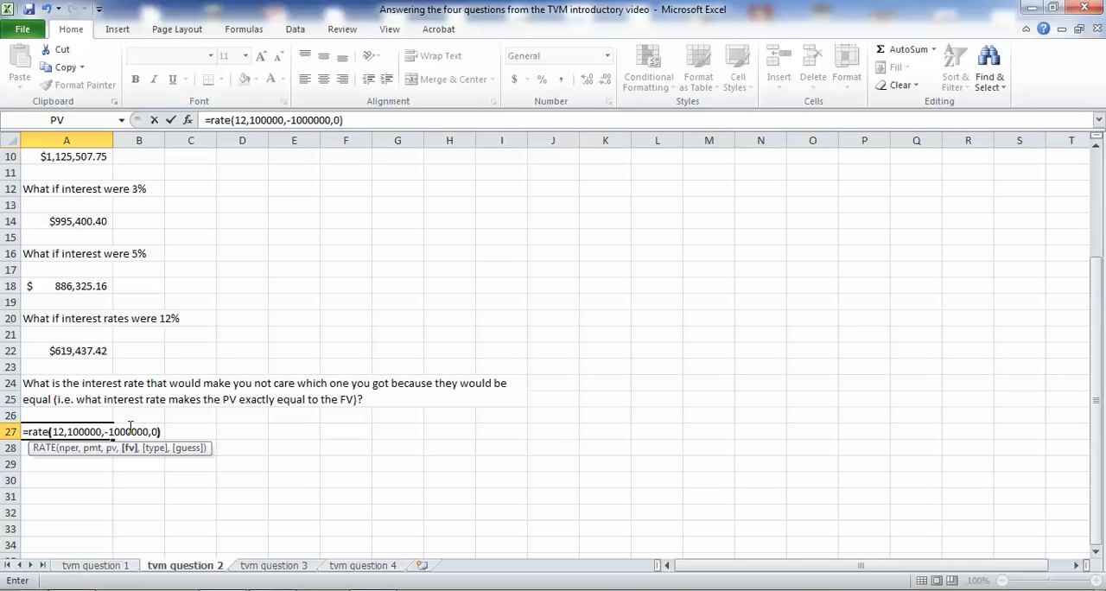
key(Return)
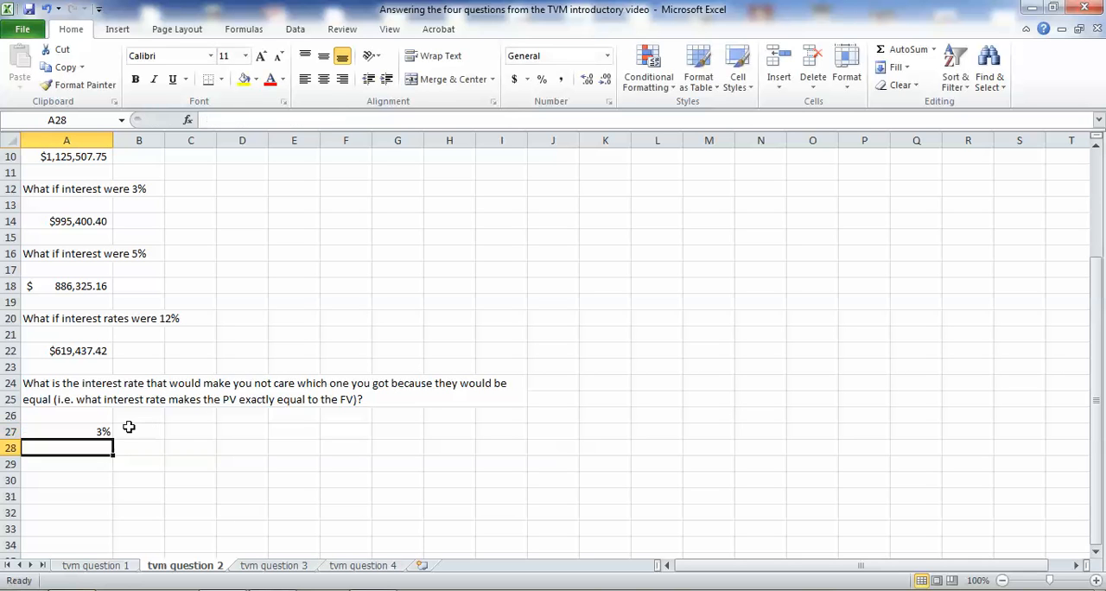
Show the break-even rate in cell A27 with five decimal places and review it against the present values above.
double_click(108, 441)
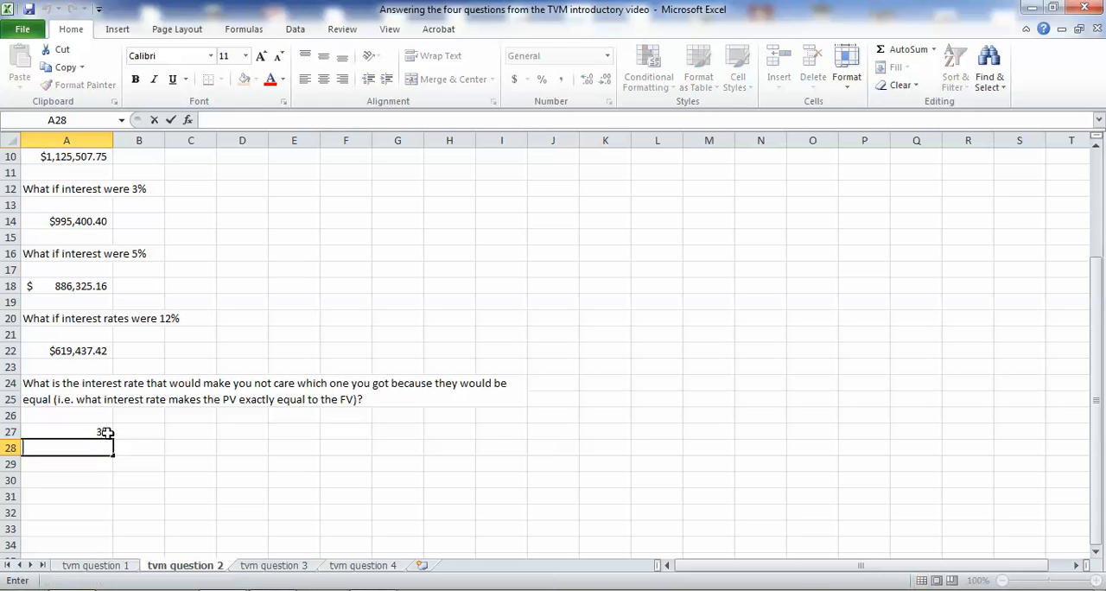
click(105, 432)
click(585, 79)
click(585, 80)
click(586, 79)
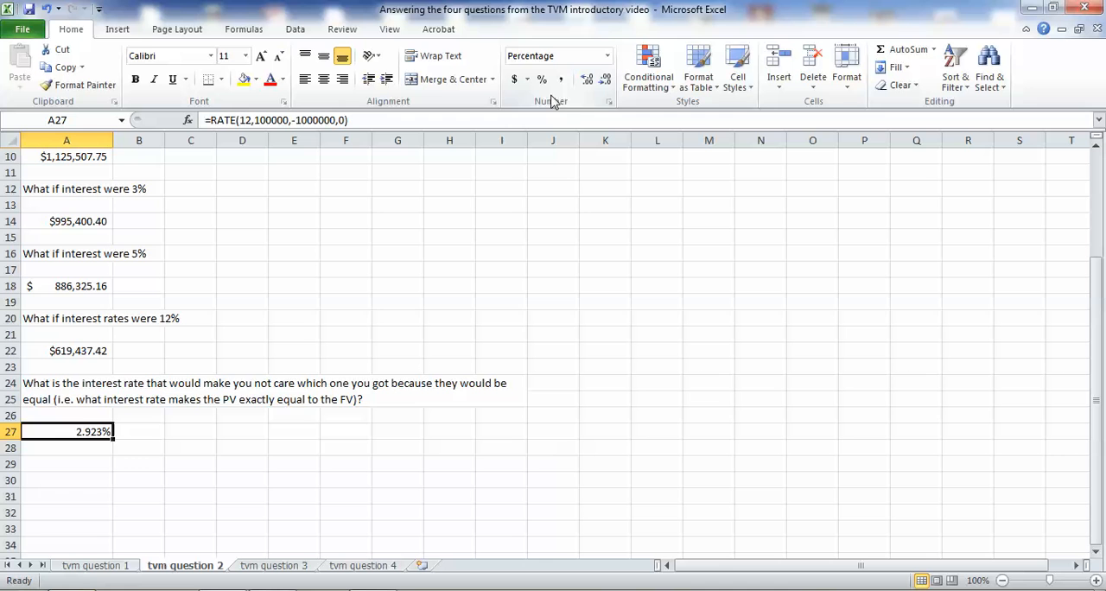
click(586, 79)
click(586, 80)
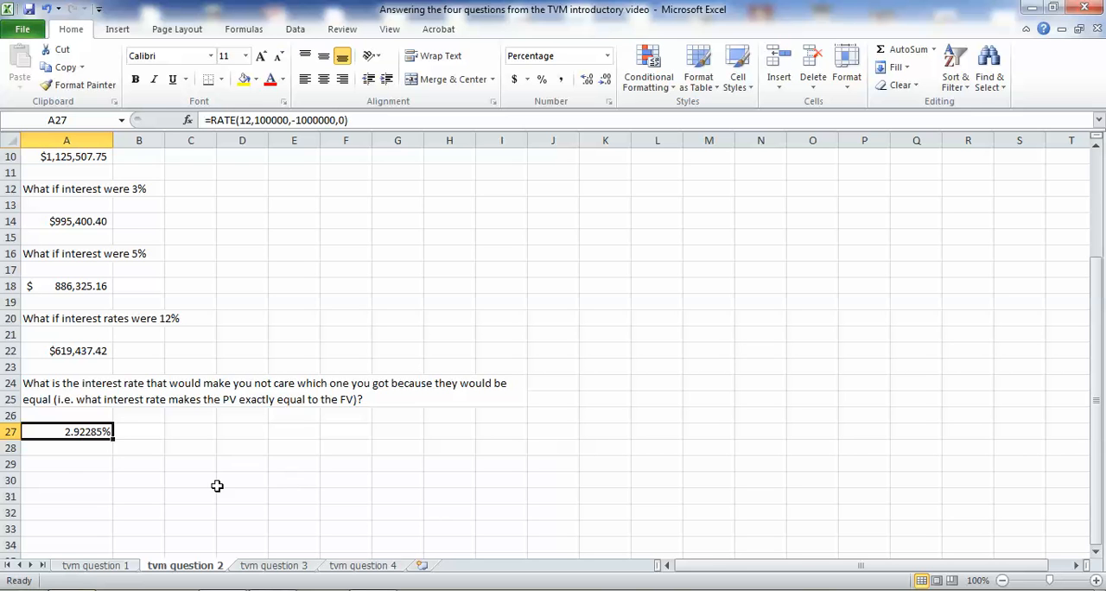
scroll(152, 440, up, 3)
scroll(152, 440, down, 2)
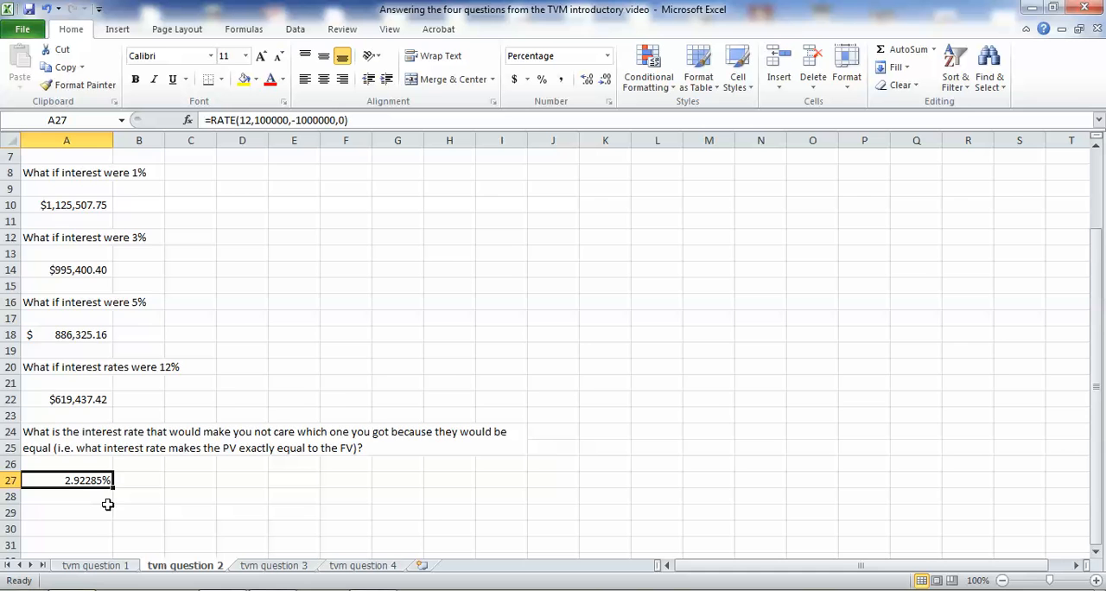
scroll(108, 503, up, 2)
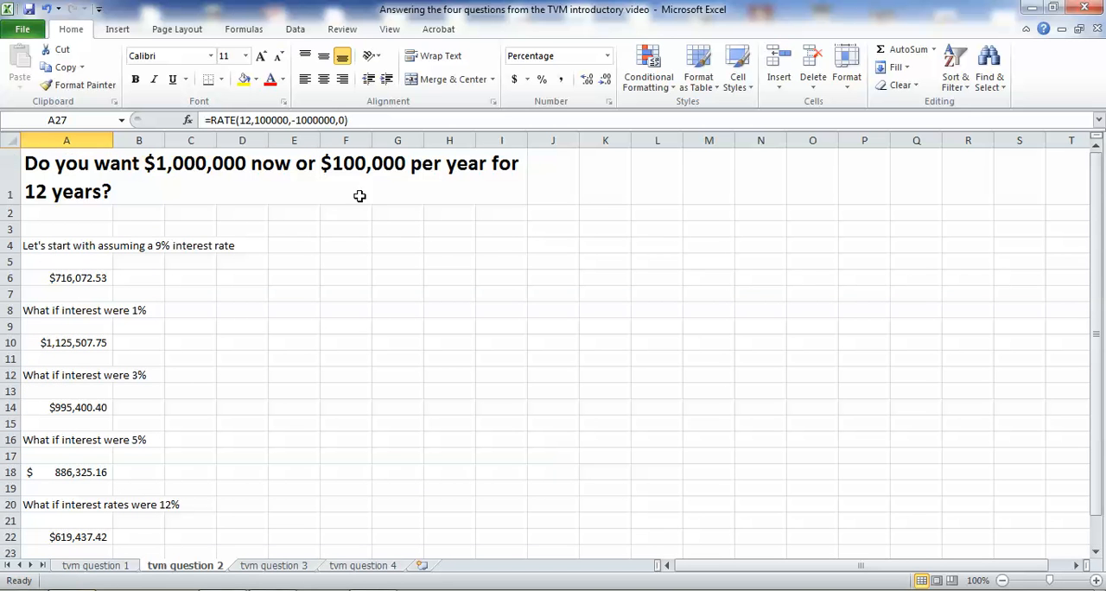
On the tvm question 3 sheet, calculate the future value at 9% interest in cell A6 with =fv(.09,19,0,-10000).
click(288, 567)
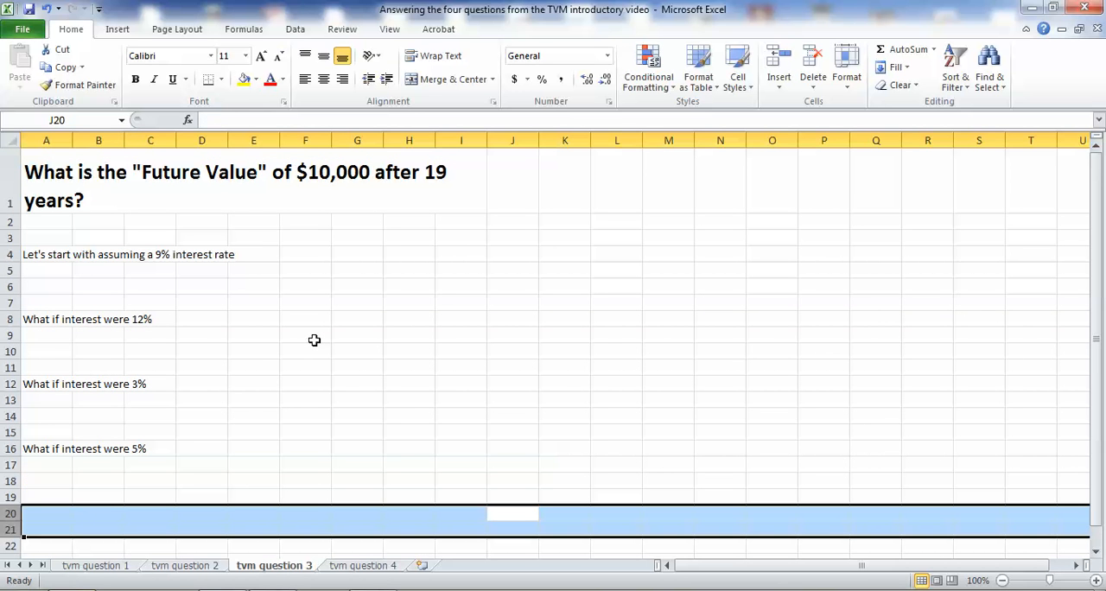
click(67, 285)
text(=fv)
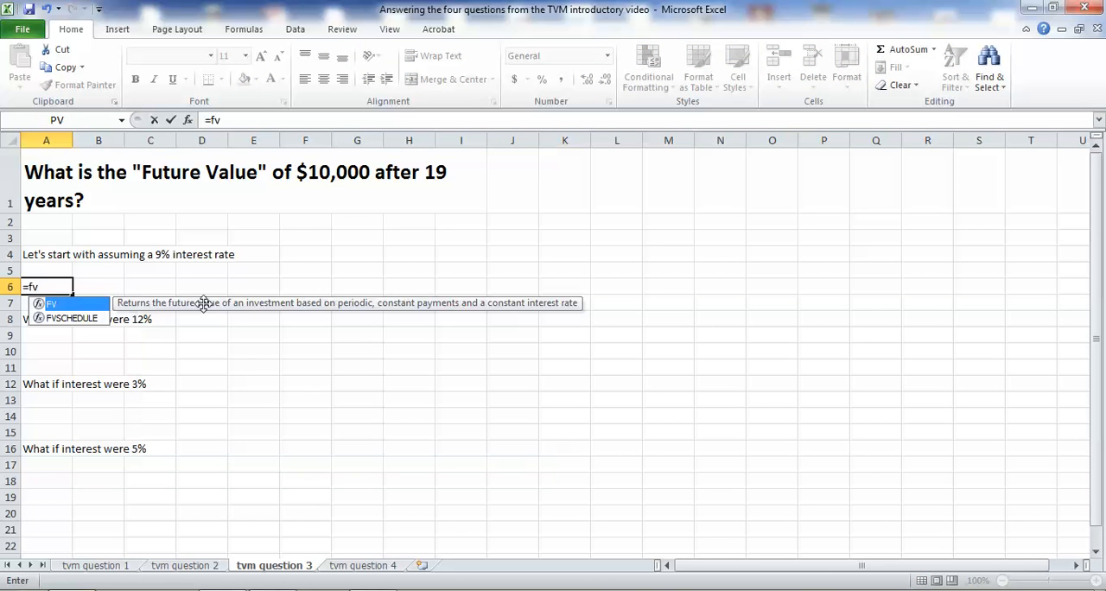
text(()
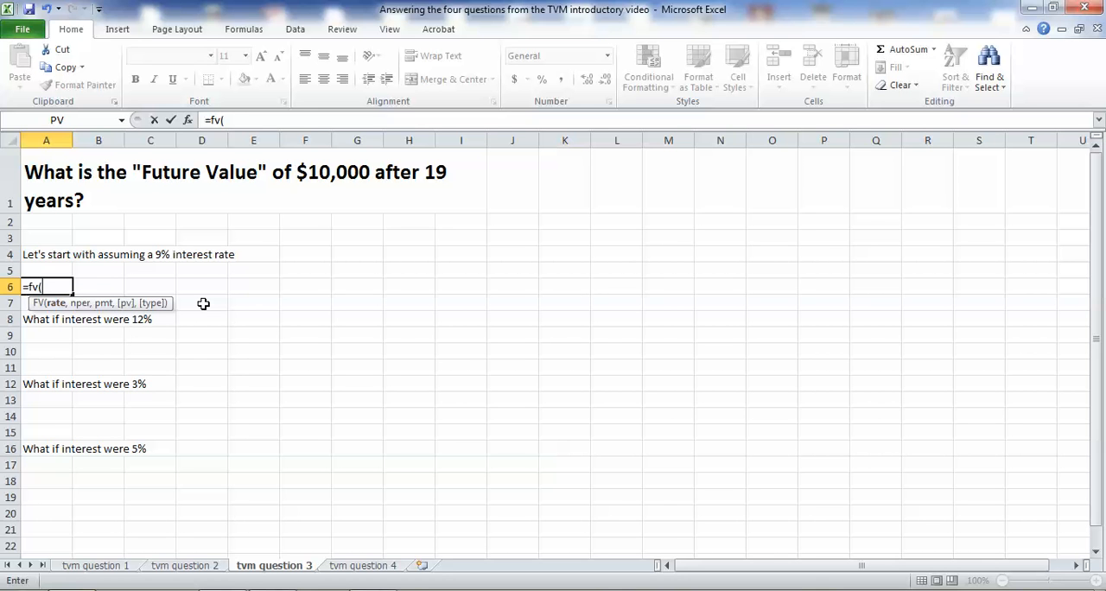
text(.09,19)
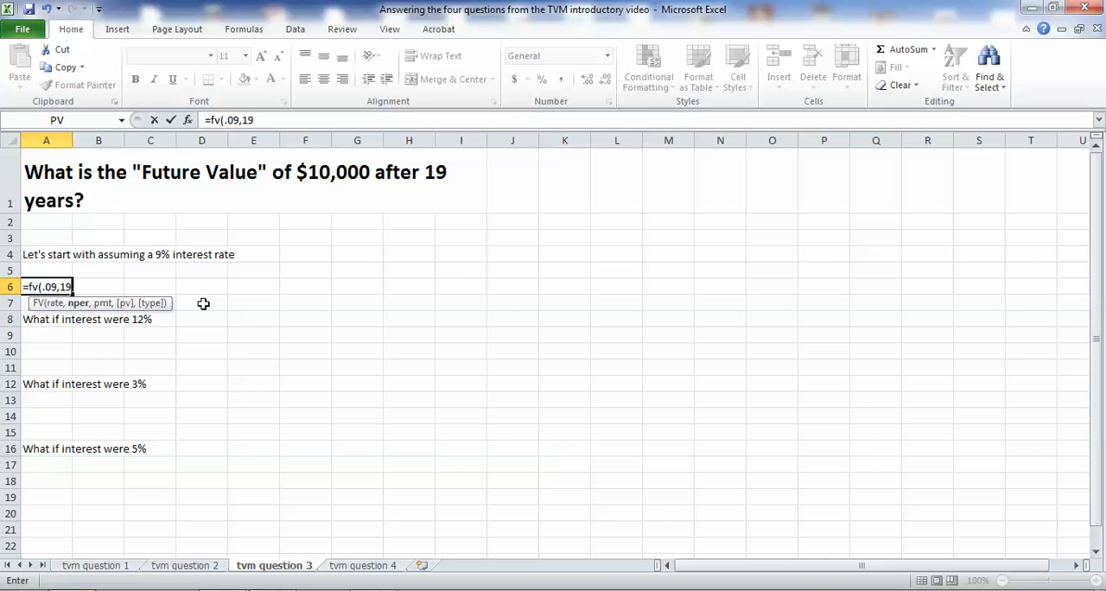
text(,)
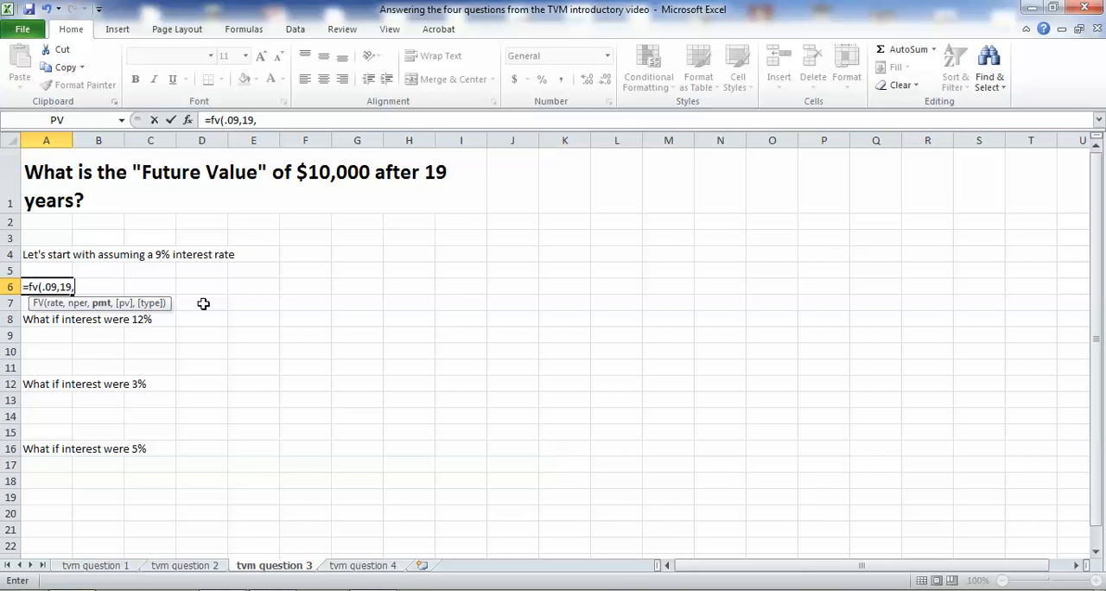
text(-)
key(BackSpace)
text(0,-10000))
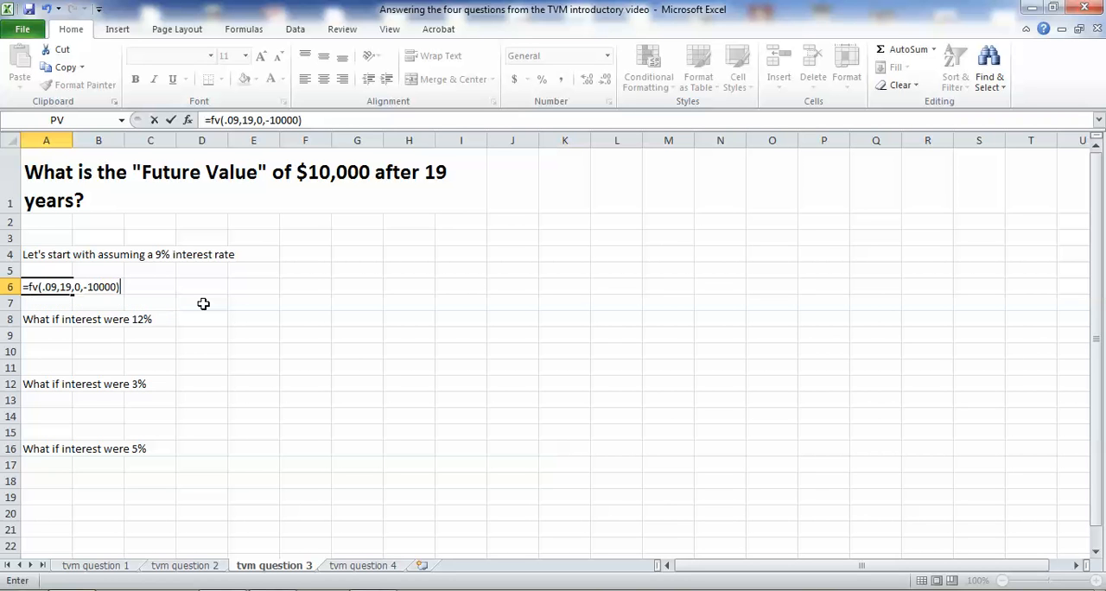
key(Return)
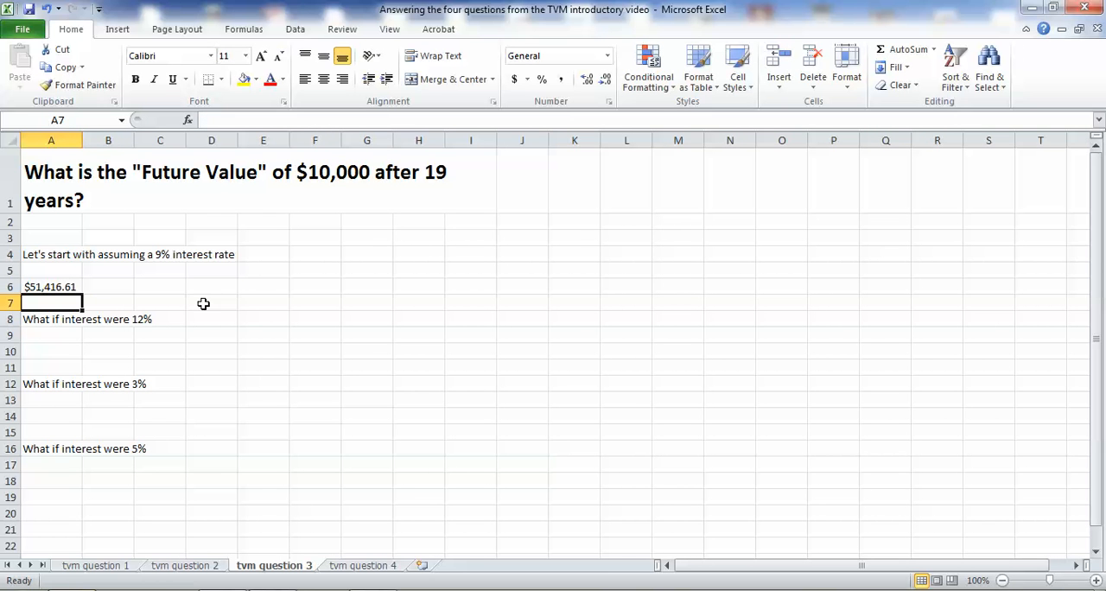
Calculate the future value at 12% interest in cell A10 with the formula =fv(.12,19,0,-10000).
click(71, 351)
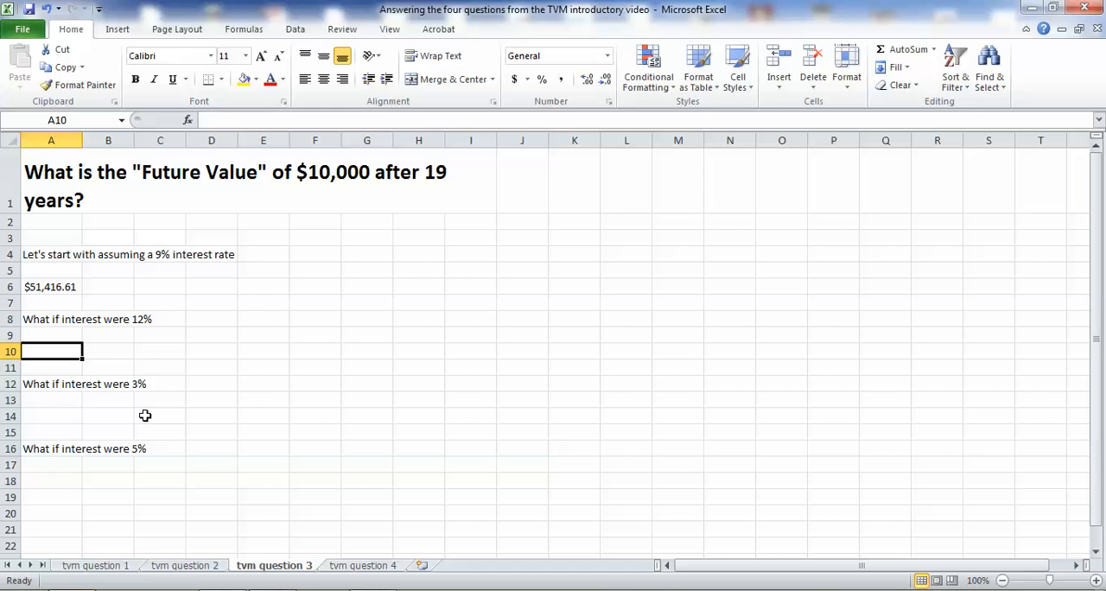
text(=)
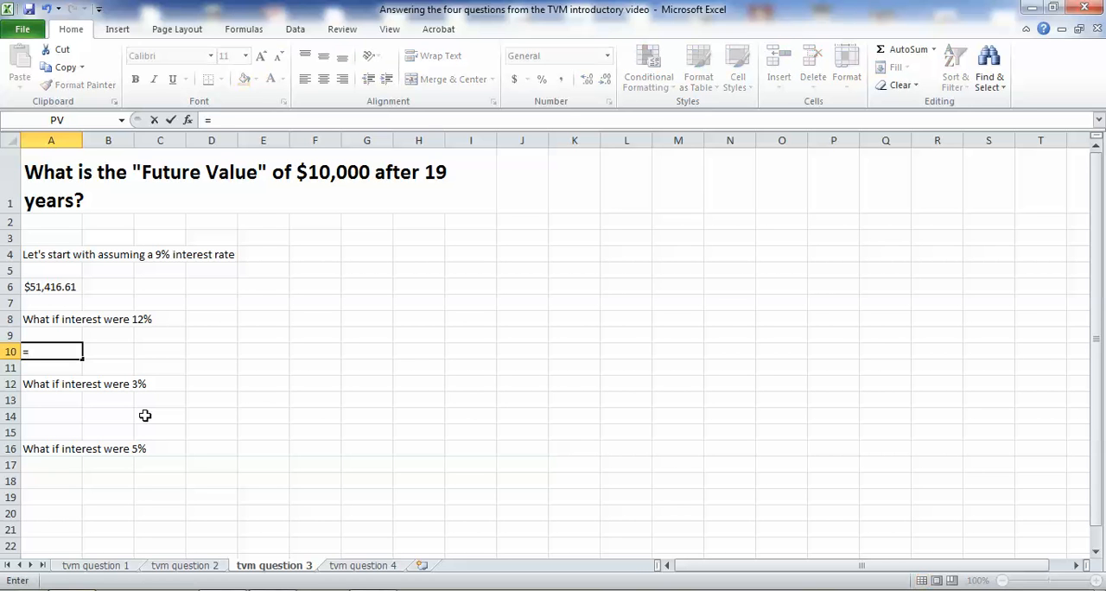
text(fv()
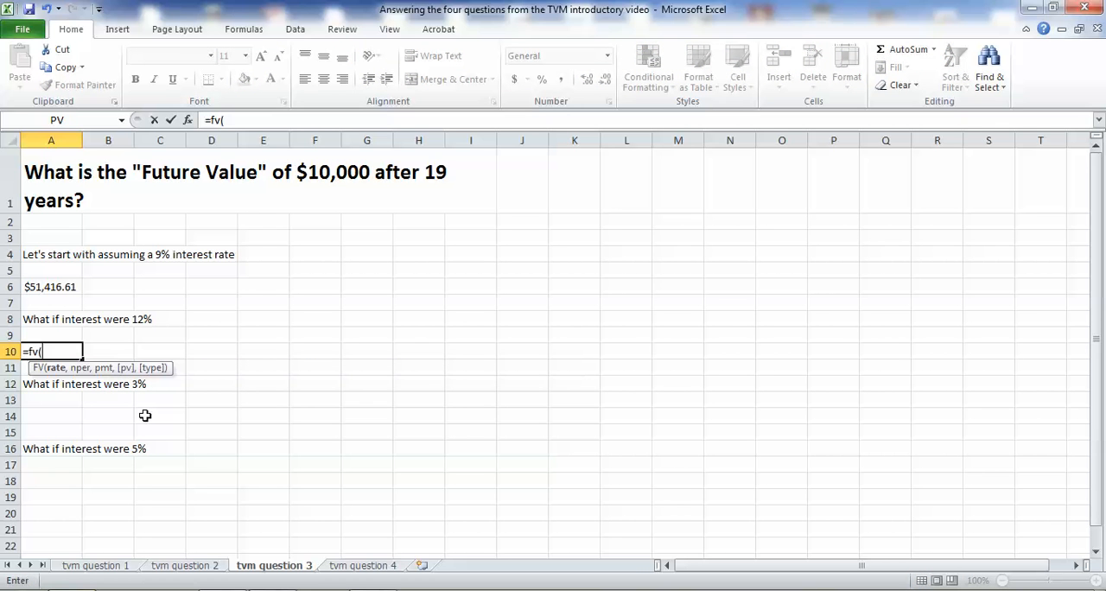
text(.12,19)
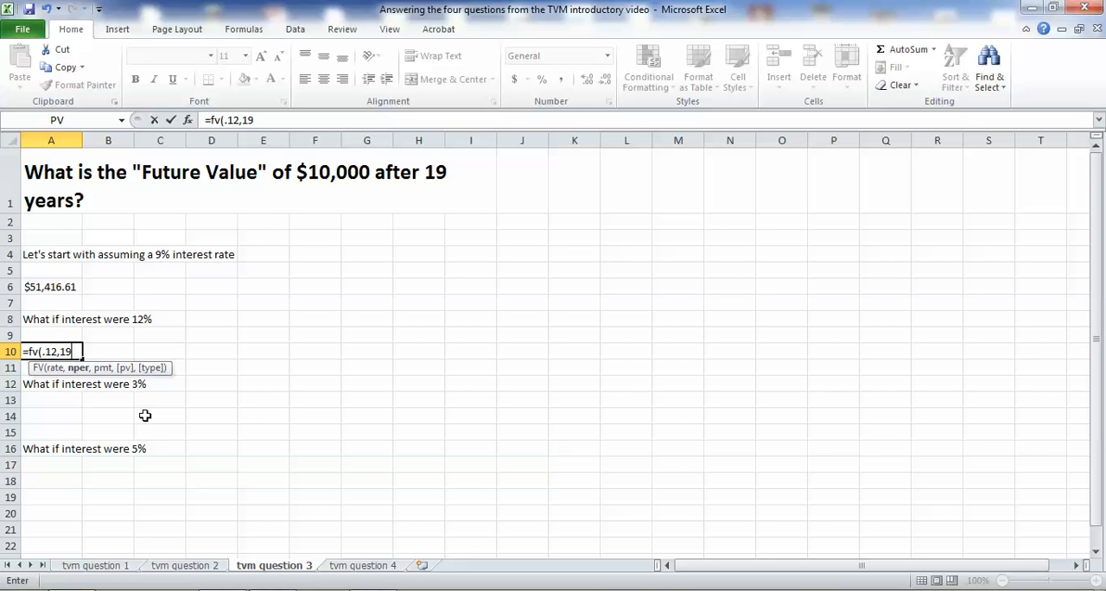
text(m)
key(BackSpace)
text(,)
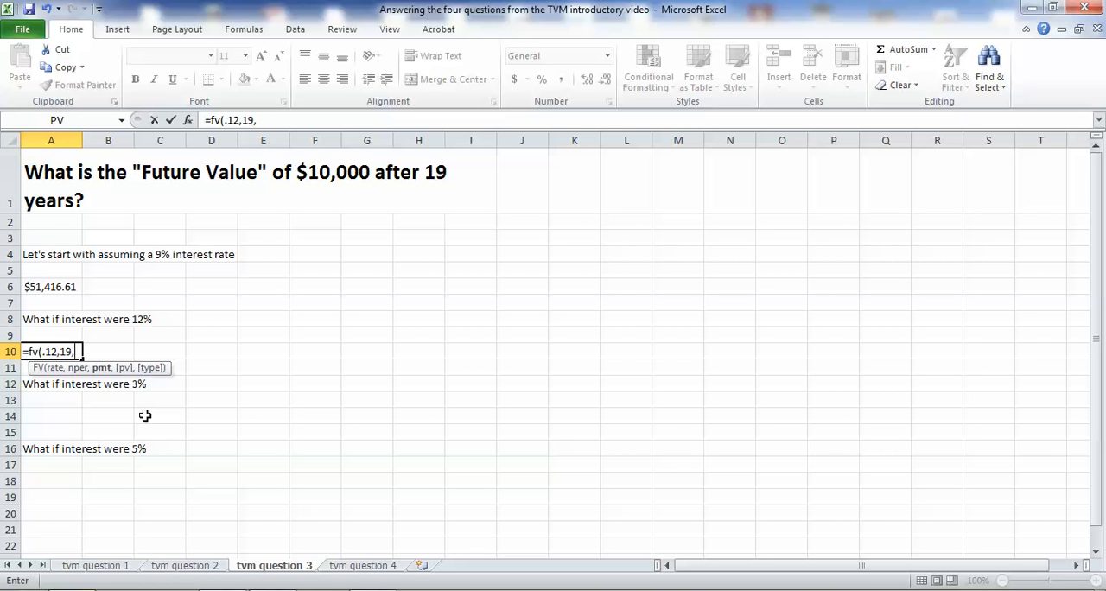
text(0,-10000)
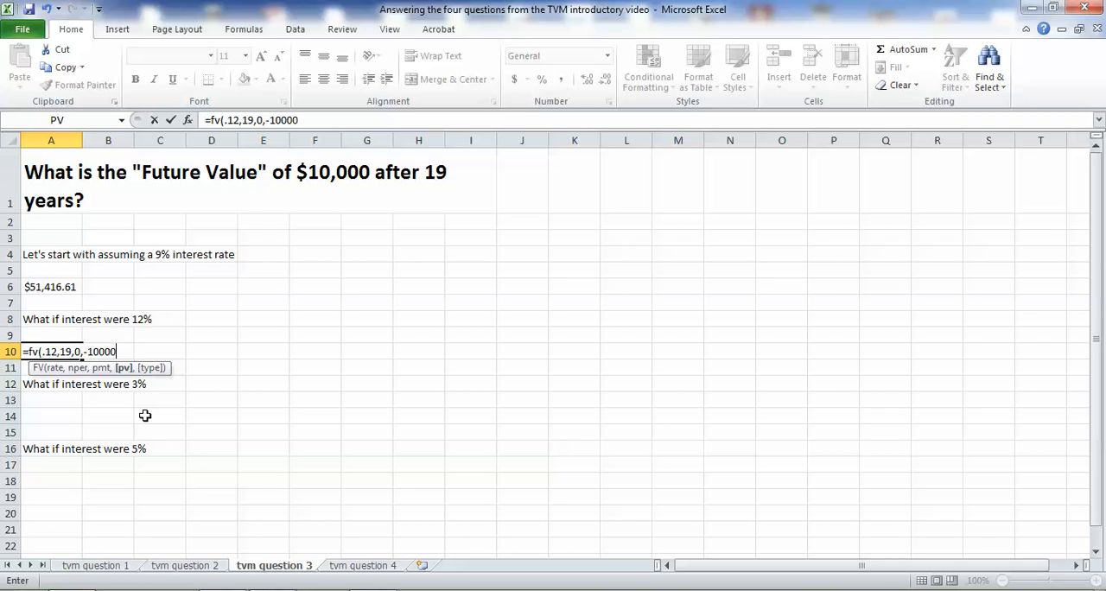
text())
key(Return)
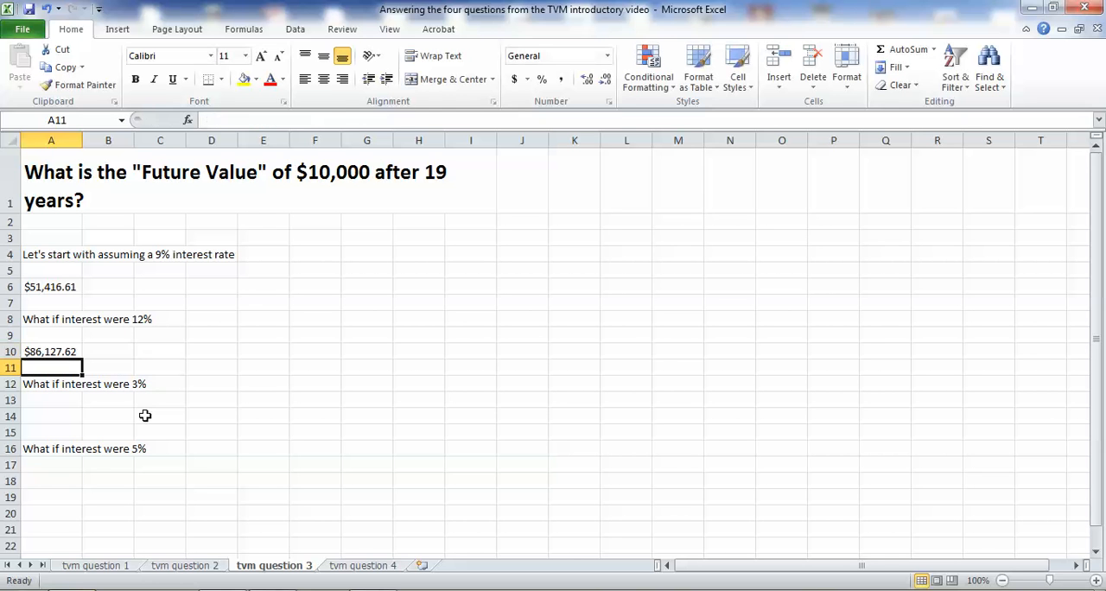
Calculate the future value at 3% interest in cell A14 with the formula =fv(.03,19,0,-10000).
key(Down)
key(Down)
key(Down)
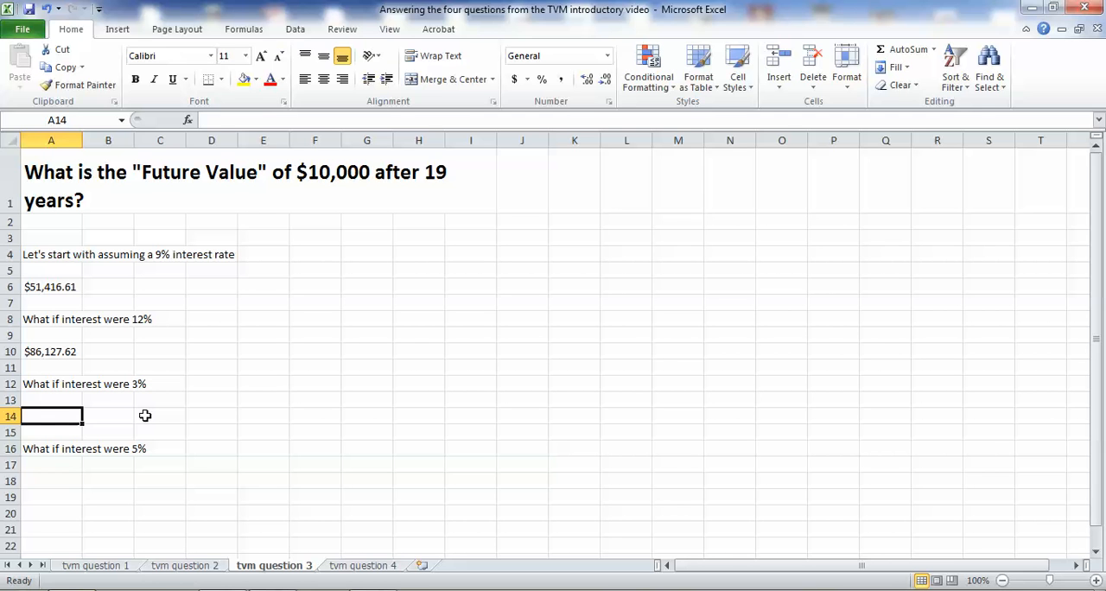
text(=fv()
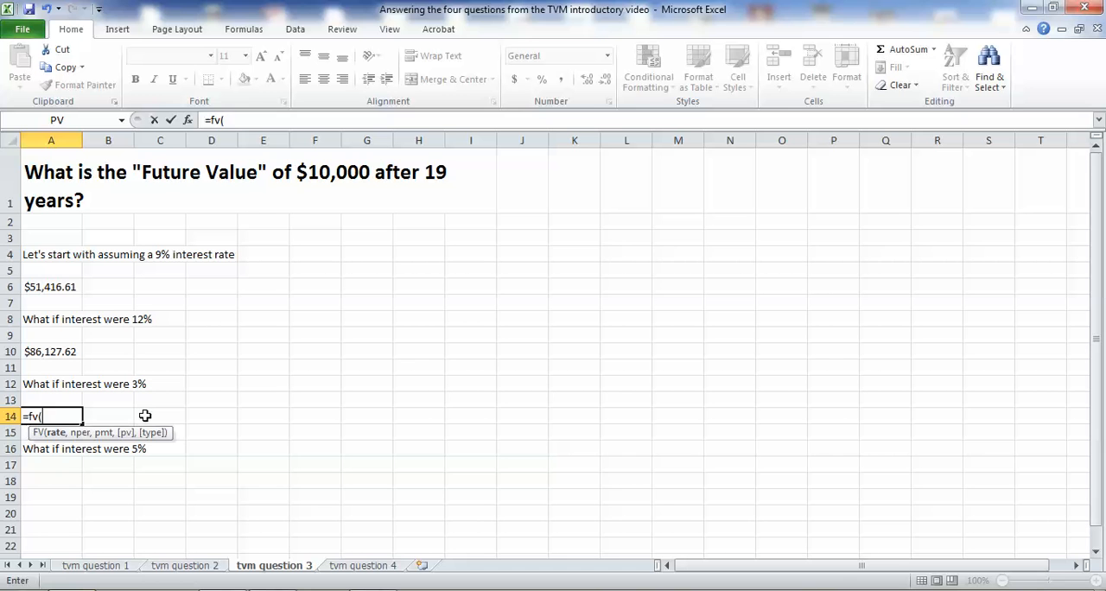
text(.)
text(03,)
text(19)
text(,)
text(10)
key(BackSpace)
key(BackSpace)
text(0)
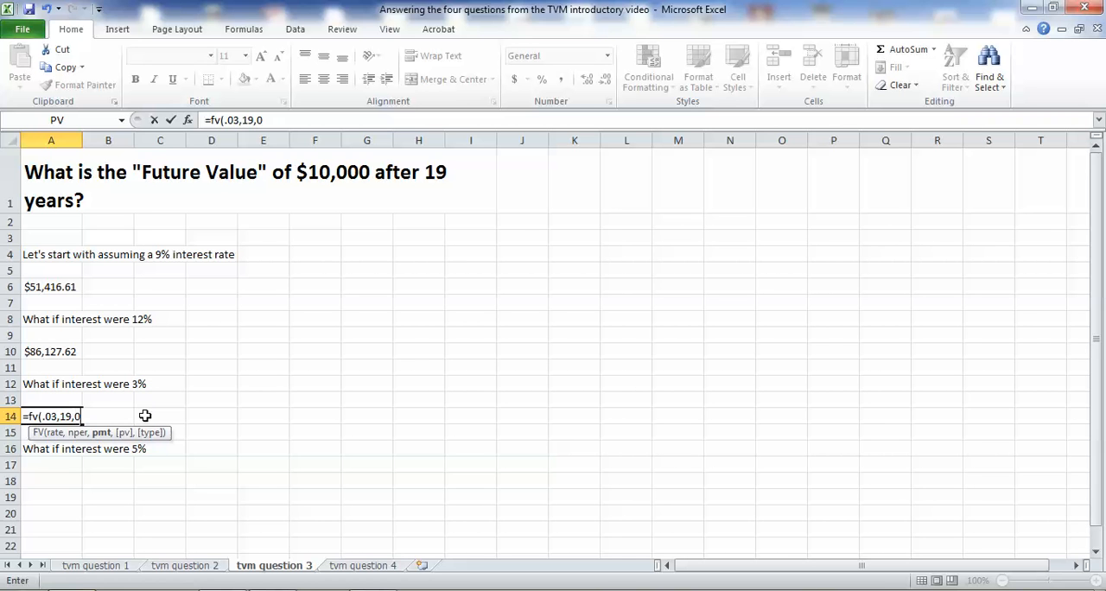
text(,-10000))
key(Return)
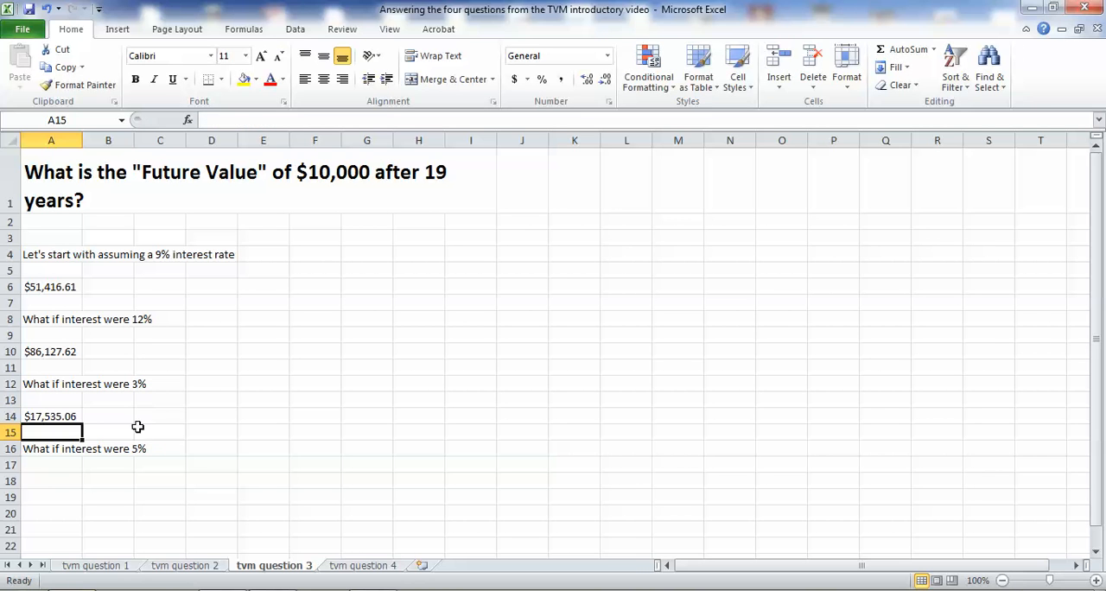
Copy the 3% future value formula from cell A14 into cell A18 for the 5% case.
click(55, 483)
key(ctrl+shift+5)
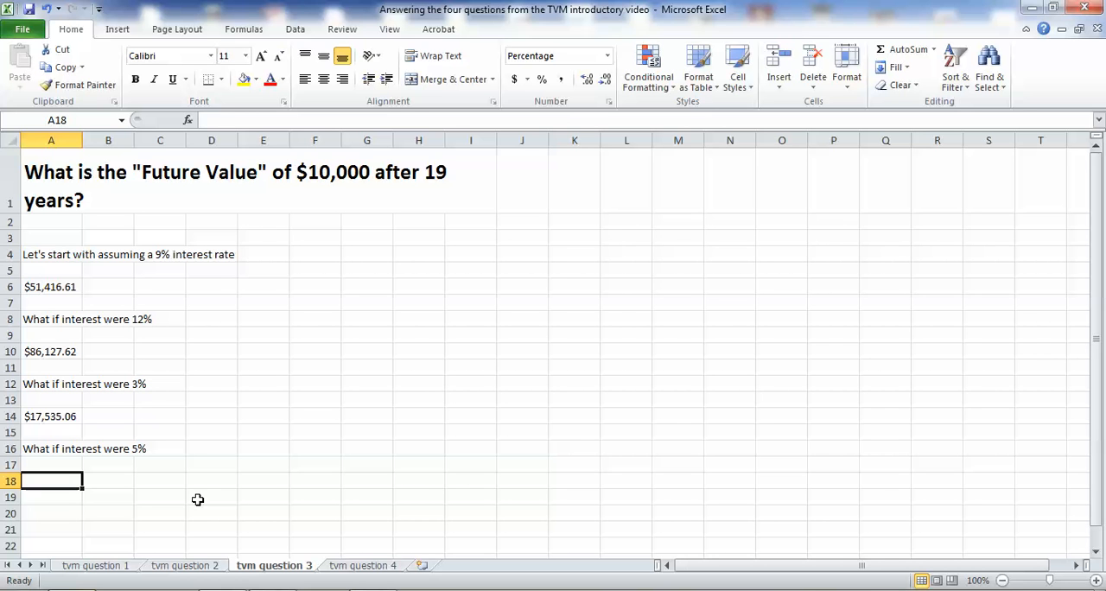
click(49, 417)
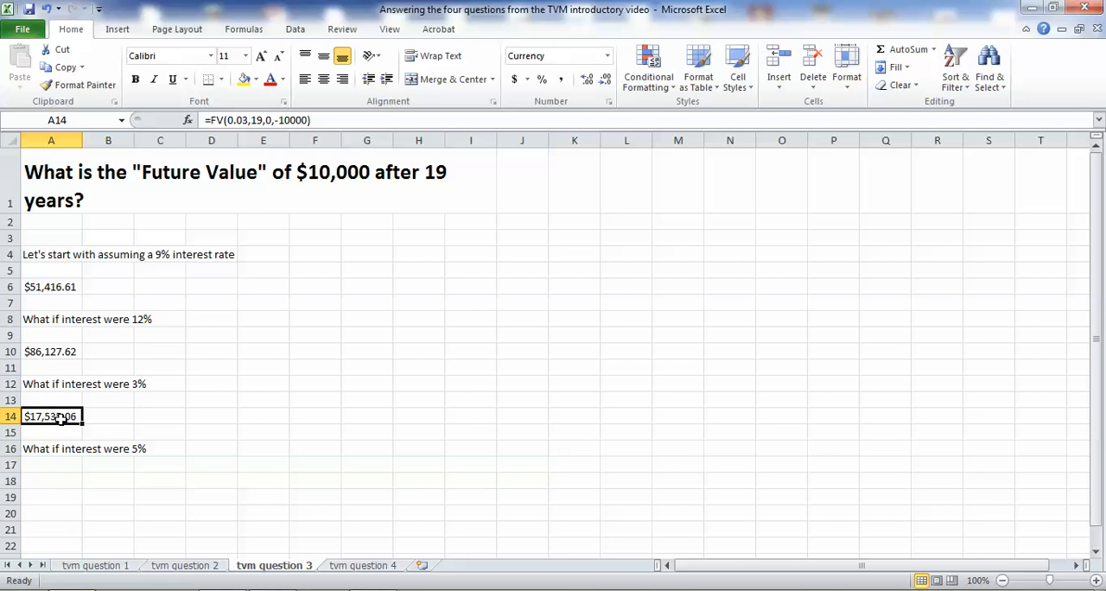
click(62, 67)
click(58, 480)
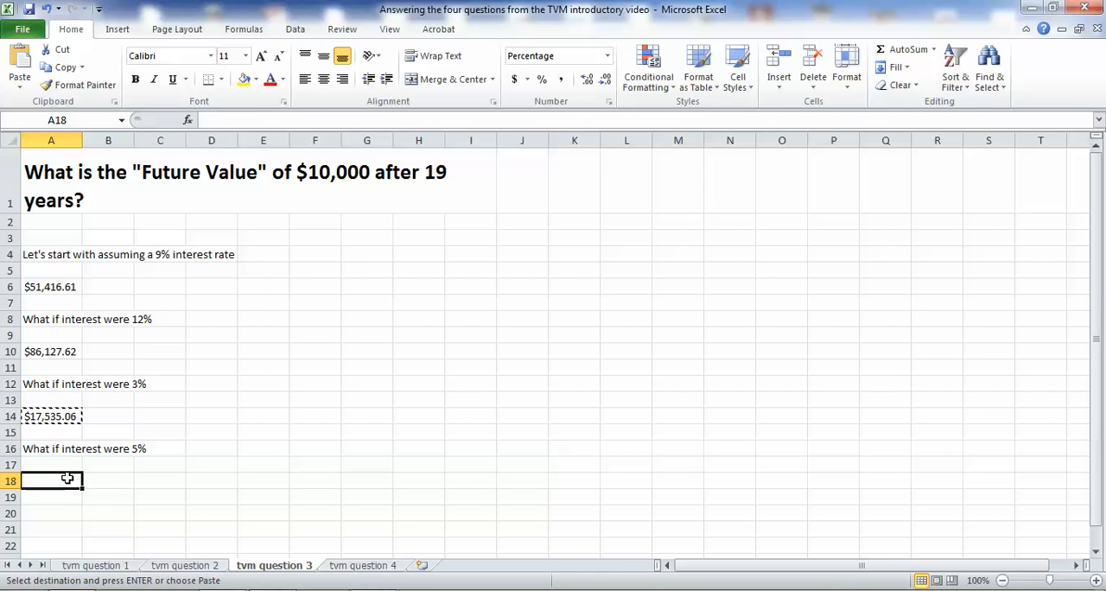
click(19, 59)
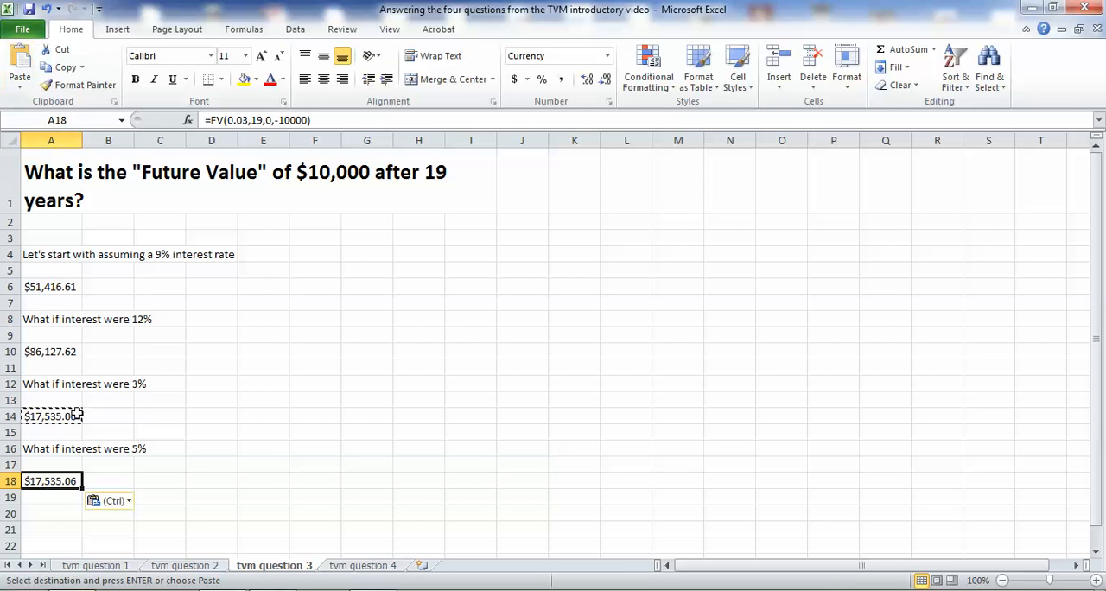
Change the interest rate in cell A18's FV formula to 0.05.
double_click(58, 481)
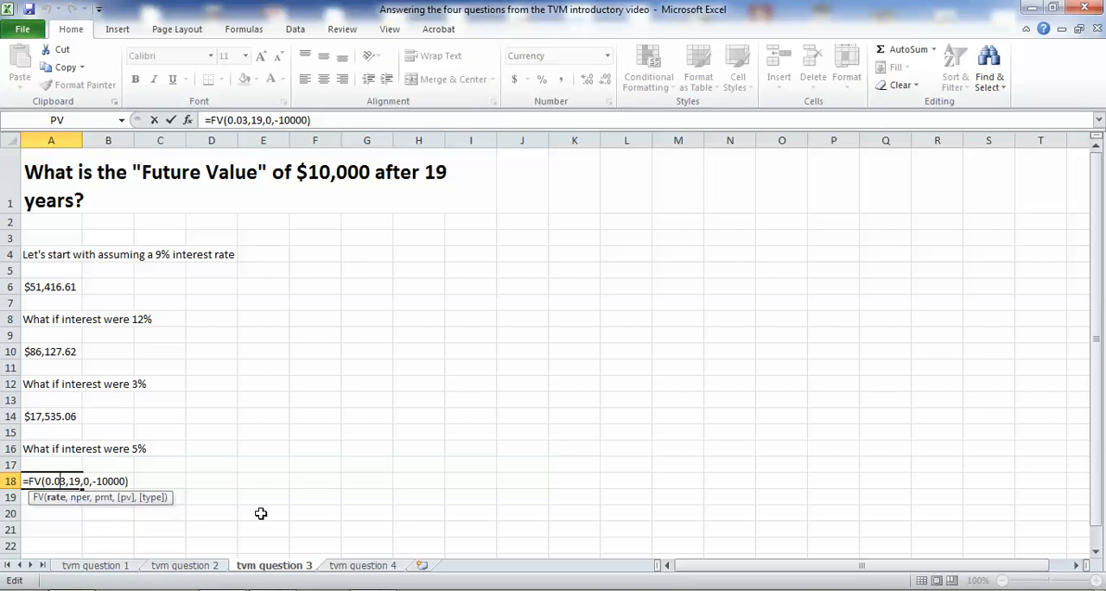
key(Delete)
text(5)
key(Return)
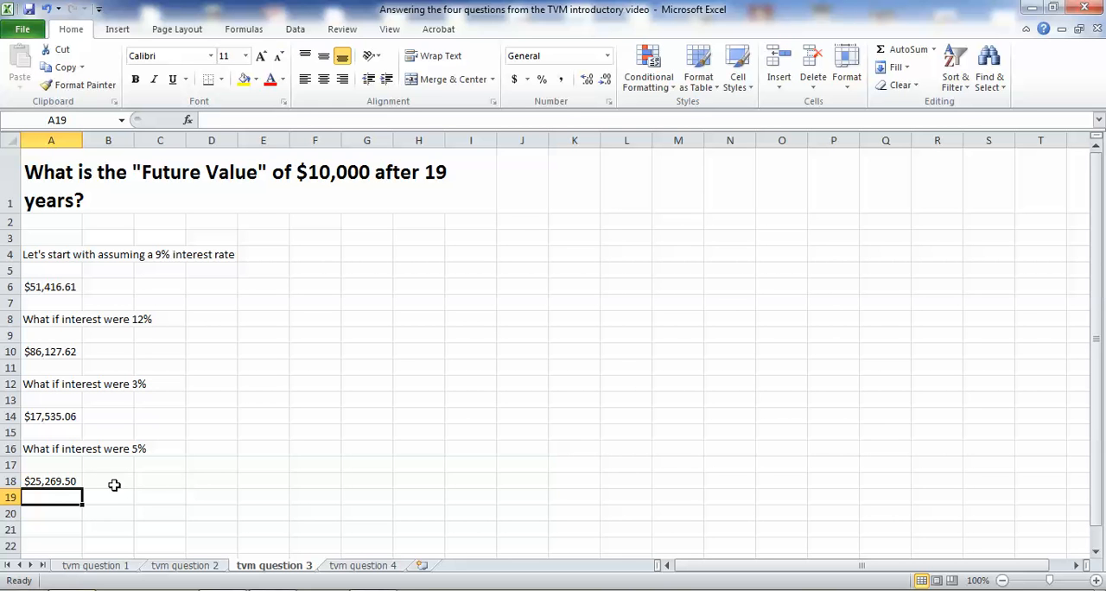
click(47, 481)
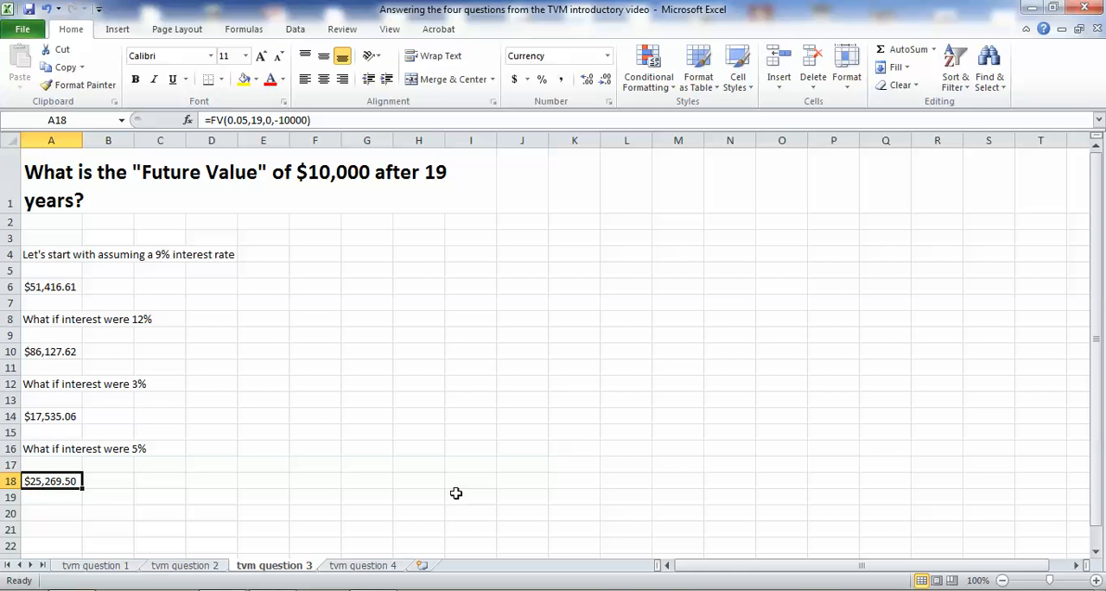
On the tvm question 4 sheet, calculate the future value at 9% interest in cell A6 with =fv(.09,18,1000,0).
click(365, 567)
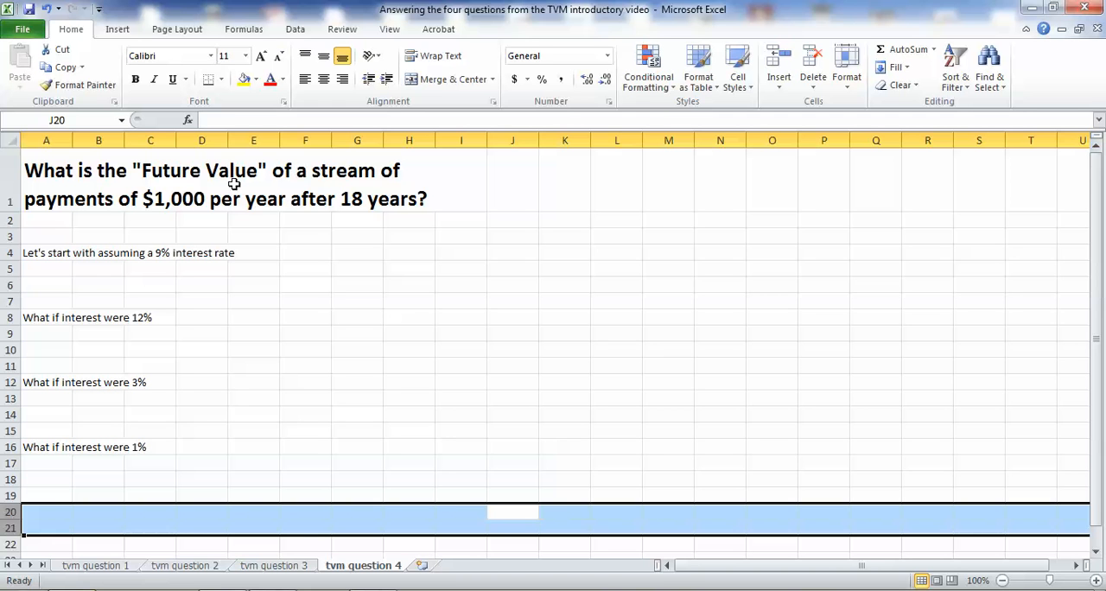
click(43, 285)
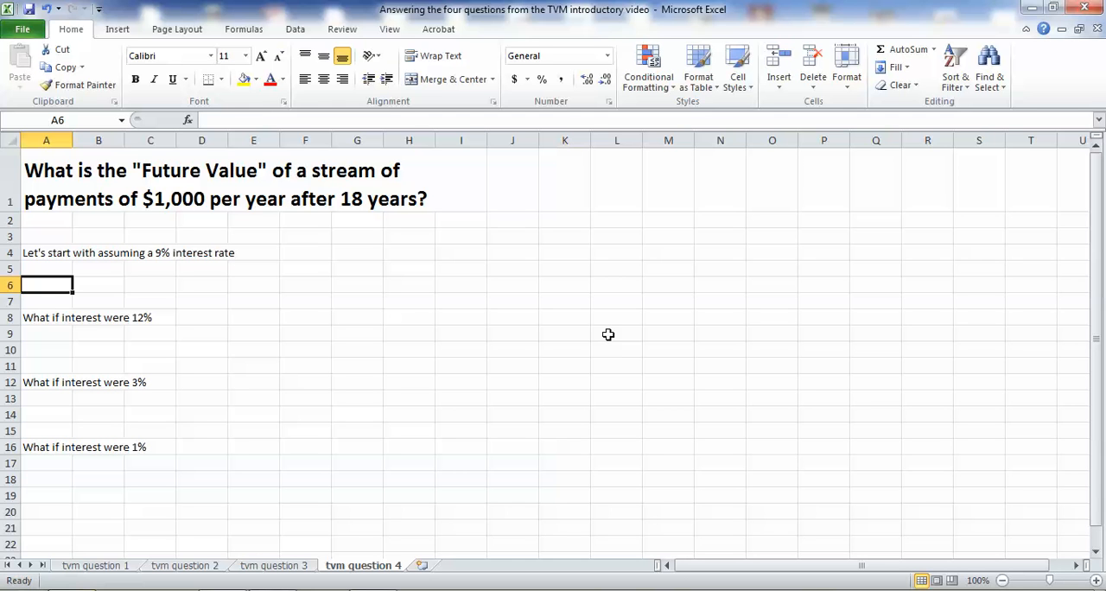
text(=)
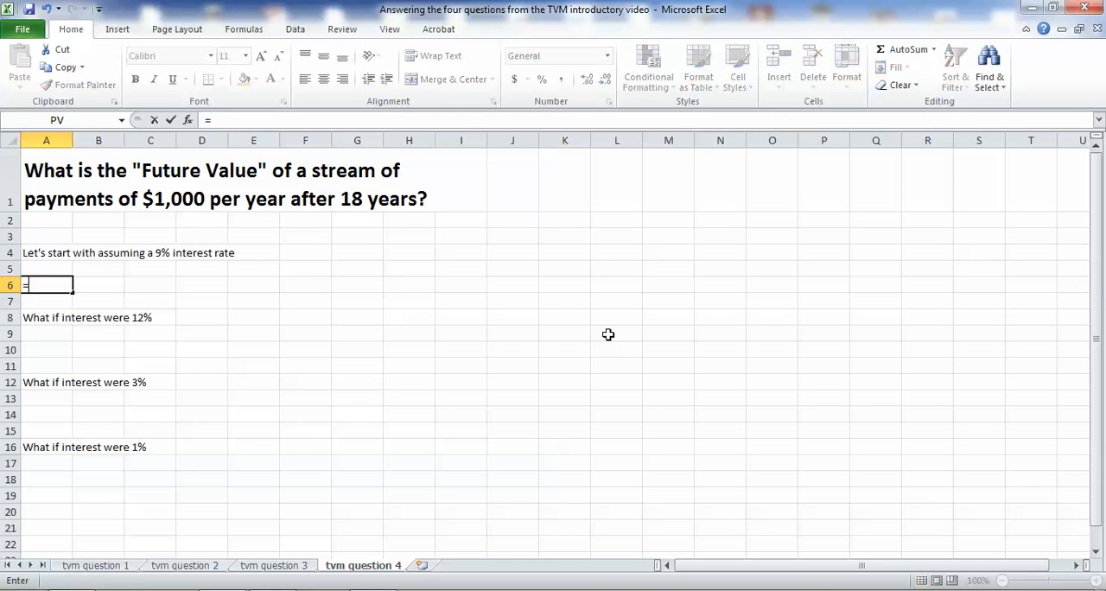
text(fv()
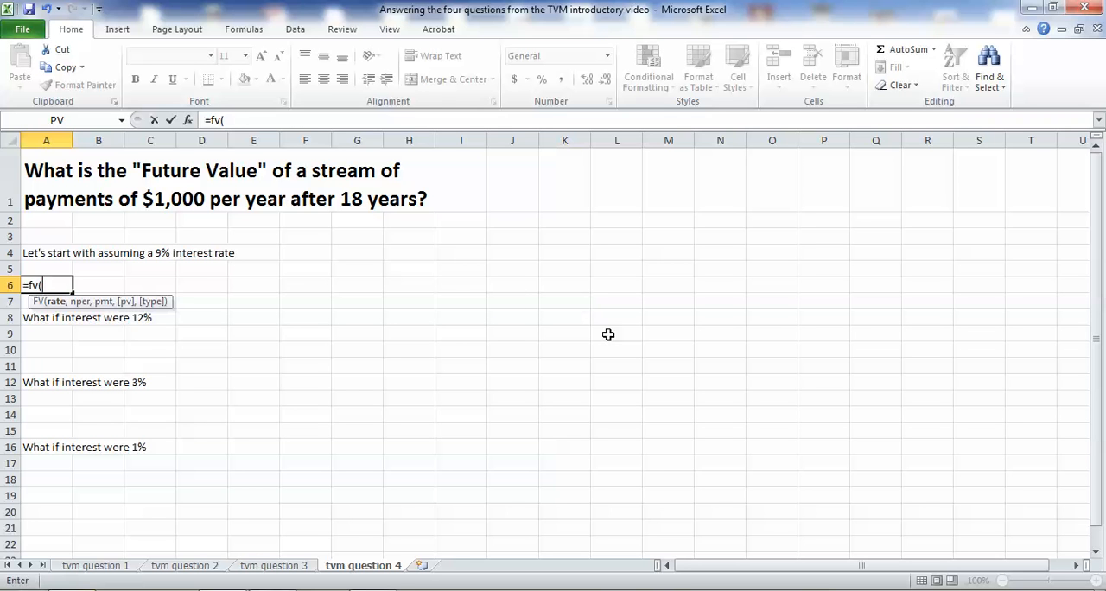
text(.09,1)
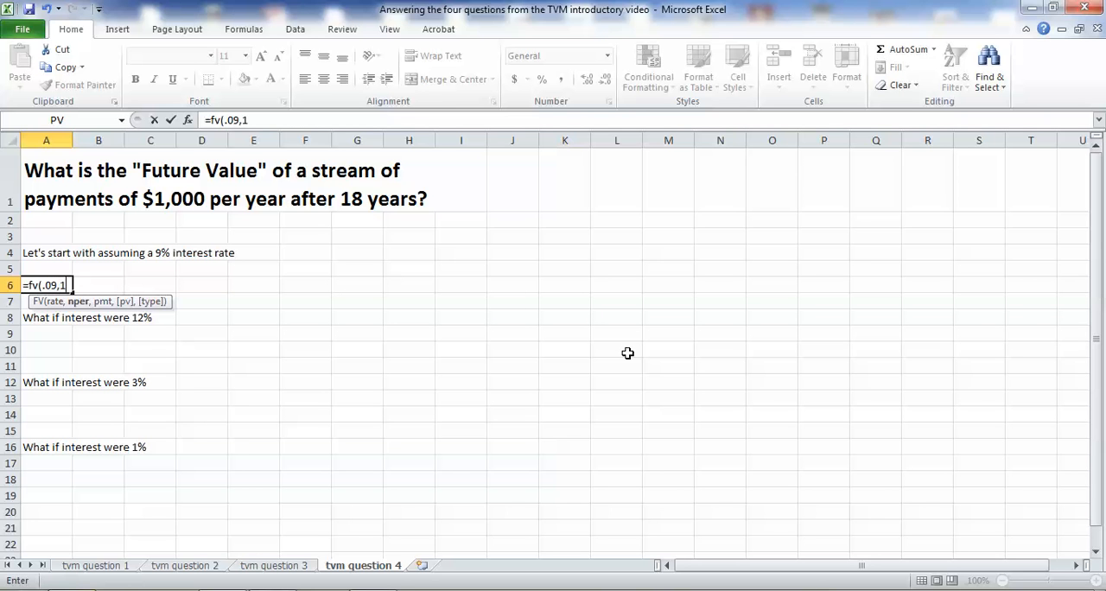
text(8,)
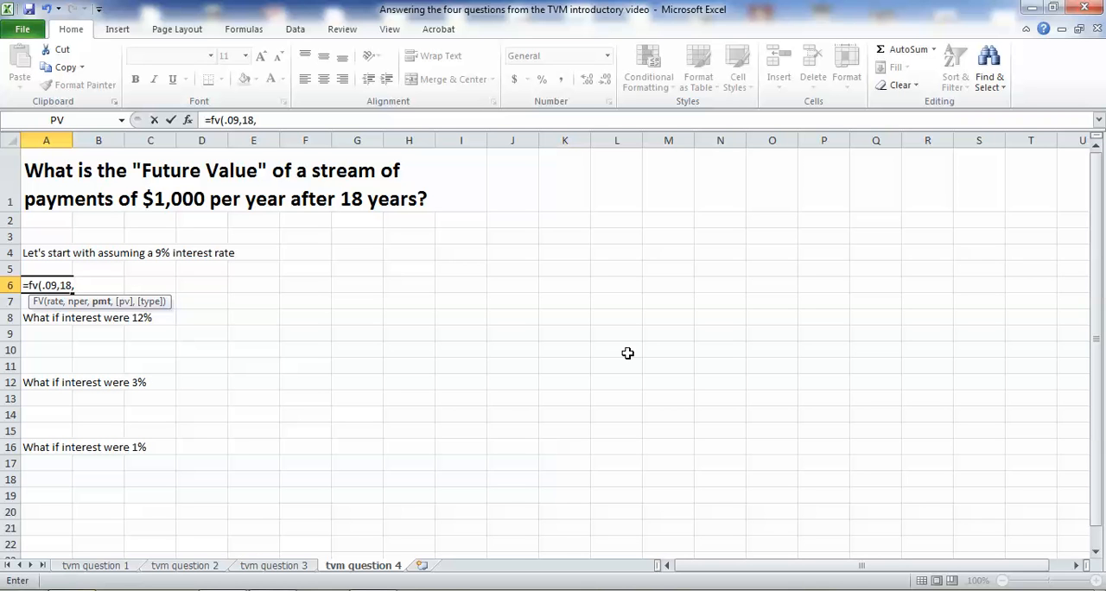
text(1000,0)
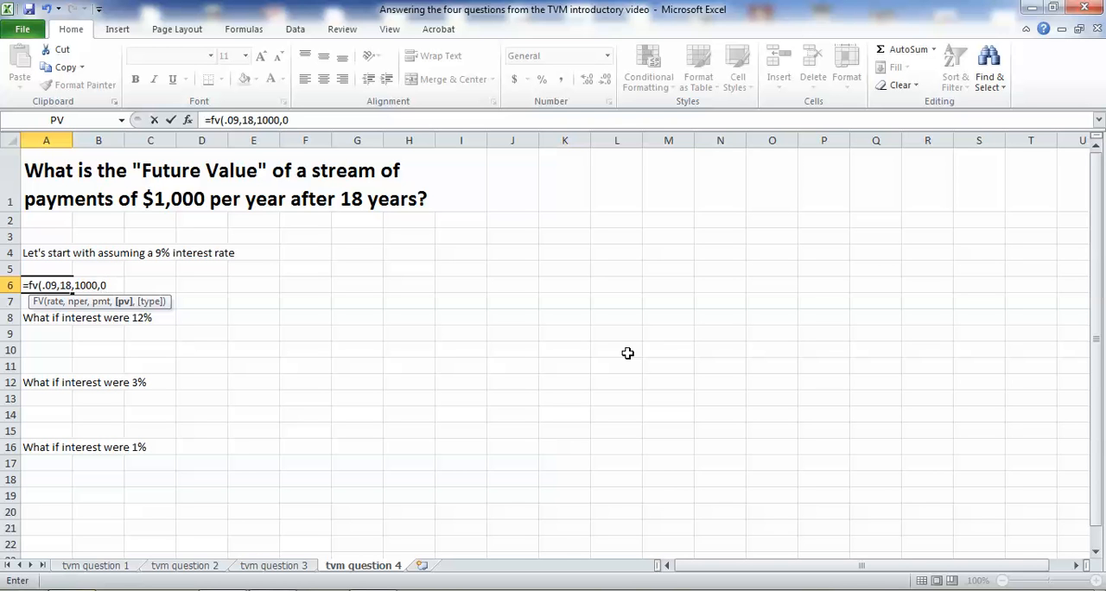
text())
key(Return)
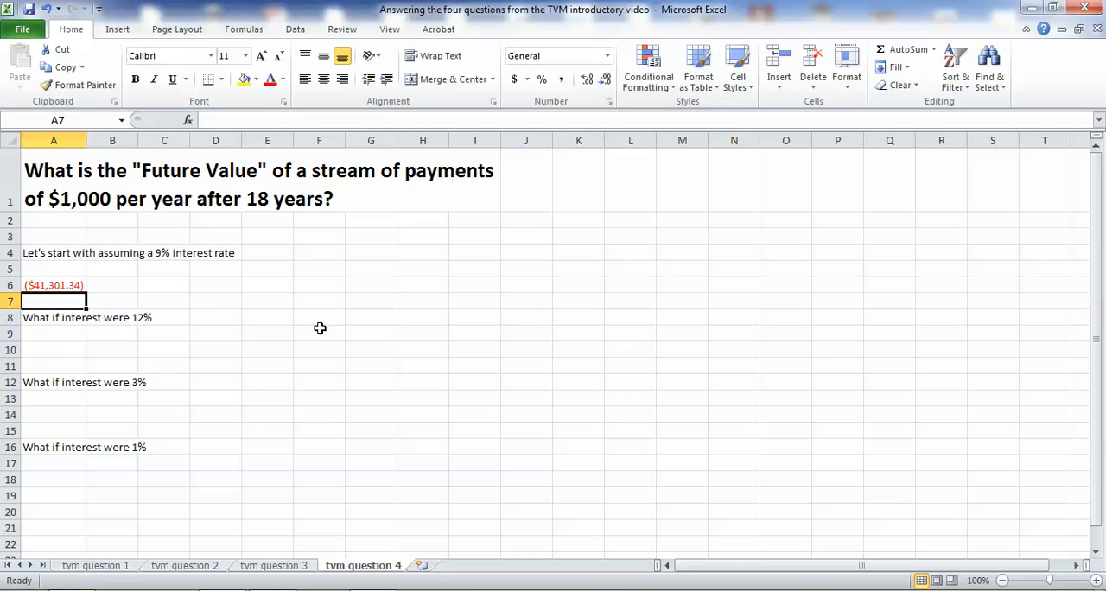
Make the payment in cell A6's FV formula negative so it reads -1000.
click(84, 284)
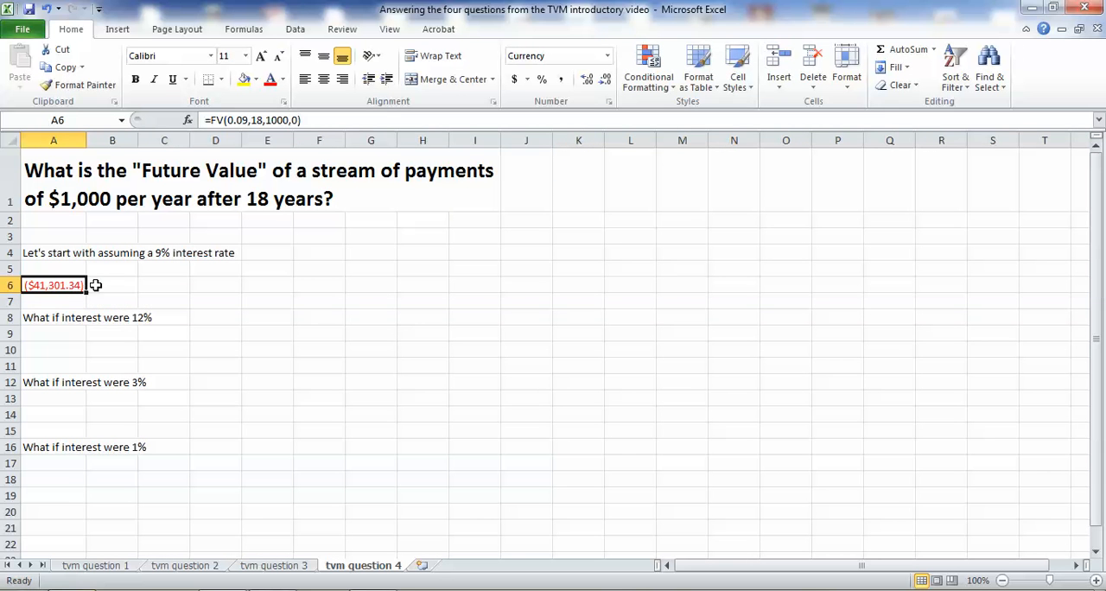
click(265, 119)
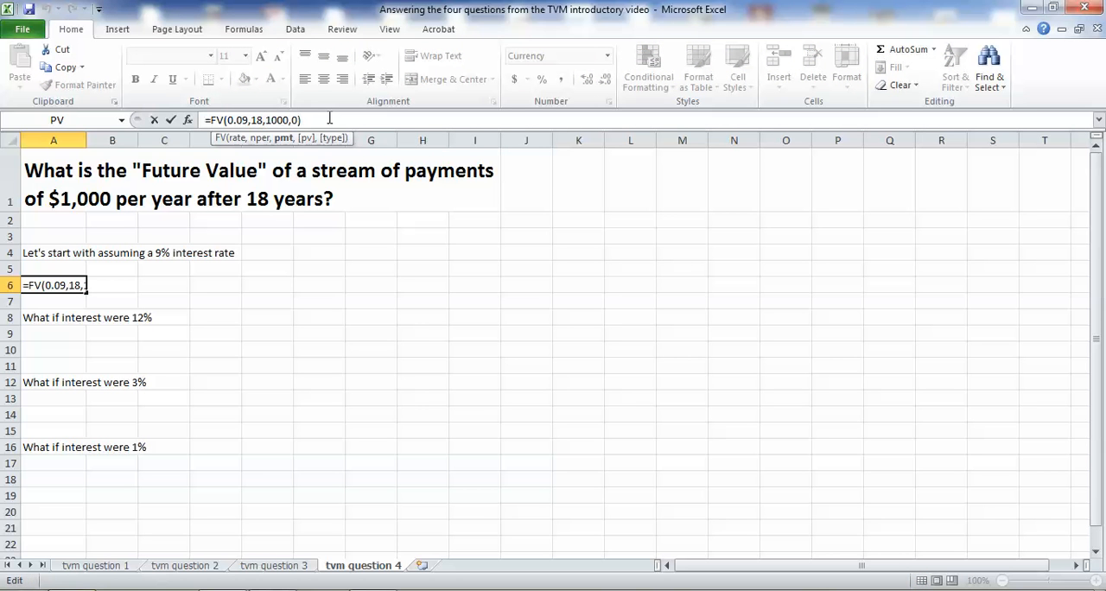
text(-)
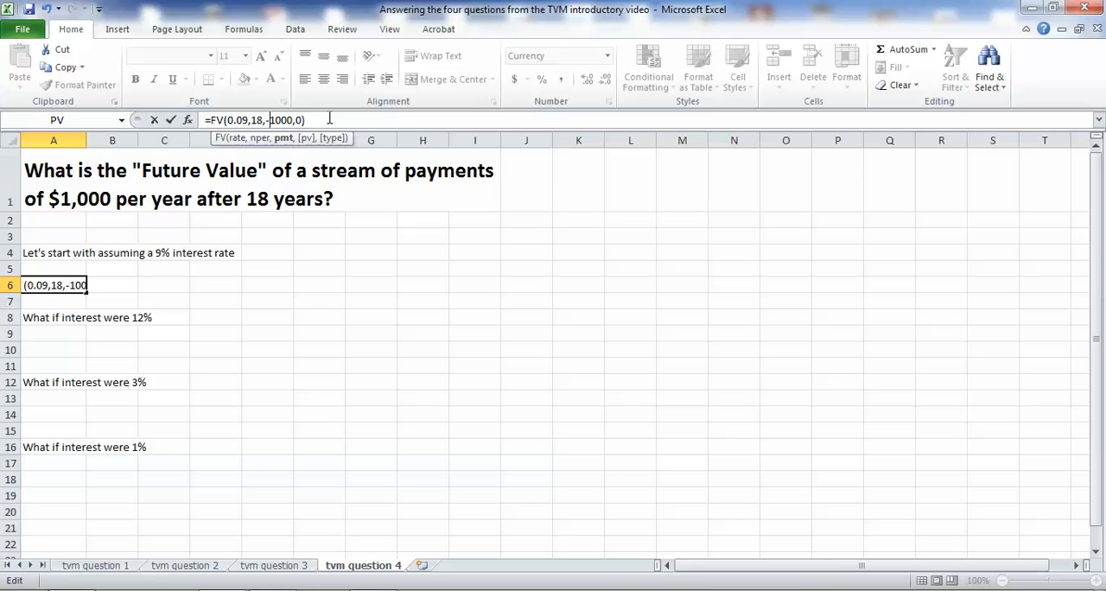
key(Return)
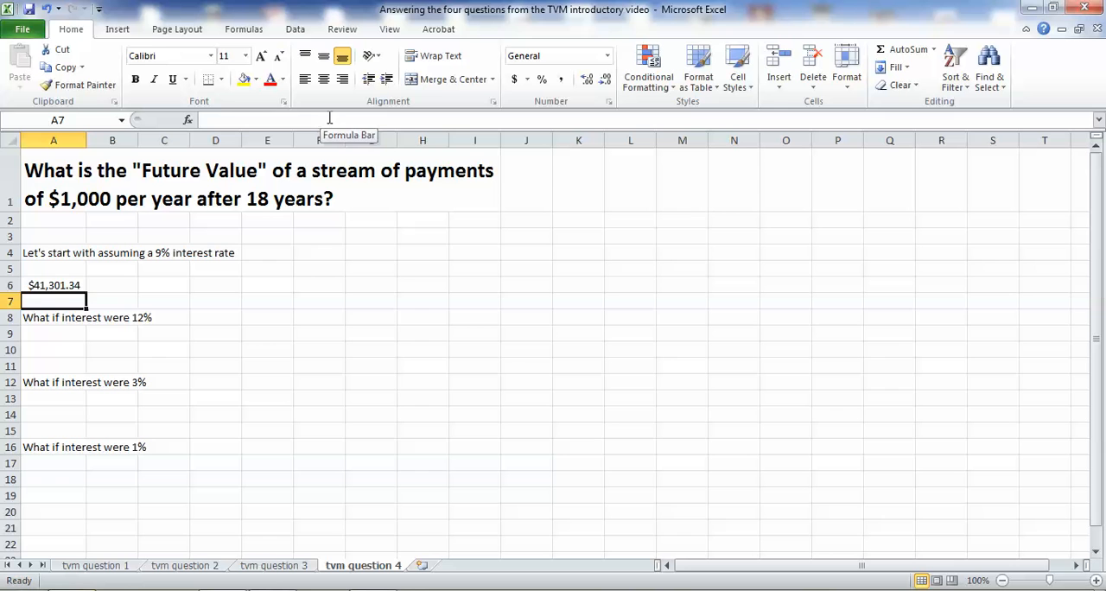
click(82, 286)
Calculate the future value at 12% interest in cell A10 with the formula =fv(.12,18,-1000,0).
click(71, 350)
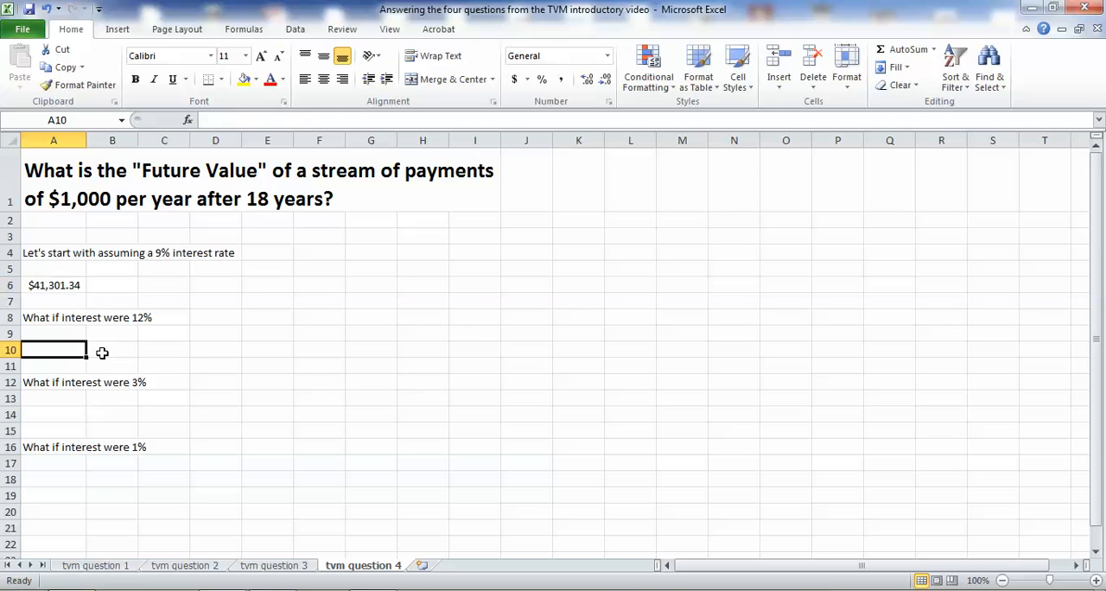
text(=)
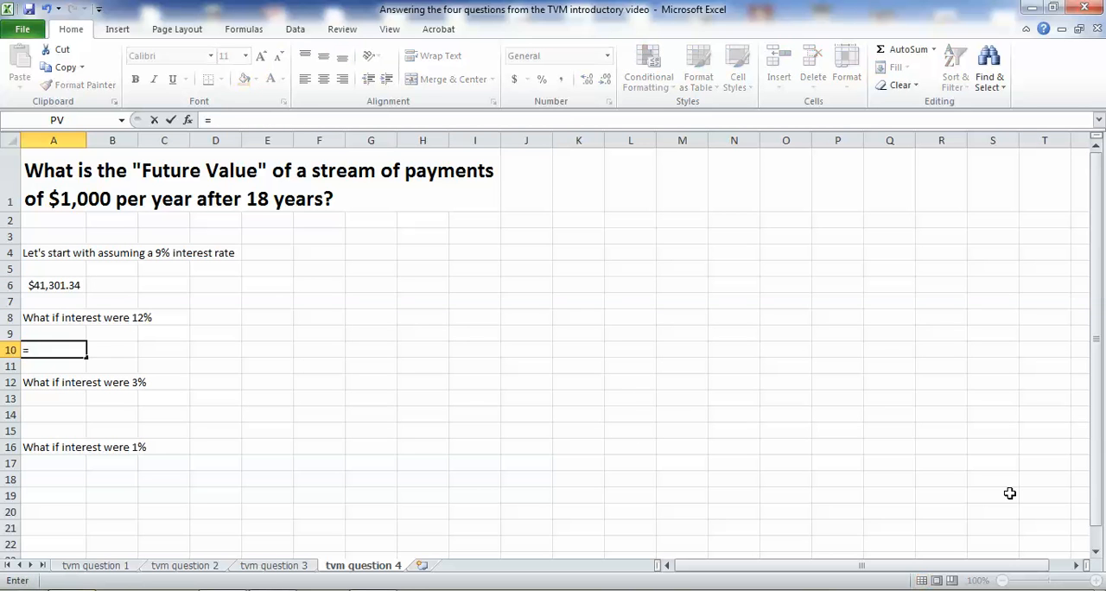
text(fv()
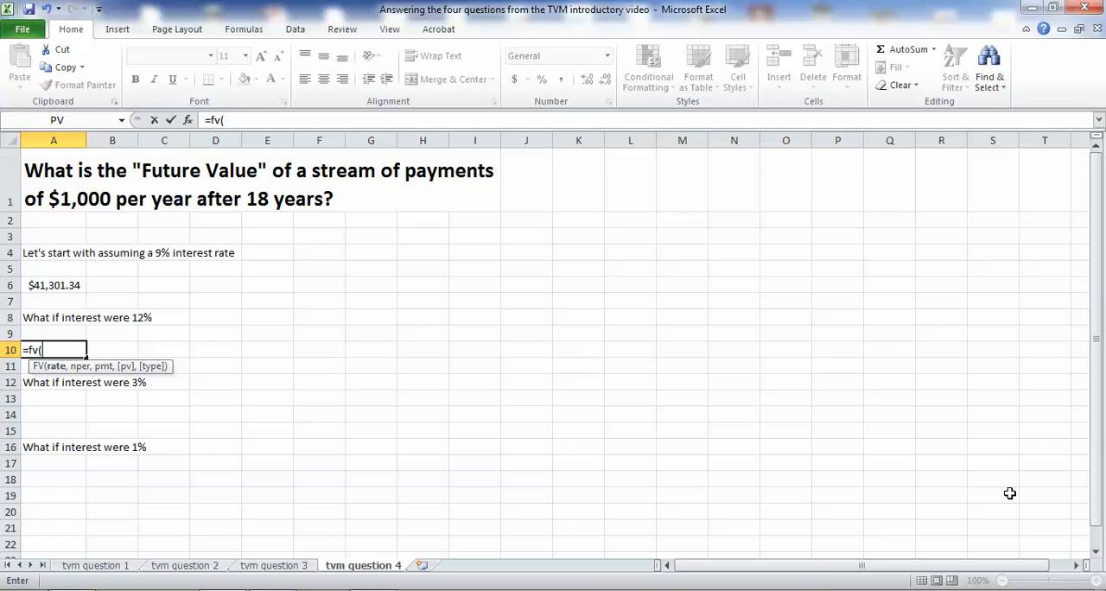
text(.12,)
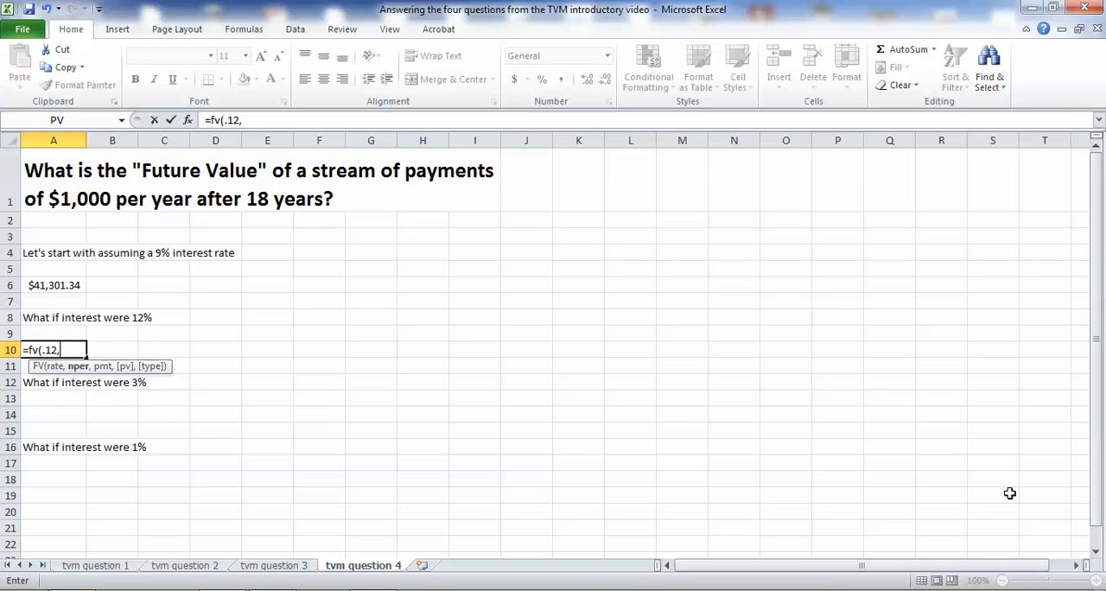
text(18,-1000)
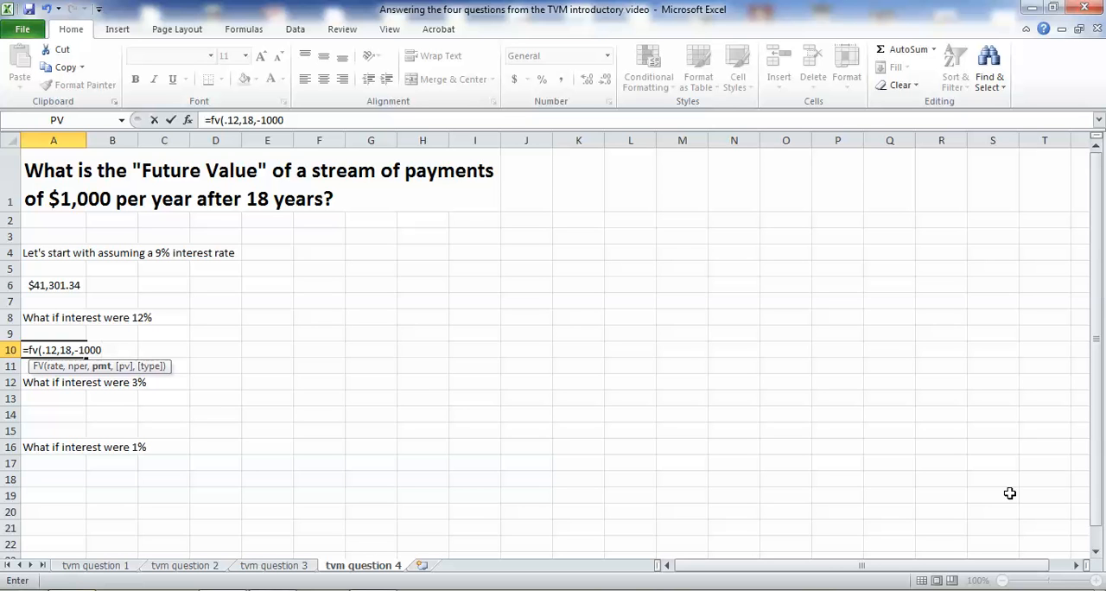
text(,0))
key(Return)
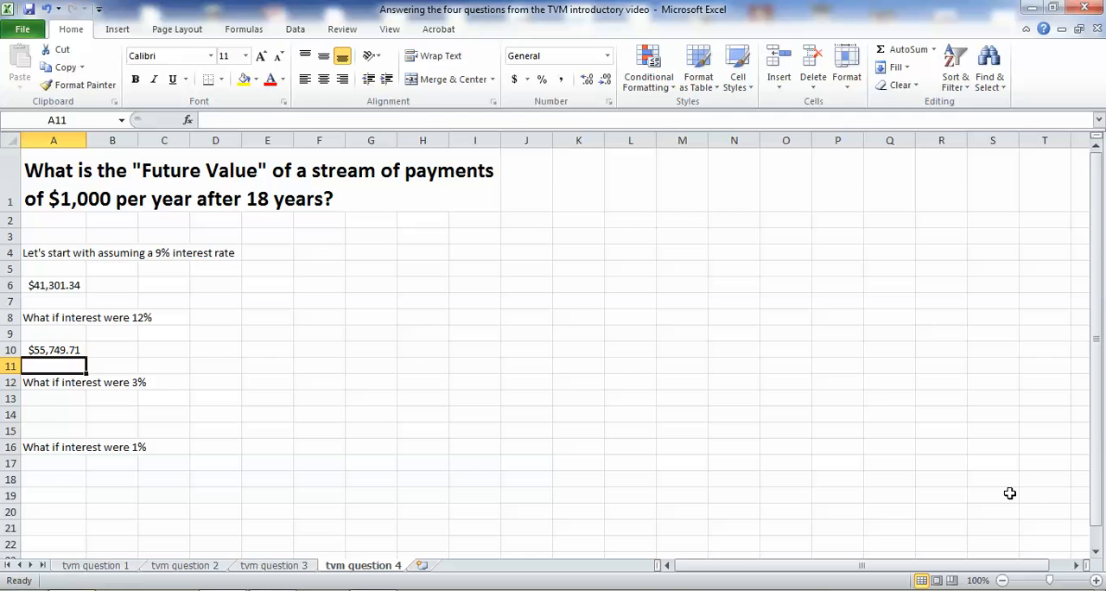
Copy the 12% future value formula from cell A10 into cell A14 for the 3% case.
click(79, 417)
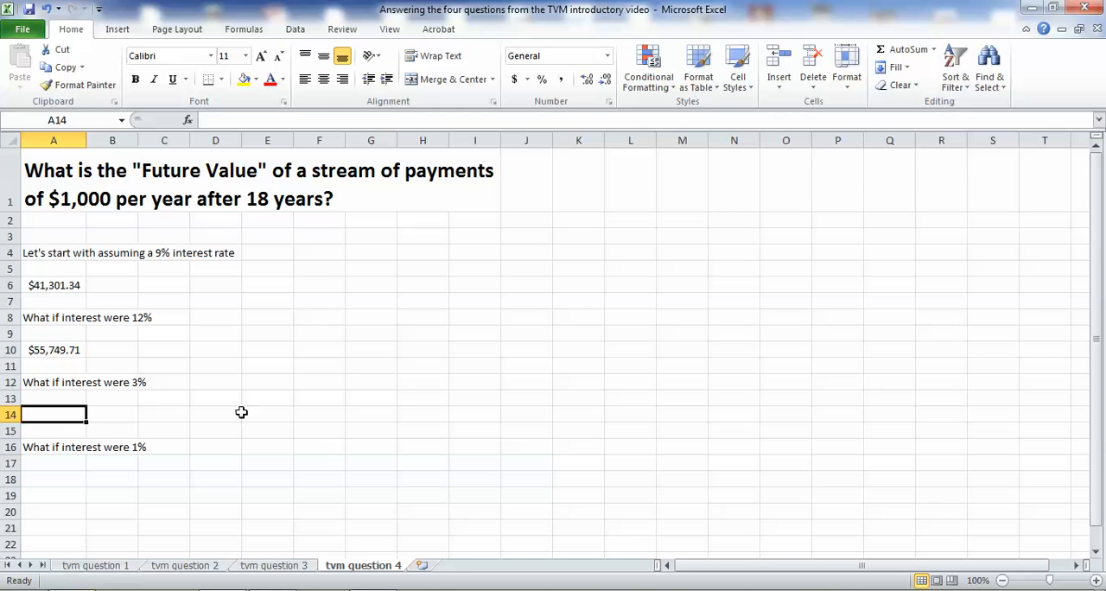
click(69, 350)
right_click(73, 351)
click(109, 92)
click(95, 415)
right_click(95, 415)
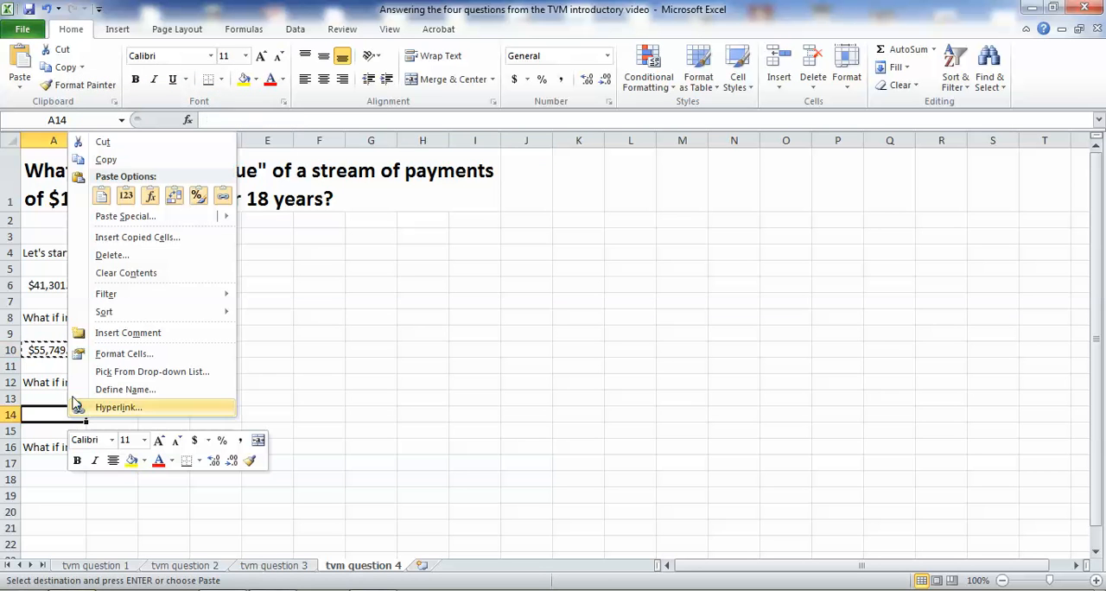
click(101, 195)
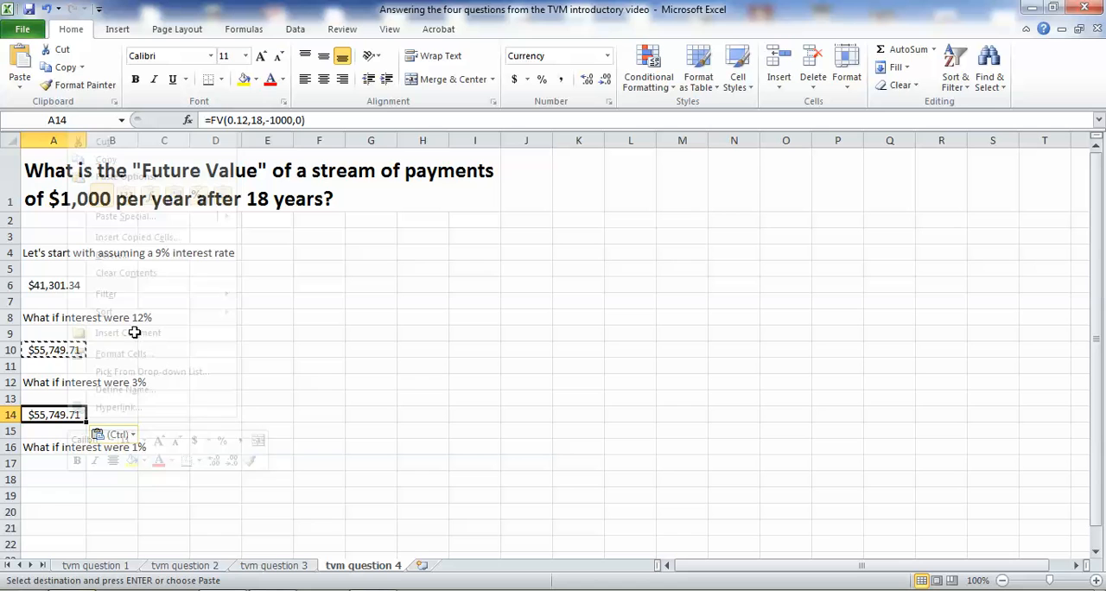
Change the interest rate in cell A14's FV formula to 0.03.
double_click(65, 416)
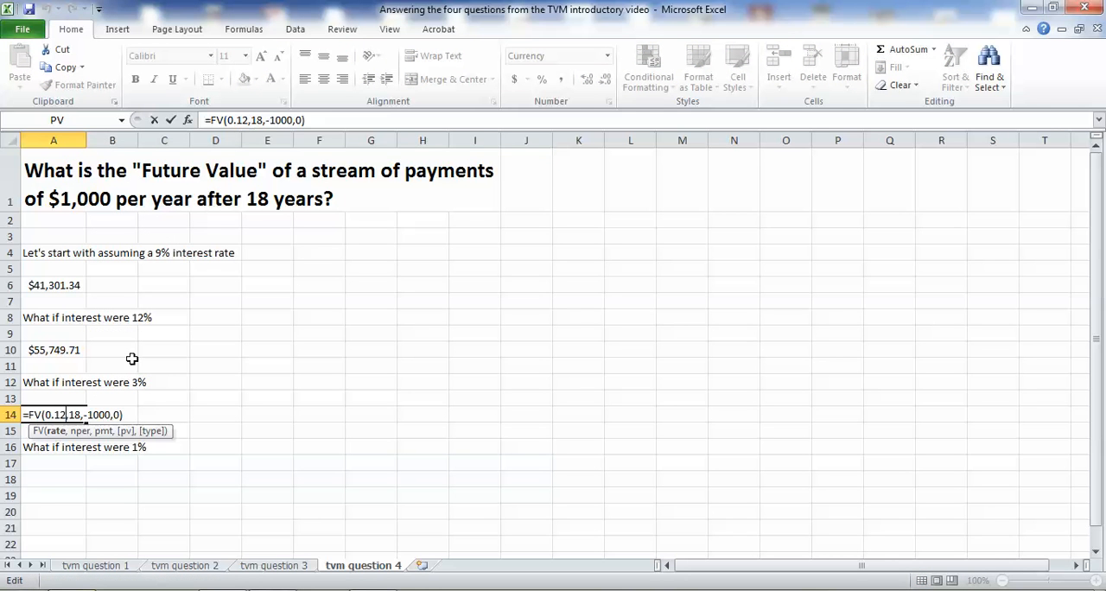
key(BackSpace)
key(BackSpace)
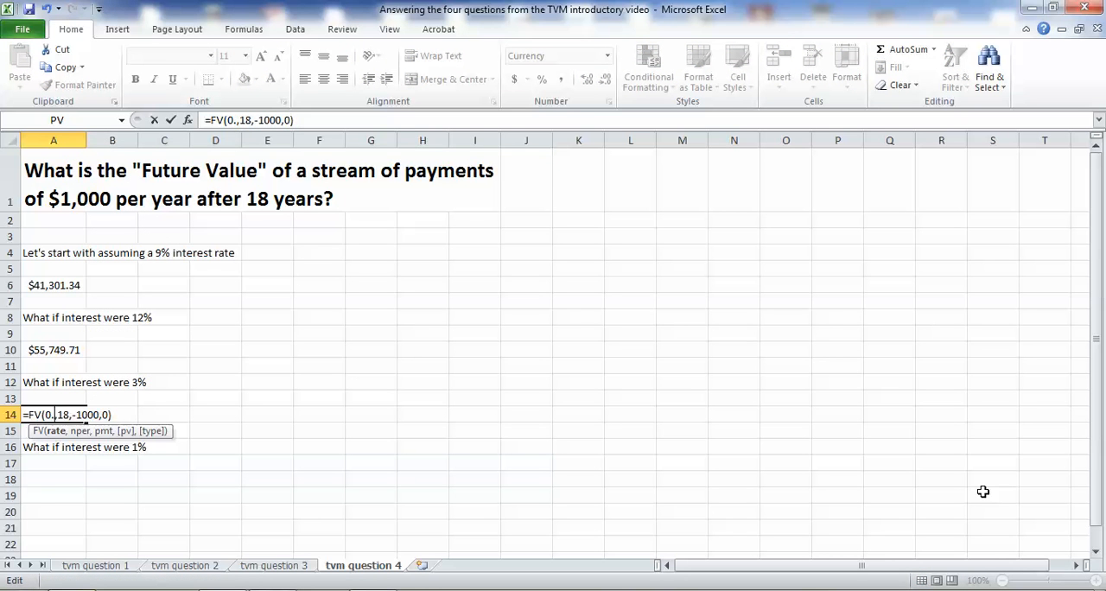
text(03)
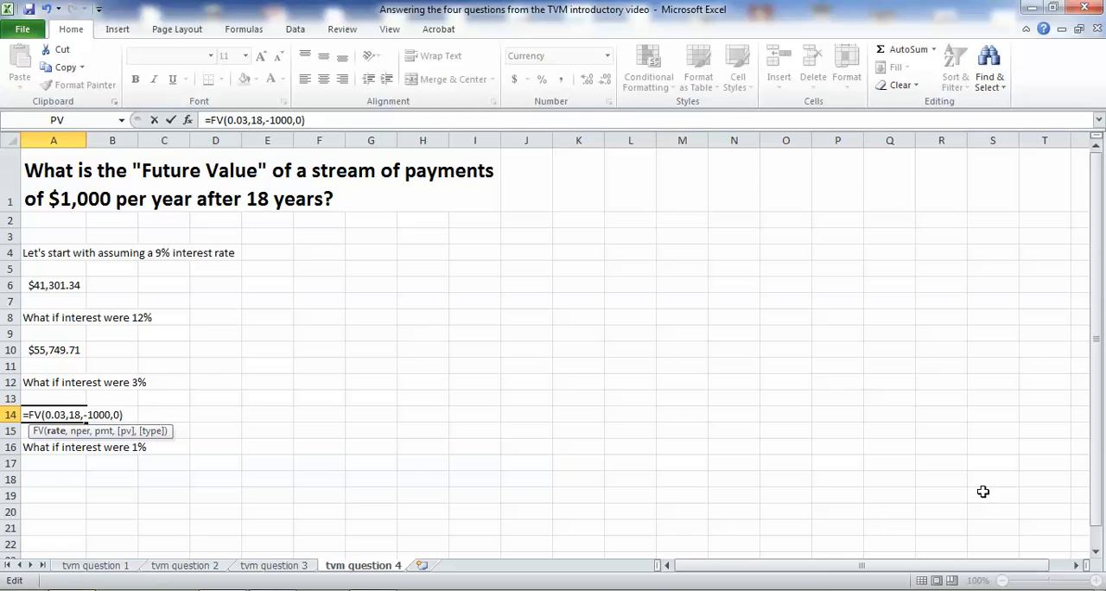
key(Return)
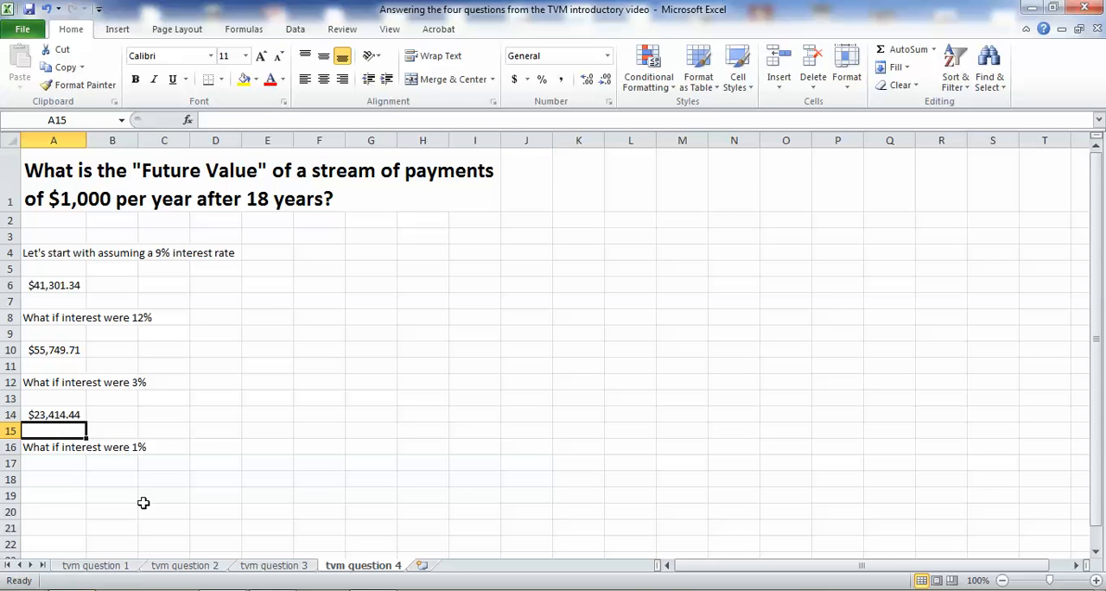
click(68, 479)
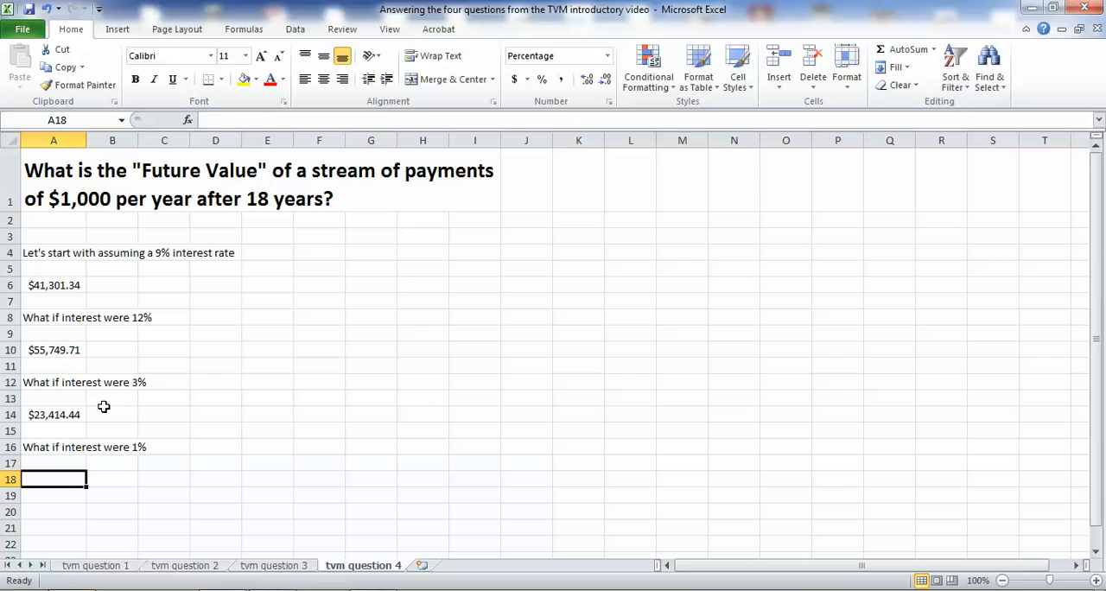
right_click(62, 478)
key(Escape)
click(71, 414)
click(81, 68)
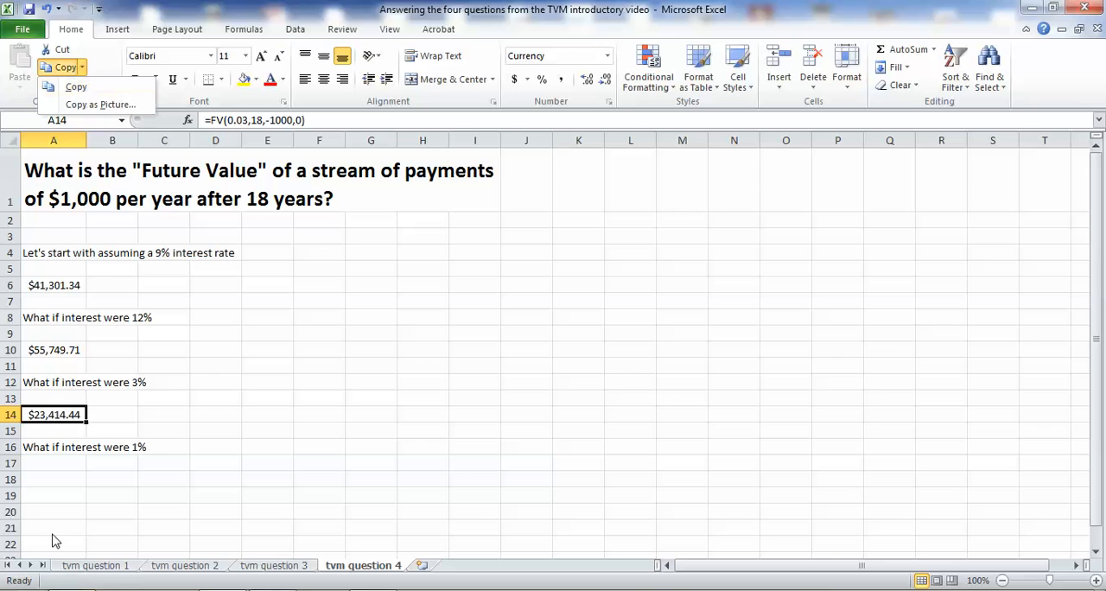
click(66, 476)
right_click(68, 478)
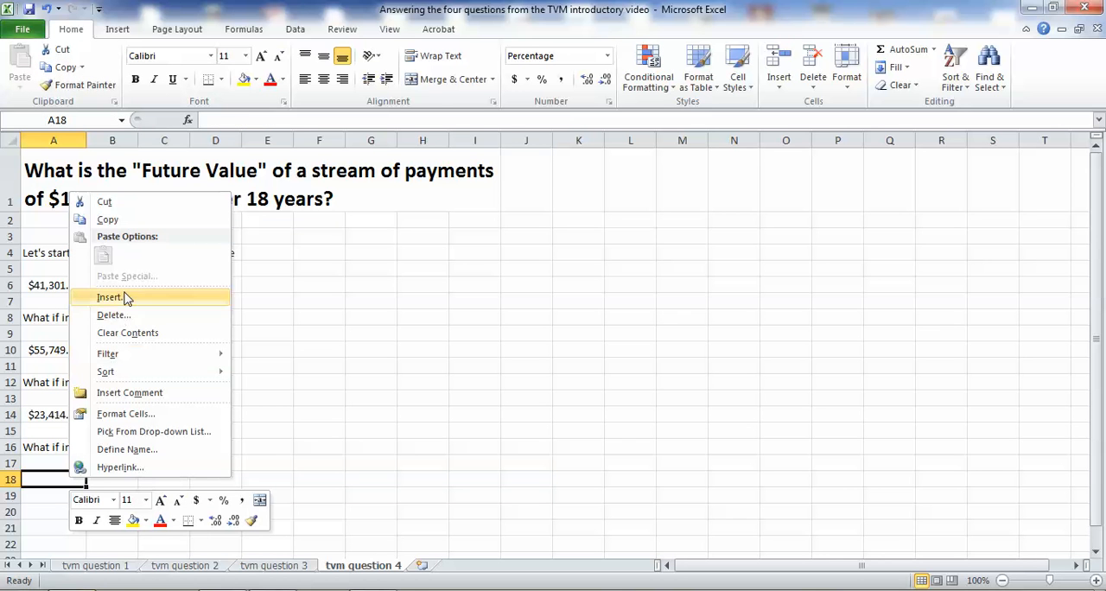
click(353, 327)
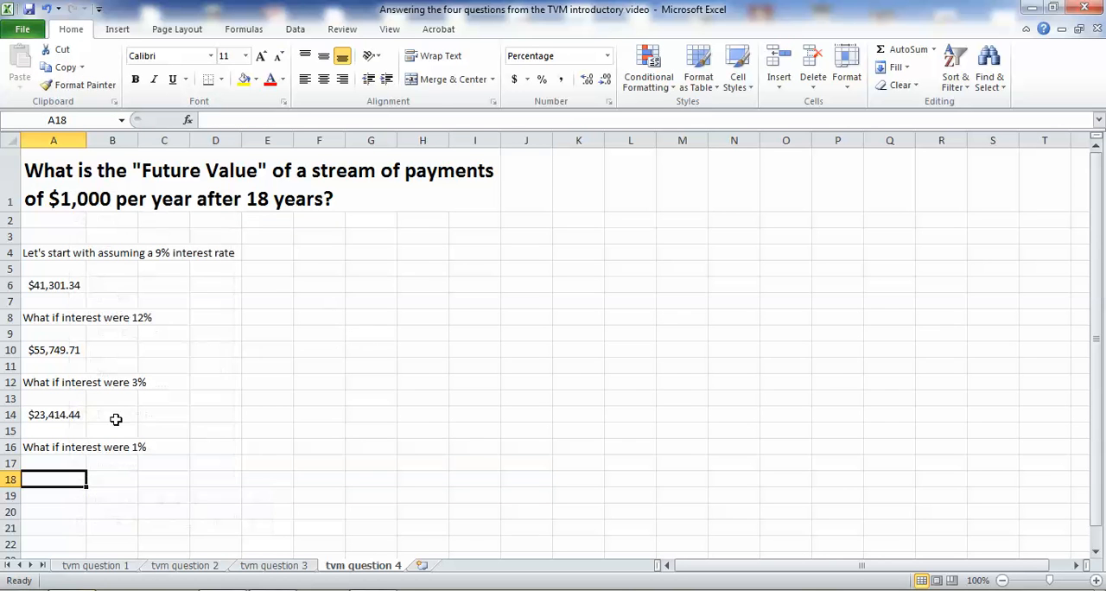
Copy the 3% future value formula from cell A14 into cell A18 for the 1% case.
click(81, 415)
click(62, 67)
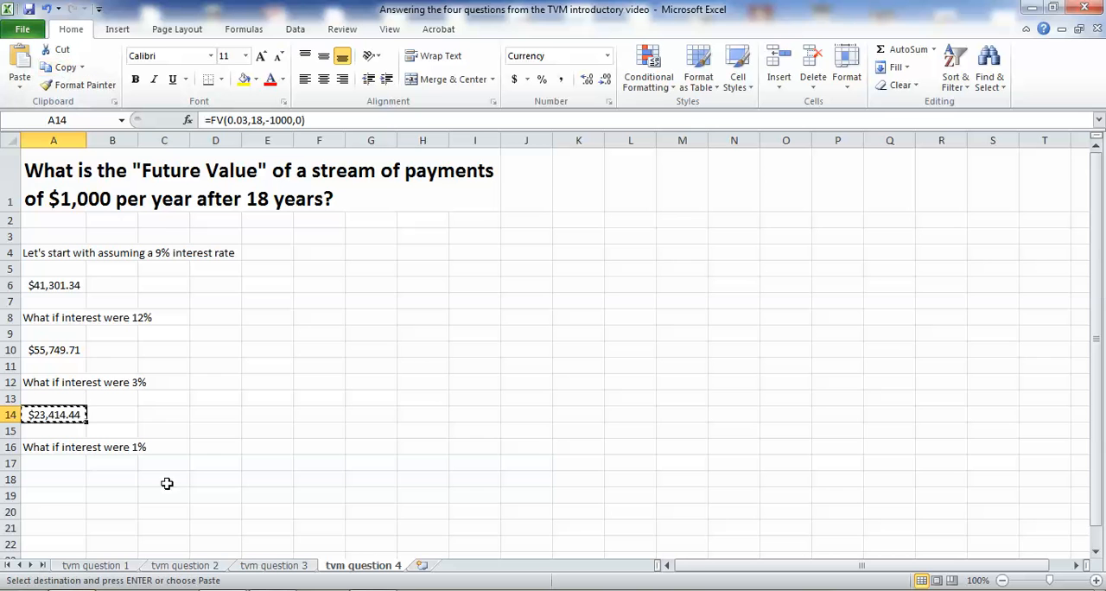
click(74, 481)
right_click(74, 481)
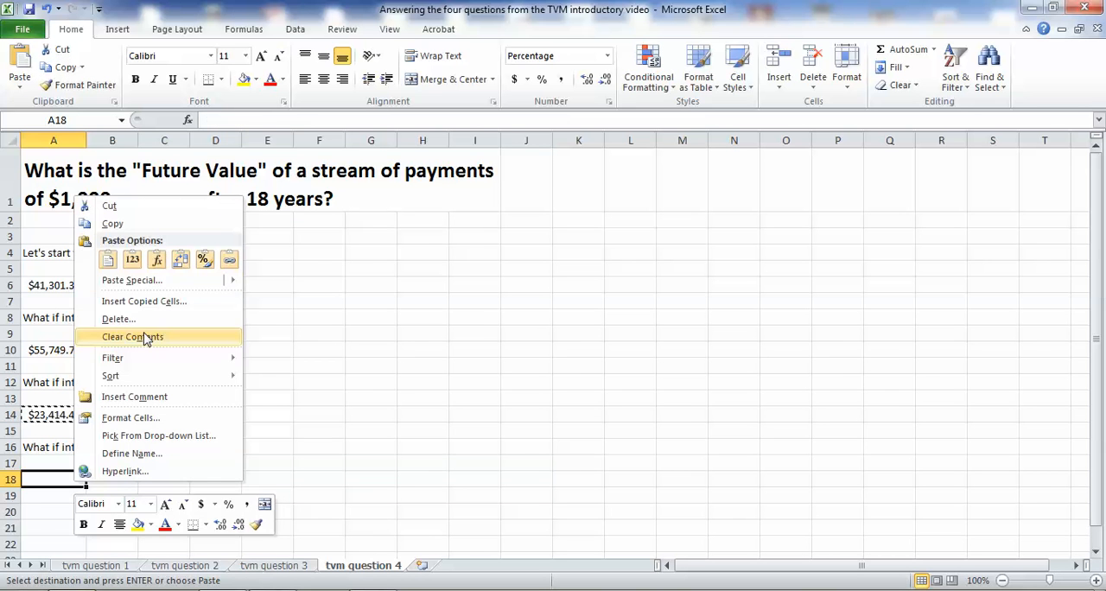
click(107, 259)
click(189, 469)
click(82, 481)
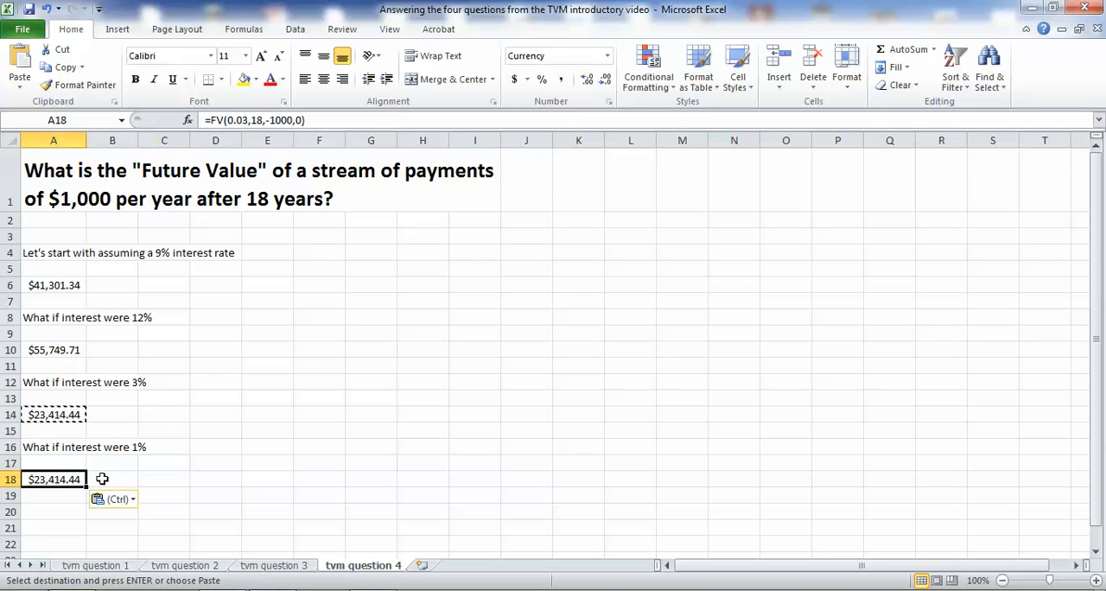
Change the interest rate in cell A18's FV formula to 0.01.
click(243, 120)
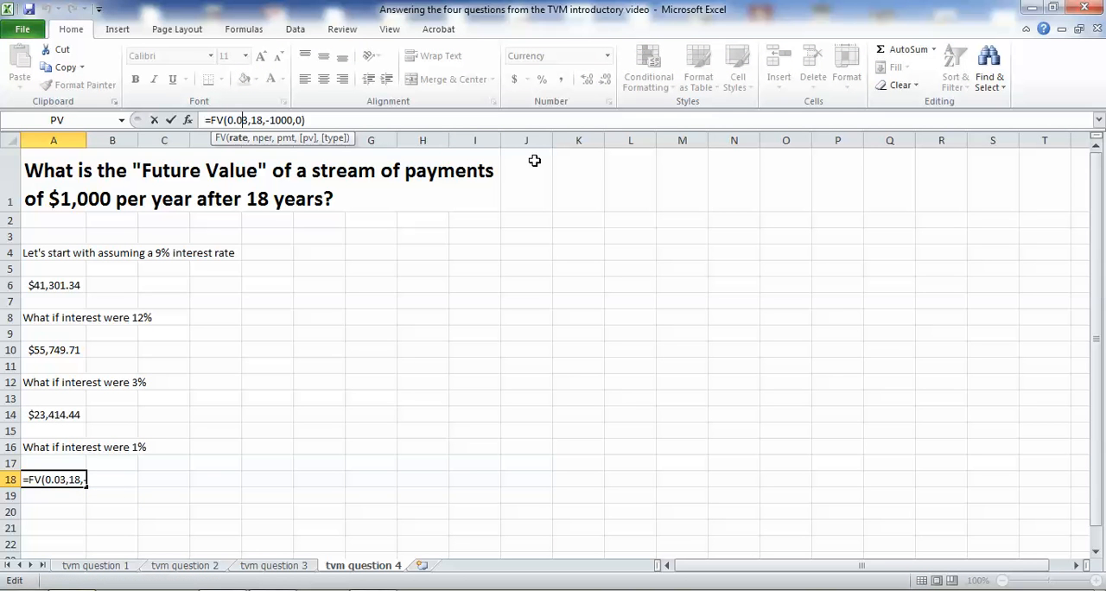
key(Delete)
text(1)
key(Return)
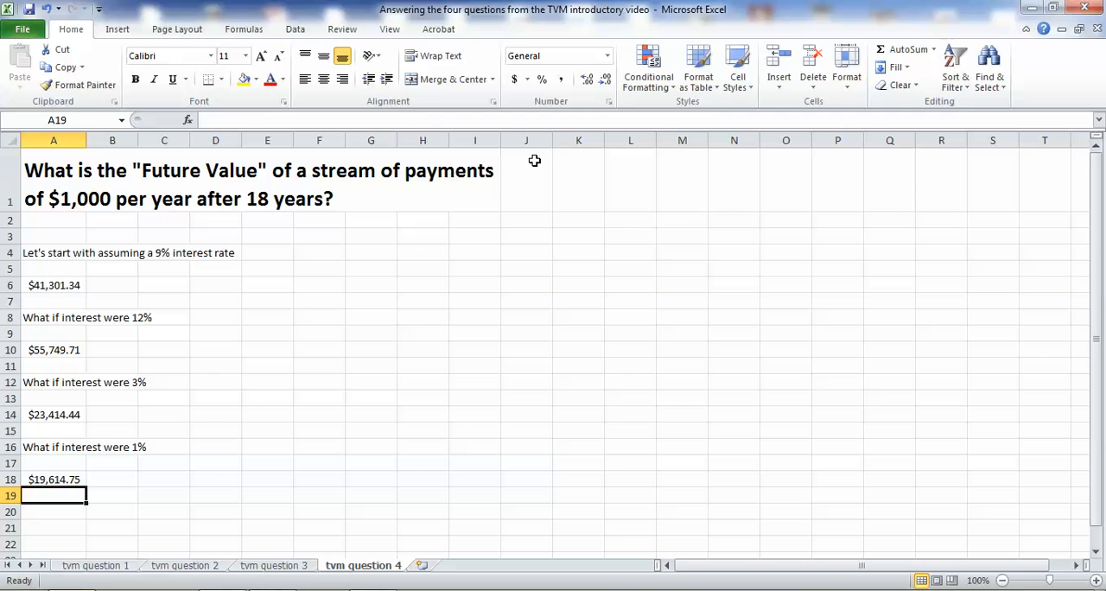
click(72, 530)
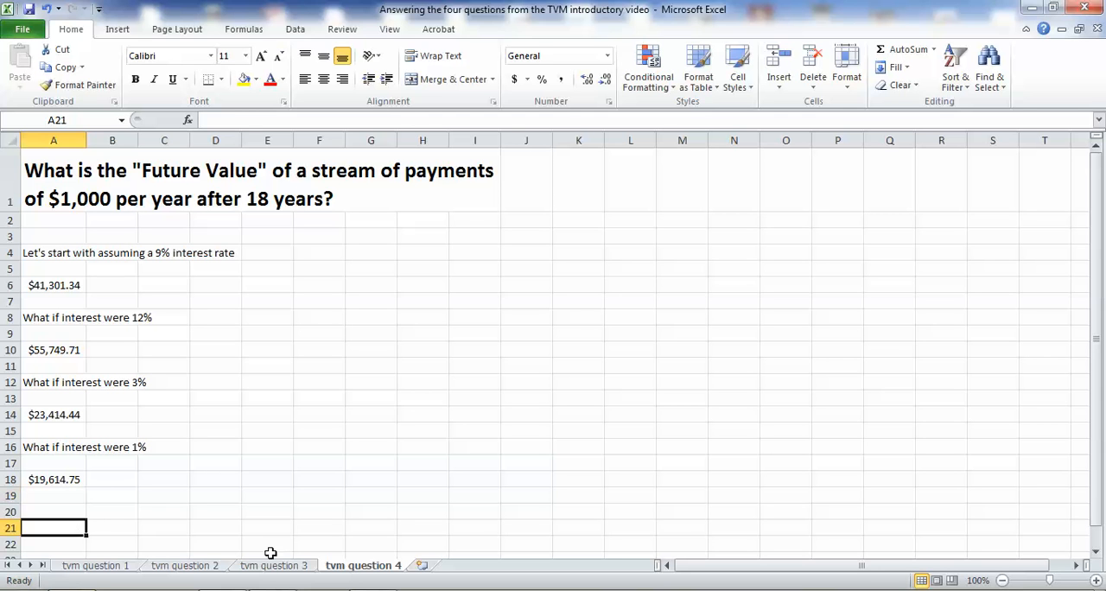